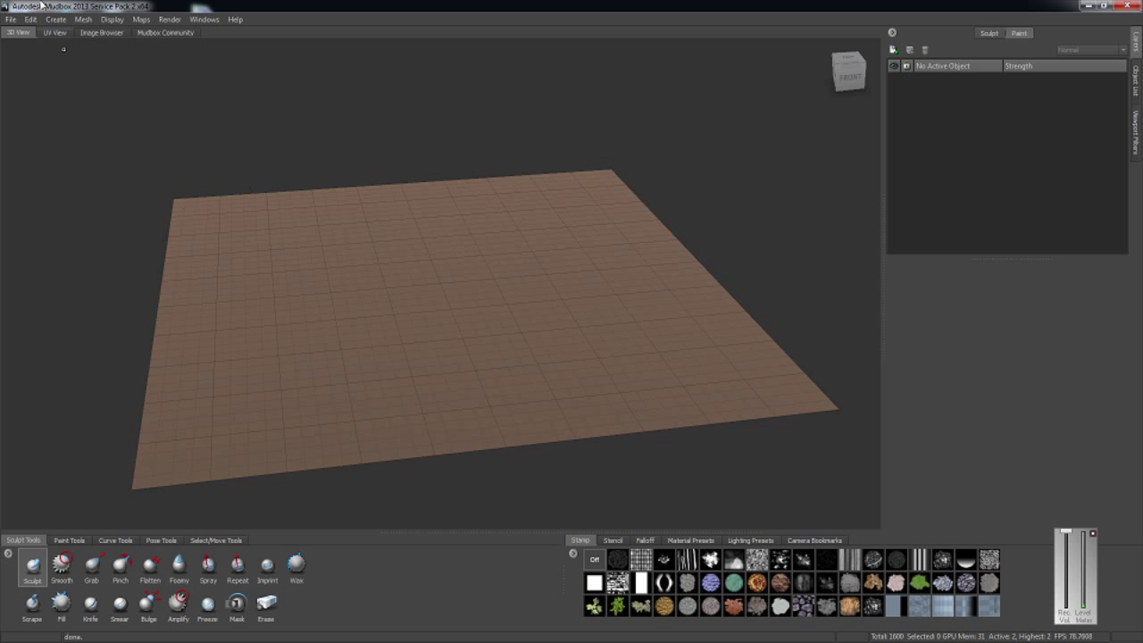
Step: Start a new empty scene and discard the changes to the current plane scene
click(11, 19)
click(27, 32)
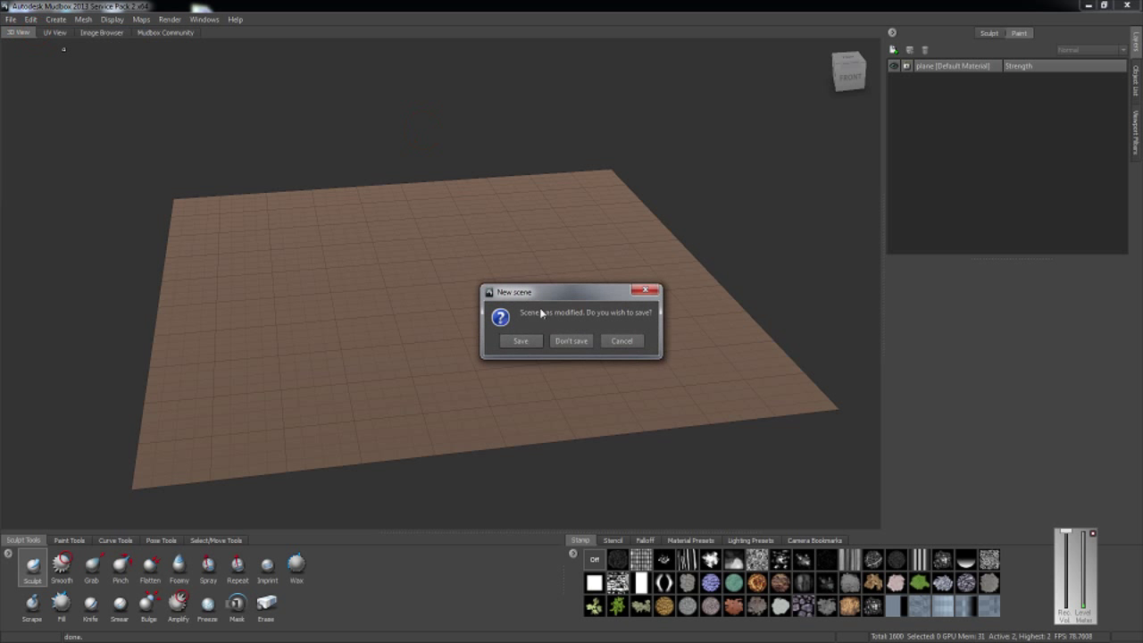
click(559, 341)
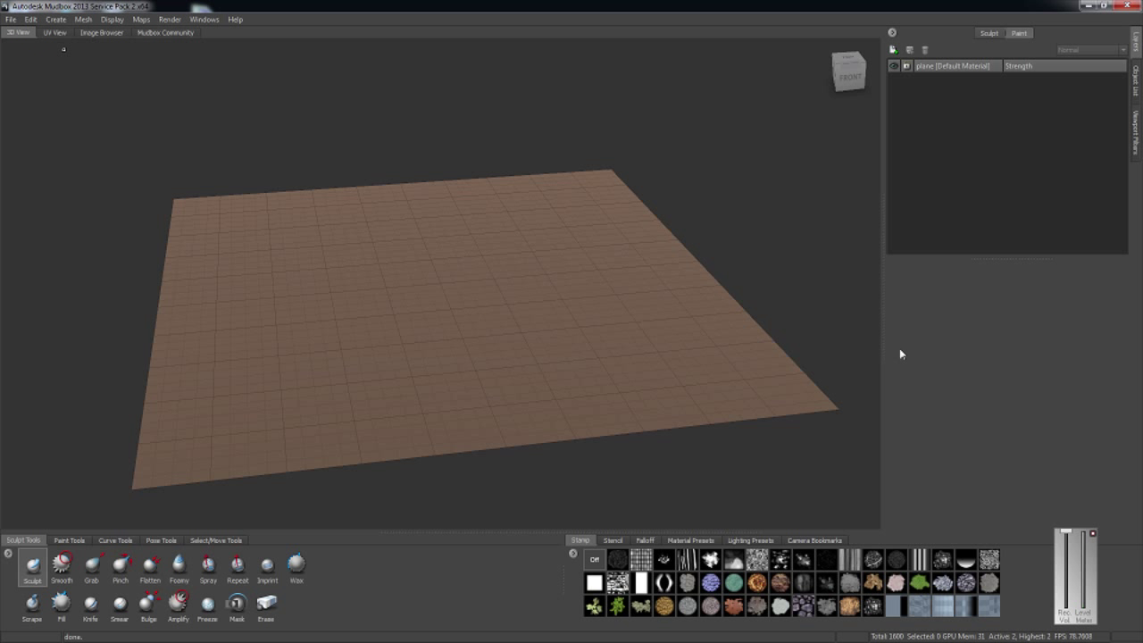
Step: Switch to 3ds Max and create a standard primitive plane in the Perspective viewport
key(alt+Tab)
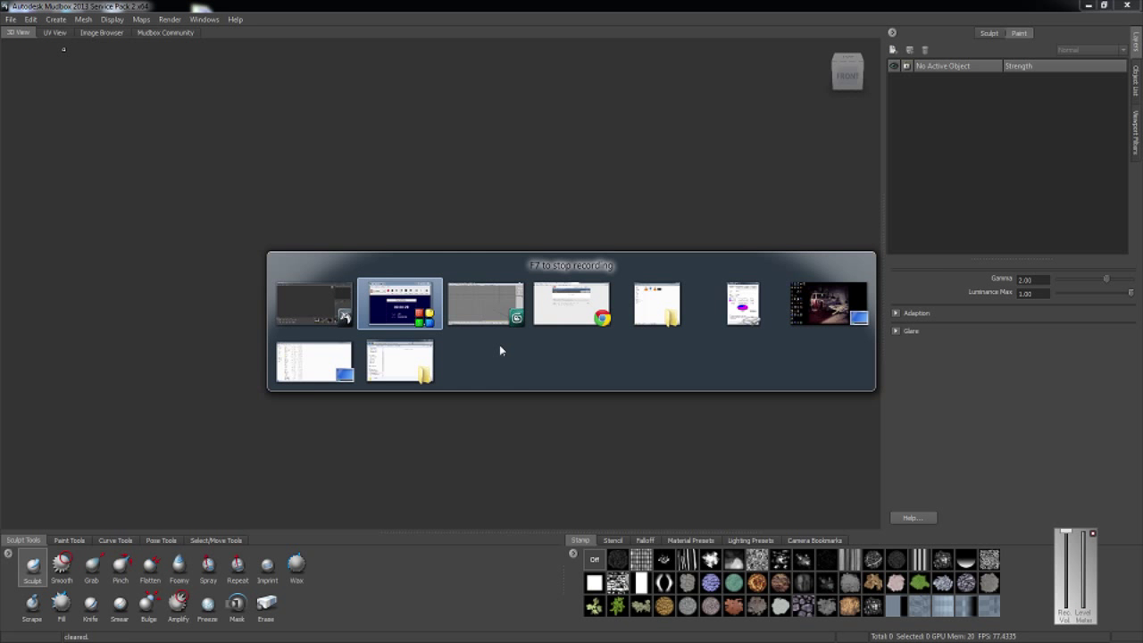
key(alt+Tab)
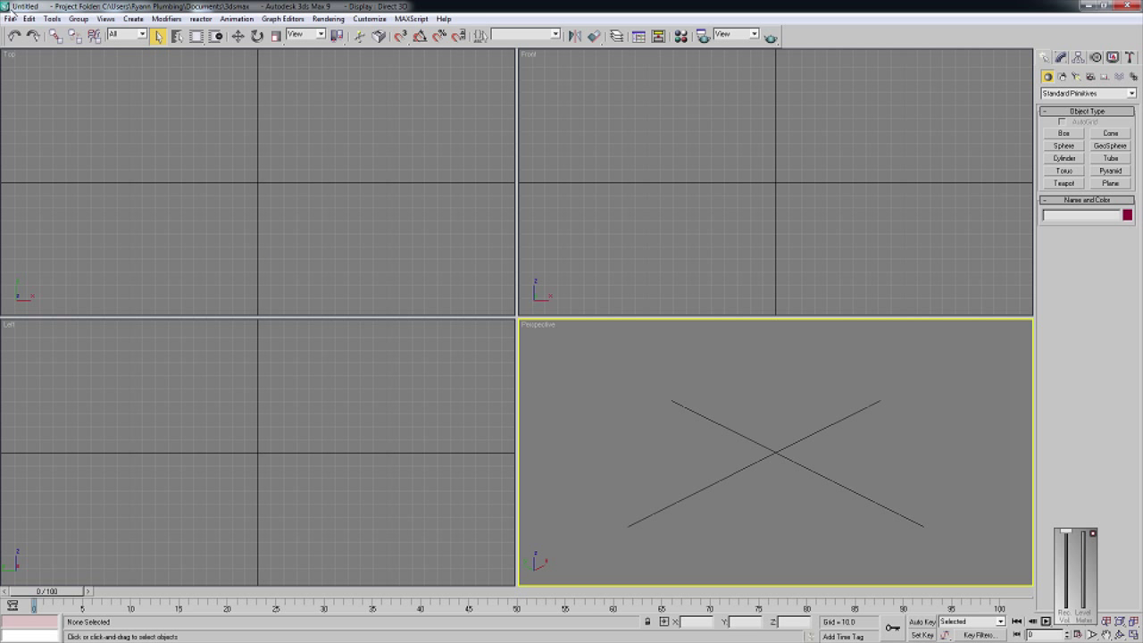
click(1111, 184)
drag(773, 446, 750, 568)
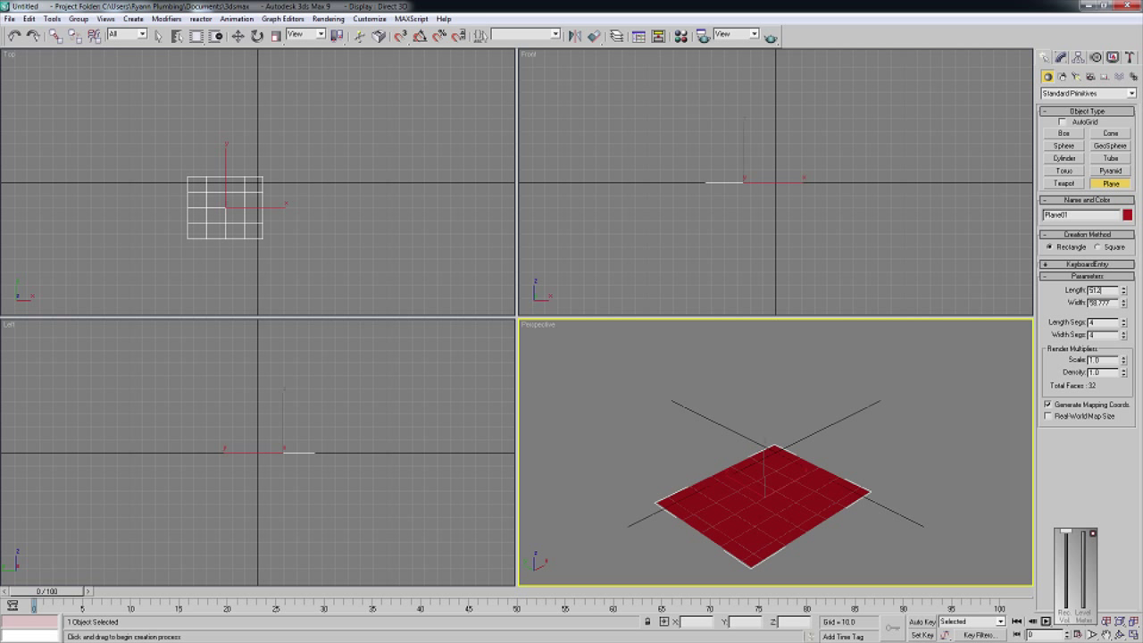
Step: Set the plane's length and width to 512, with 8 length segments and 8 width segments
key(Tab)
text(512)
key(Tab)
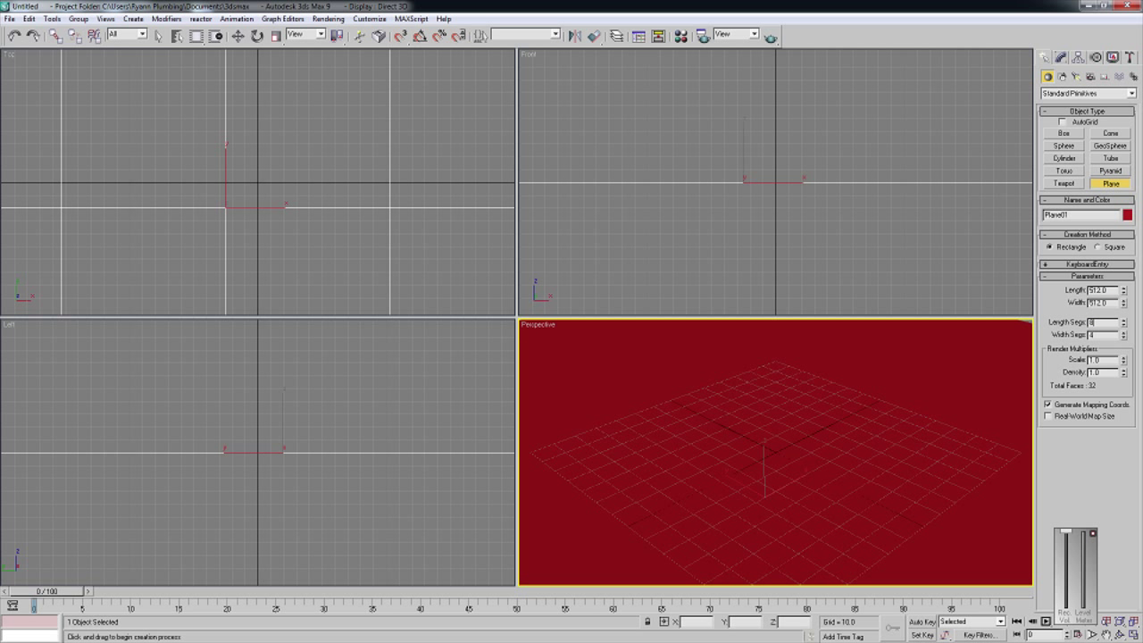
key(Tab)
text(8)
key(Tab)
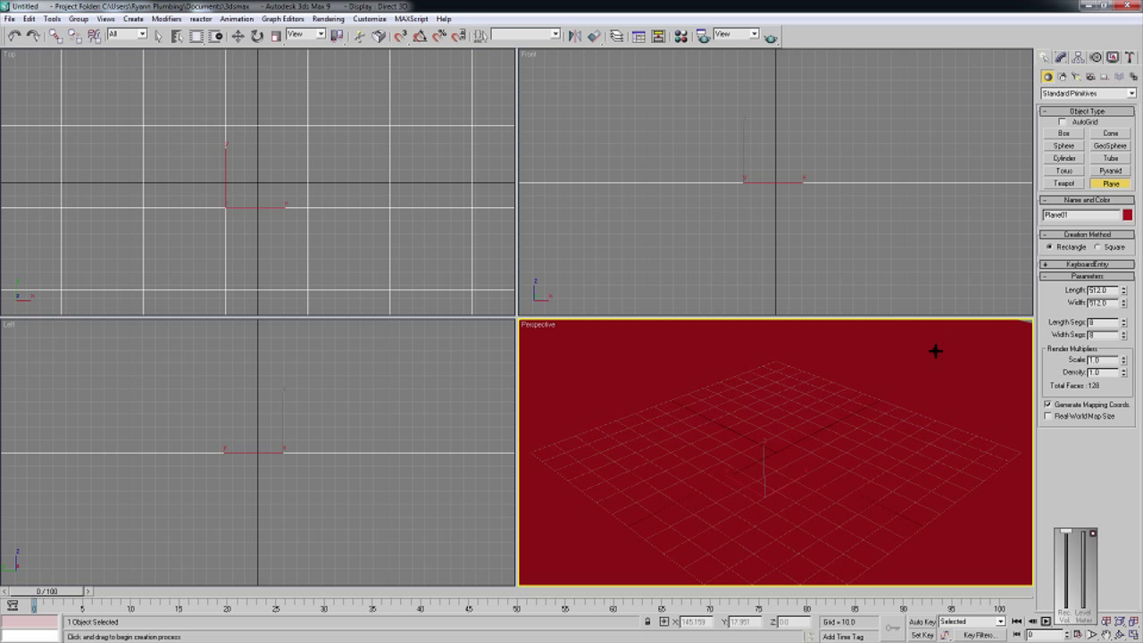
Step: Export the scene as a Wavefront OBJ, overwriting Blank_terrain_obj.obj in the Tutorial Video 01 folder
click(9, 19)
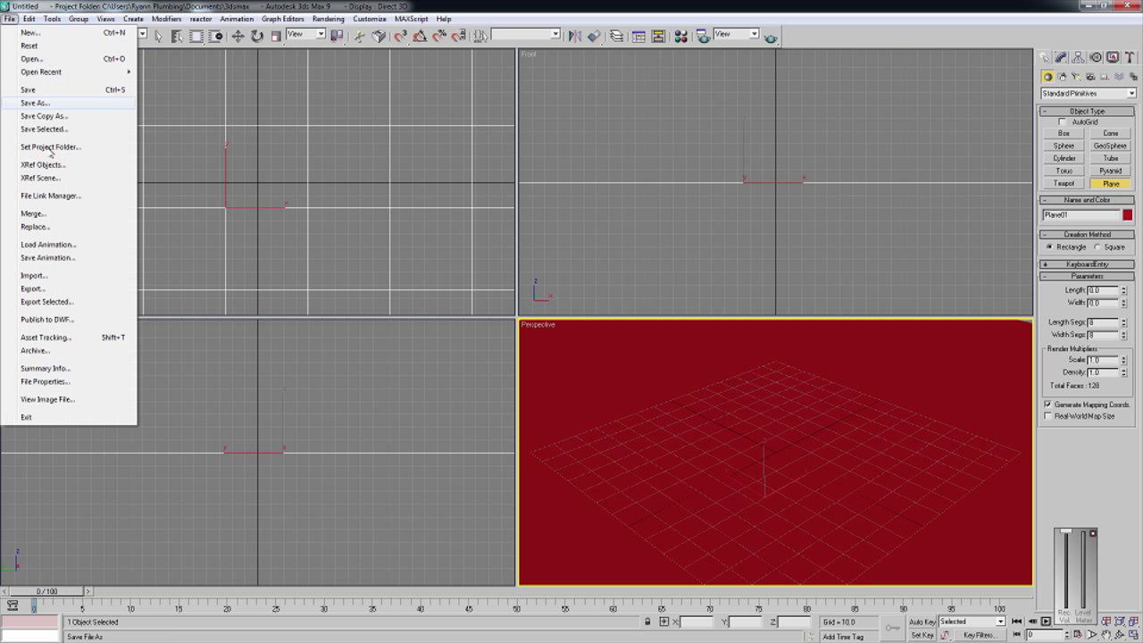
click(34, 289)
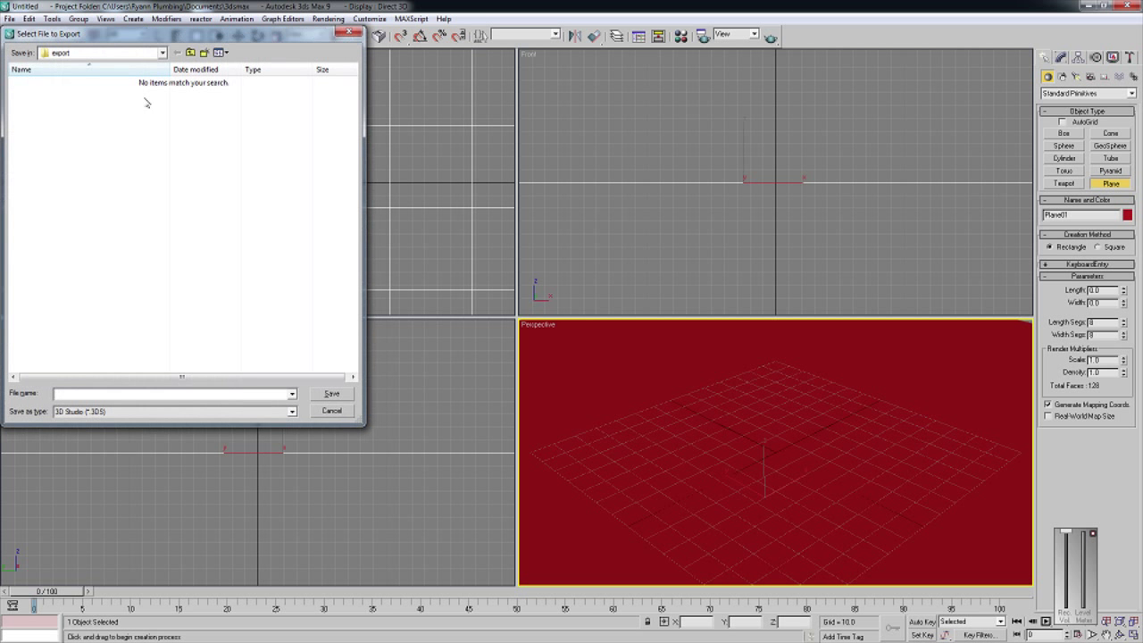
click(124, 412)
click(125, 551)
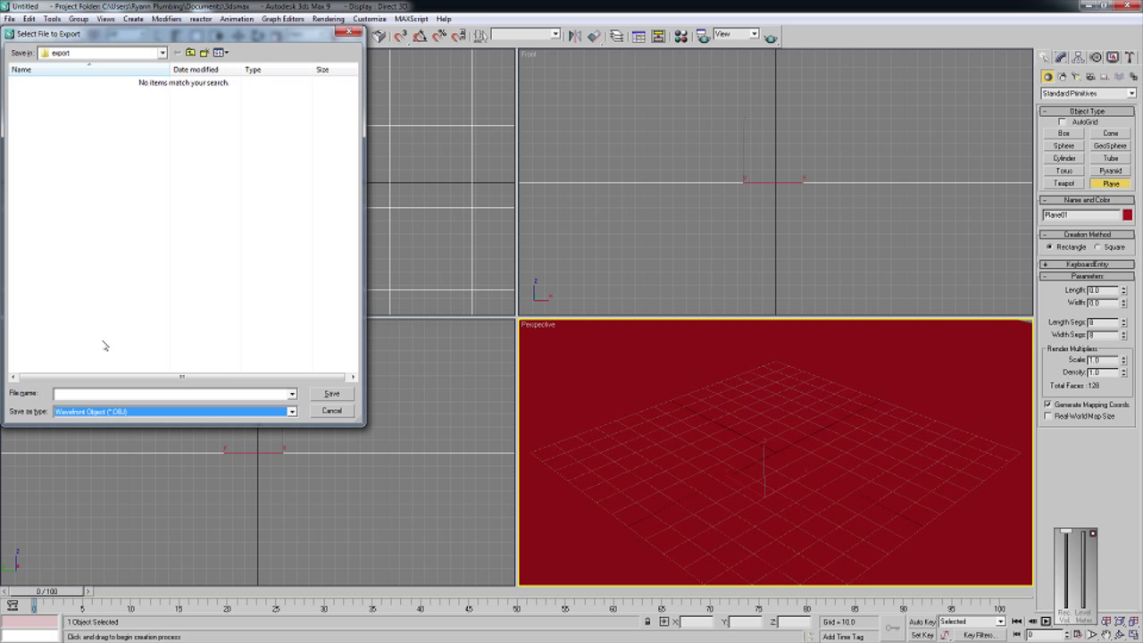
click(99, 53)
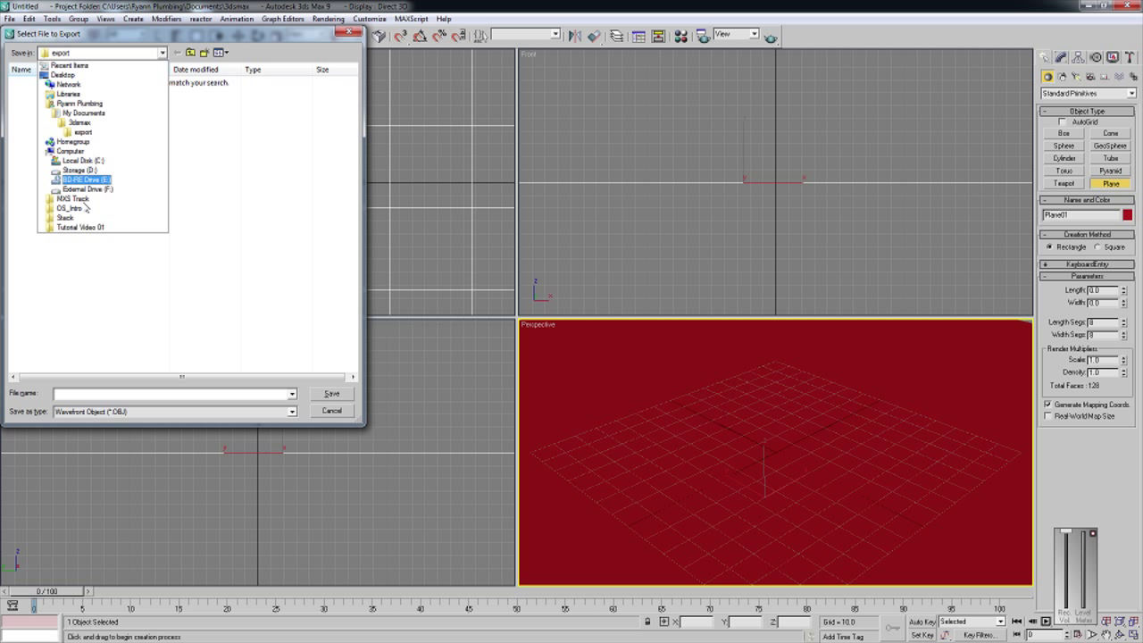
click(81, 227)
click(56, 83)
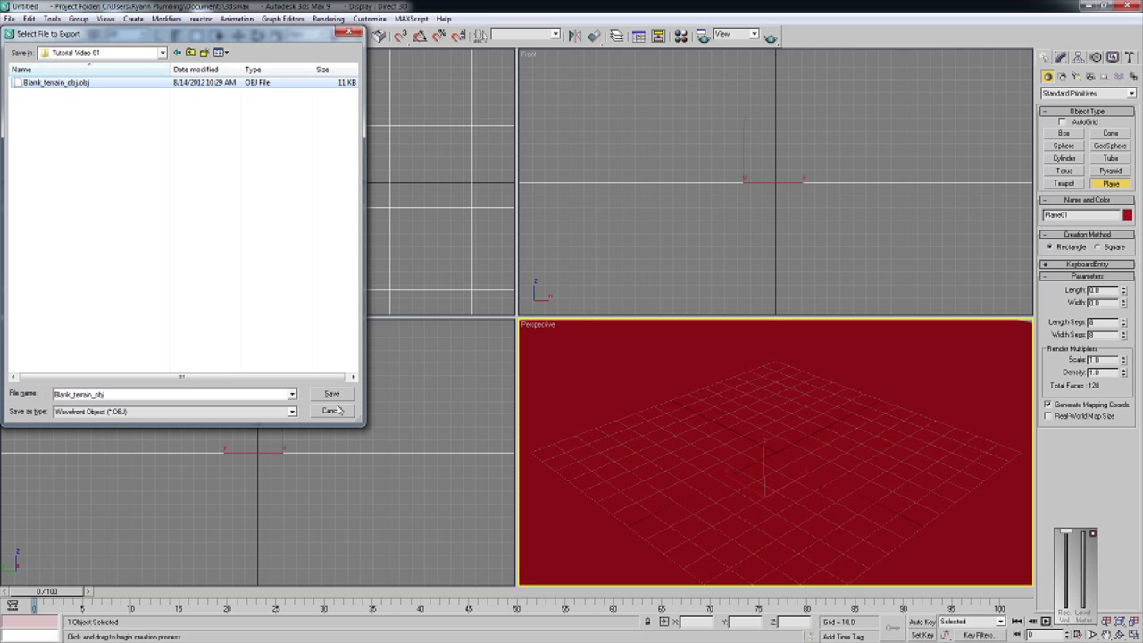
click(326, 394)
click(592, 374)
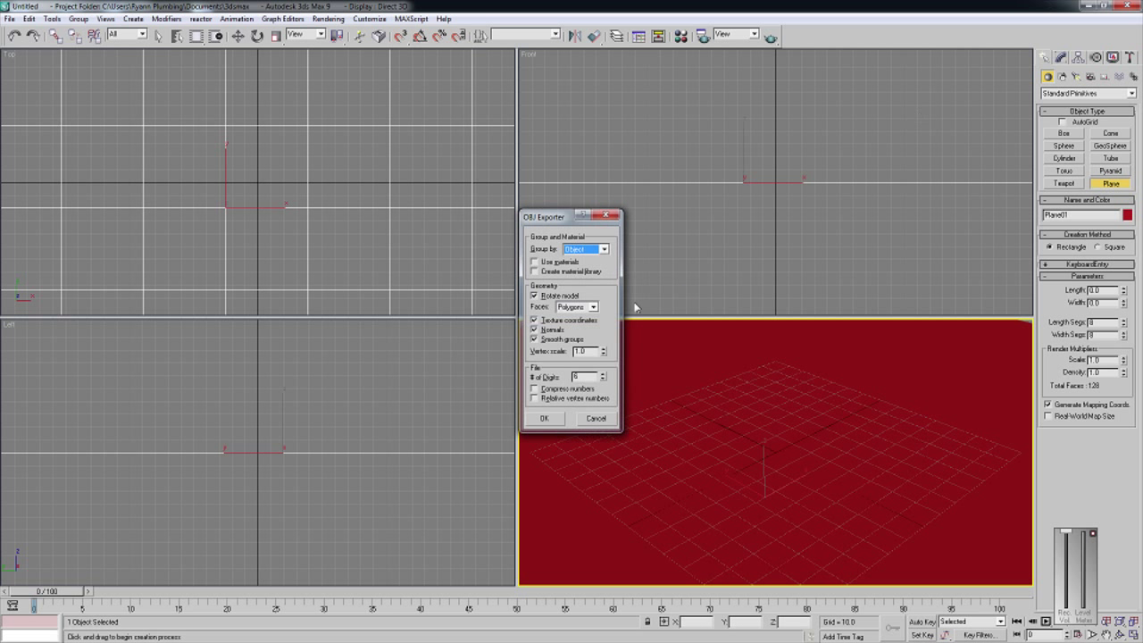
Step: Complete the OBJ export with faces set to Polygons, and close 3ds Max without saving the scene
click(582, 309)
click(584, 316)
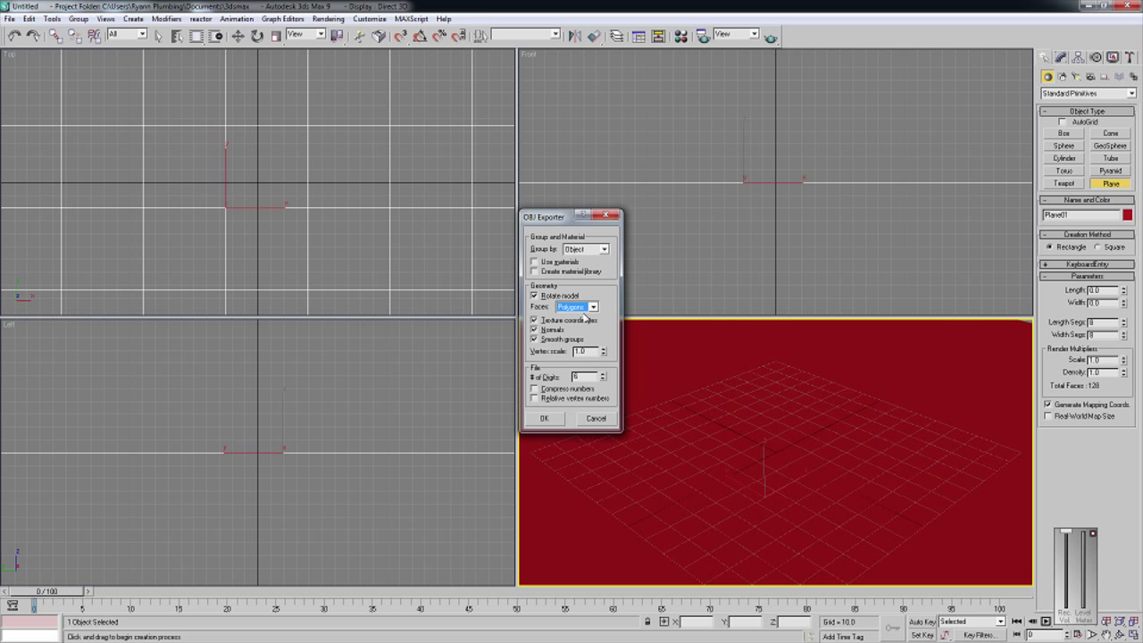
click(545, 418)
click(1123, 6)
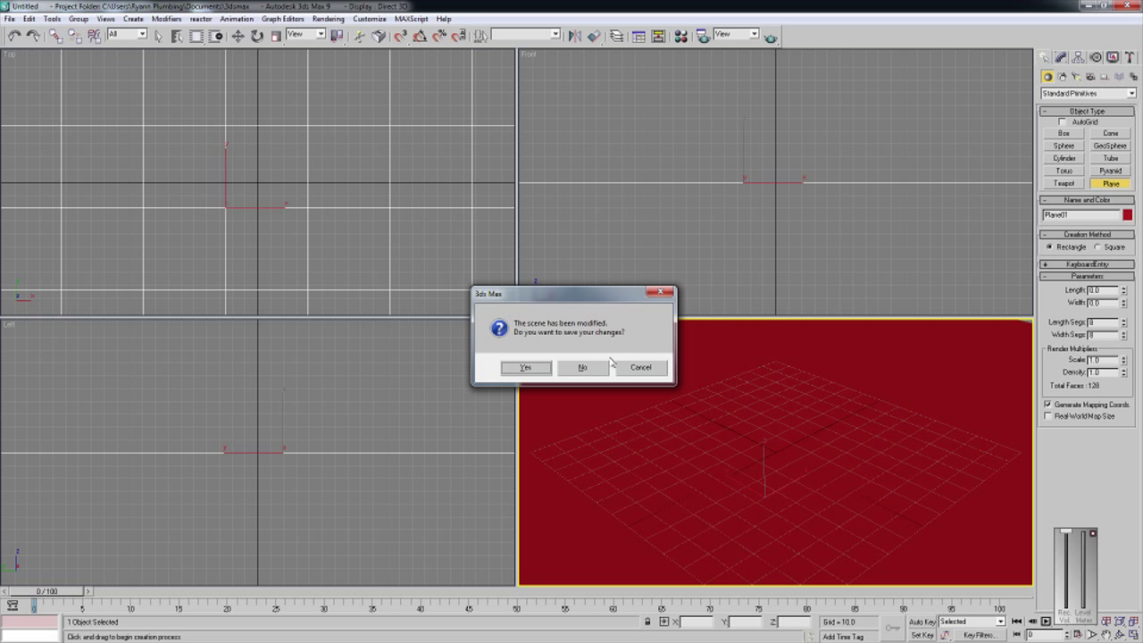
click(582, 367)
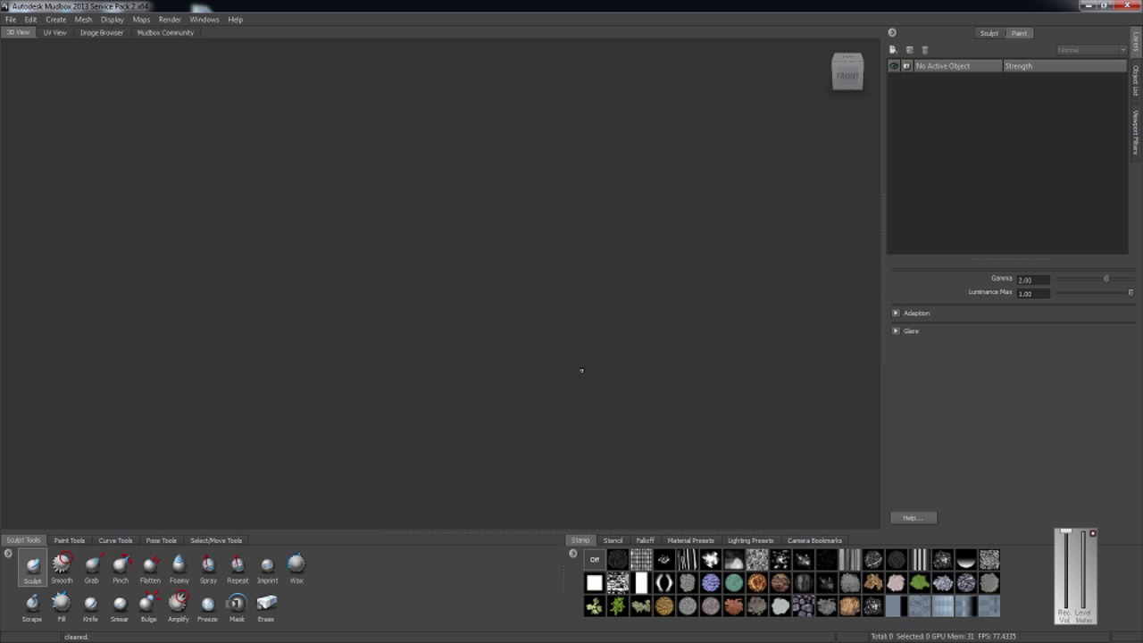
Step: Import Blank_terrain_obj.obj from the Tutorial Video 01 folder on the desktop into the empty Mudbox scene
click(12, 20)
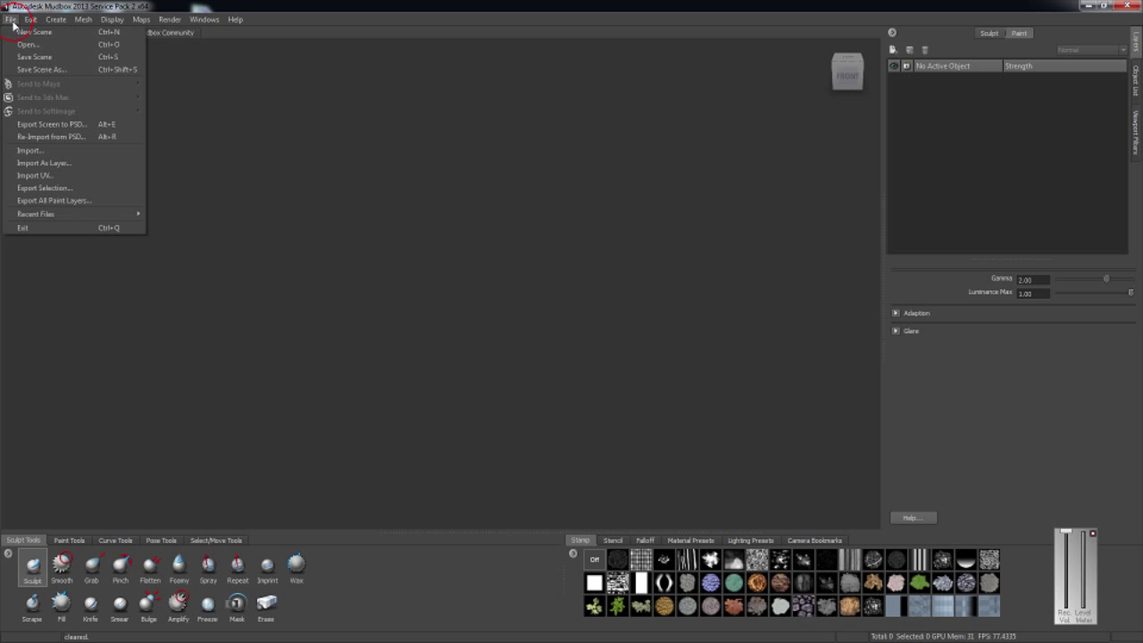
click(42, 154)
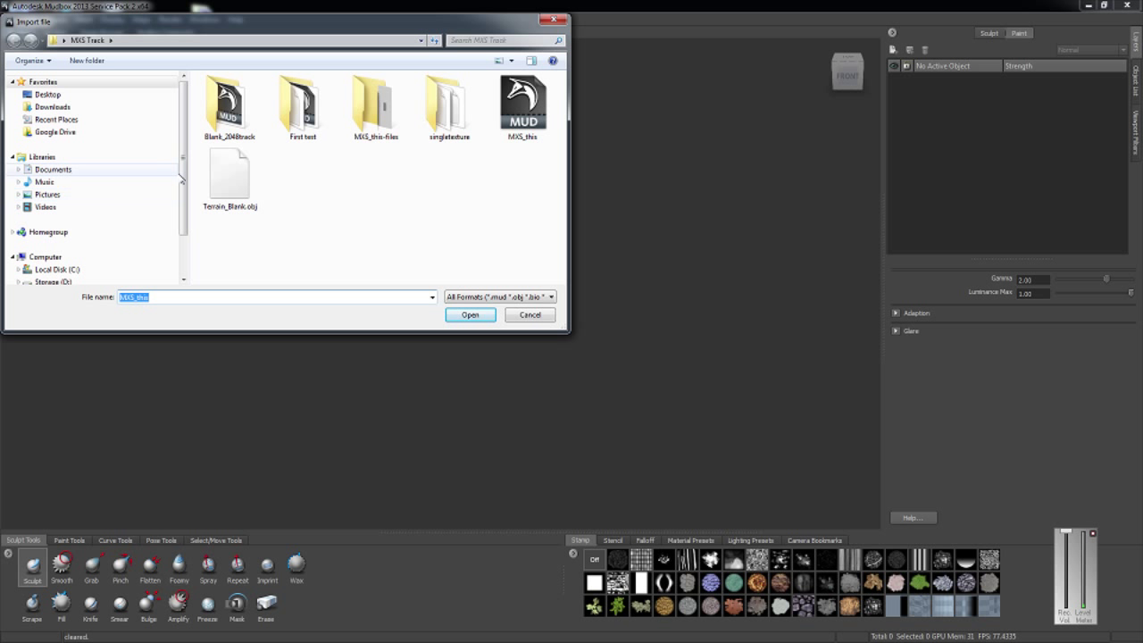
scroll(79, 196, down, 2)
click(182, 92)
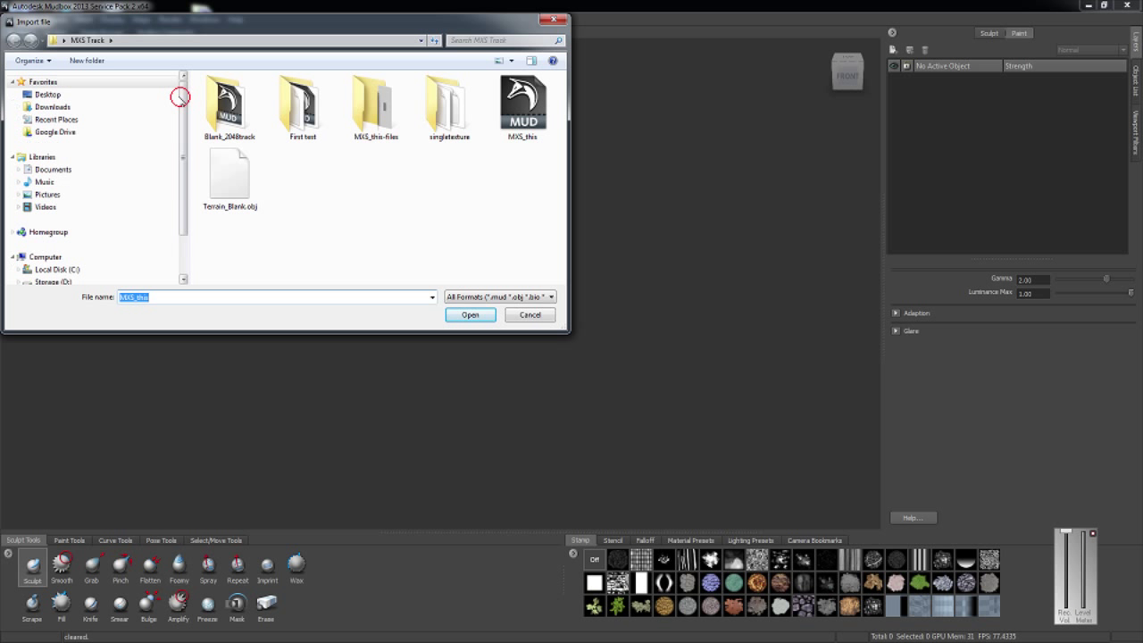
click(55, 95)
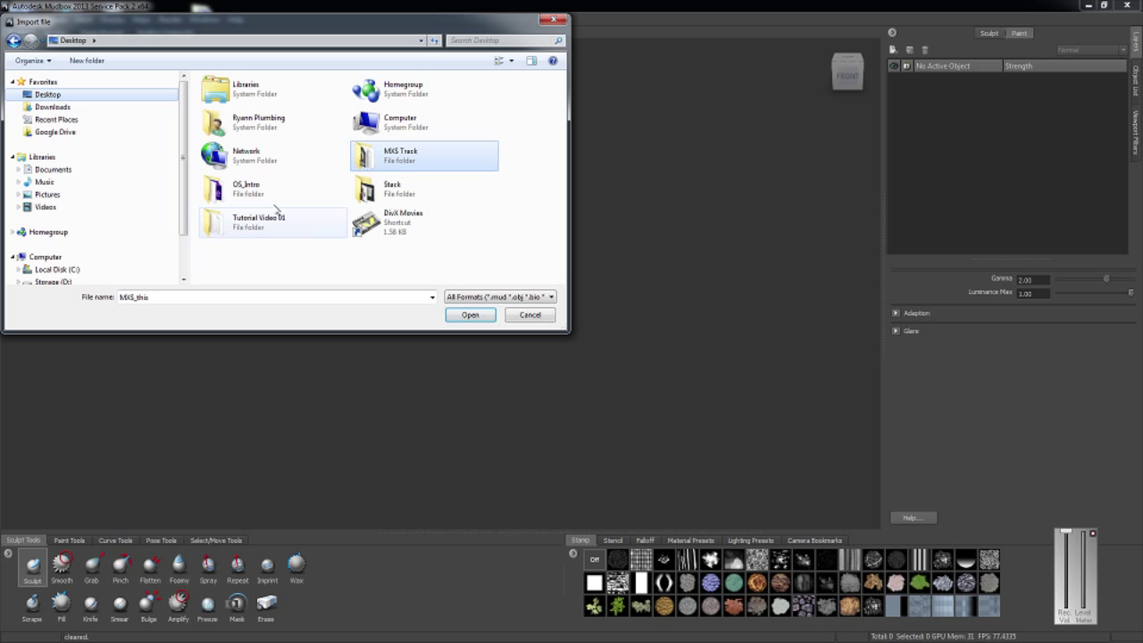
double_click(264, 224)
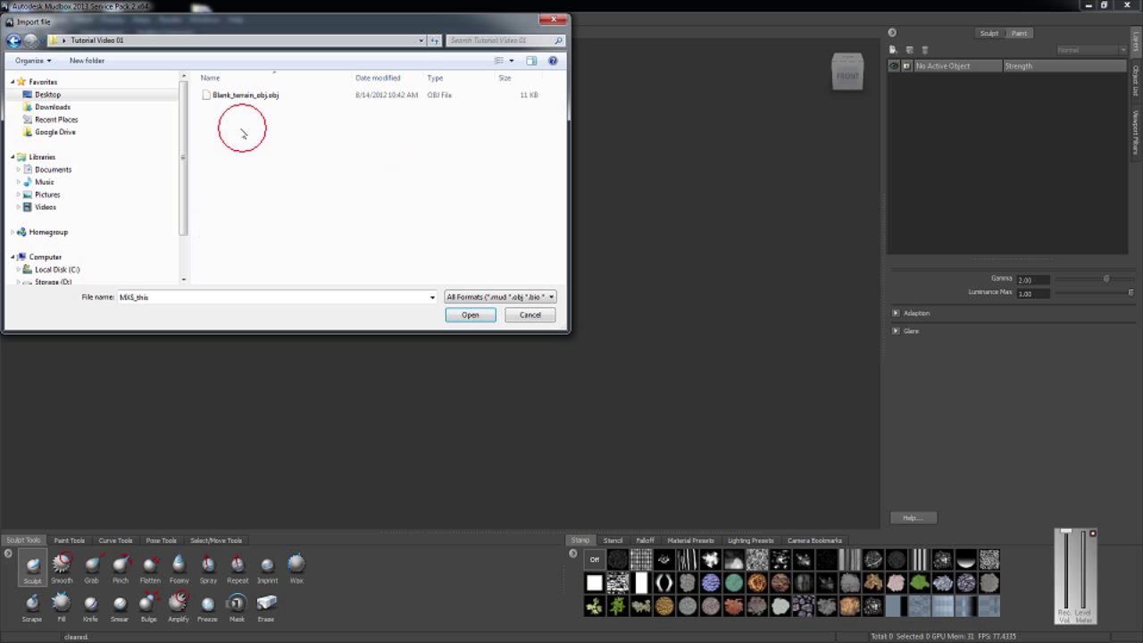
click(245, 95)
click(469, 314)
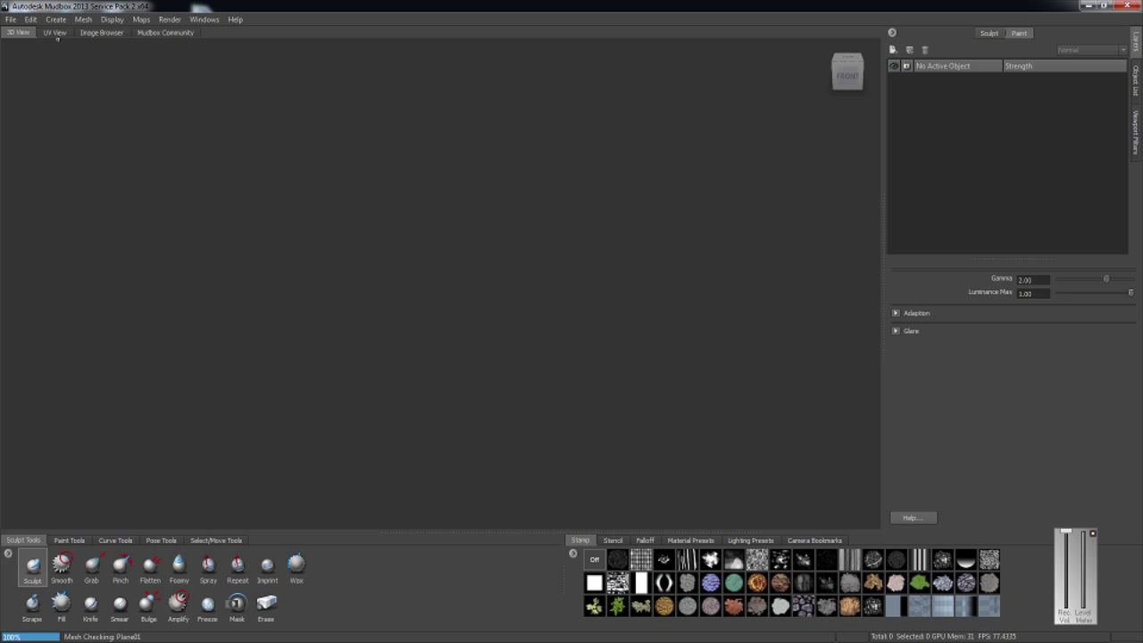
scroll(487, 291, up, 5)
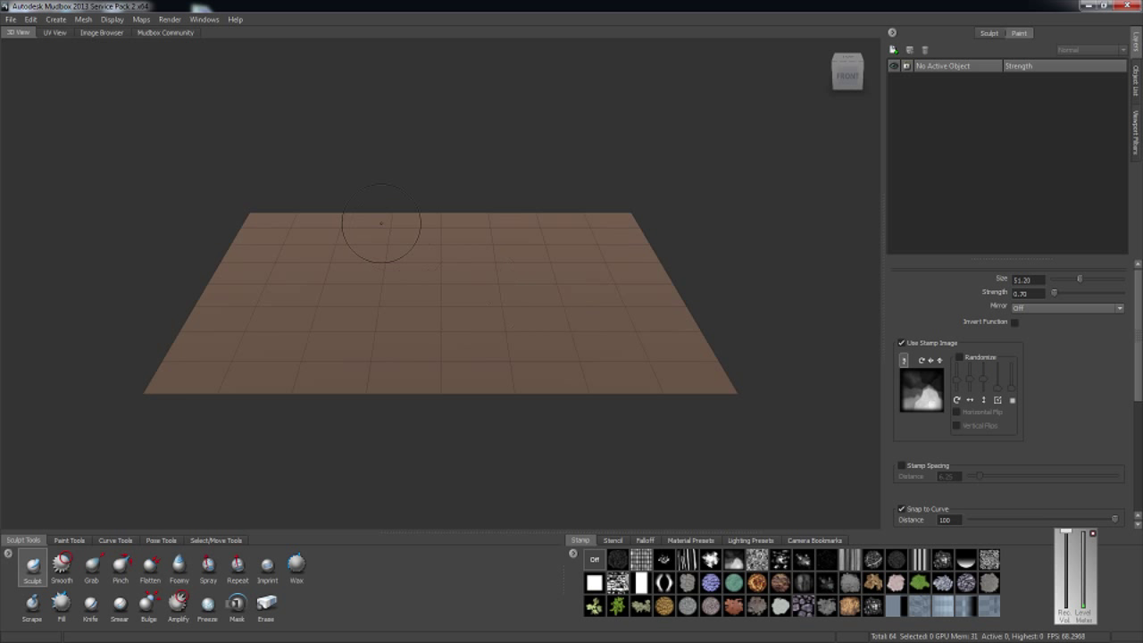
Step: Add new subdivision levels to the imported terrain plane up to level 8
click(55, 18)
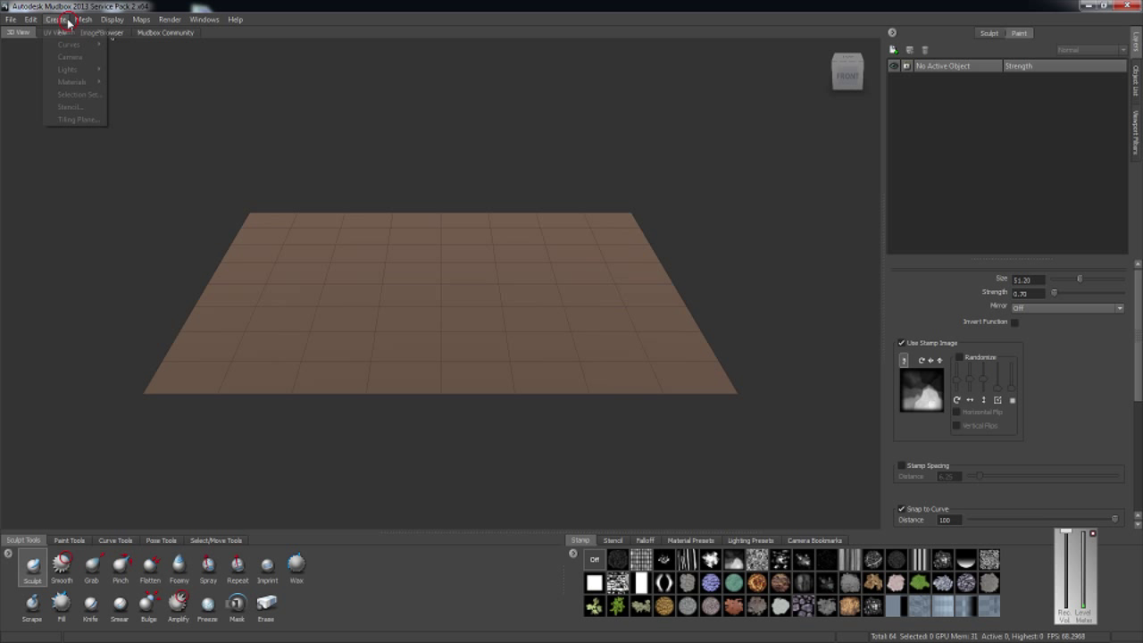
mouse_move(82, 19)
click(134, 33)
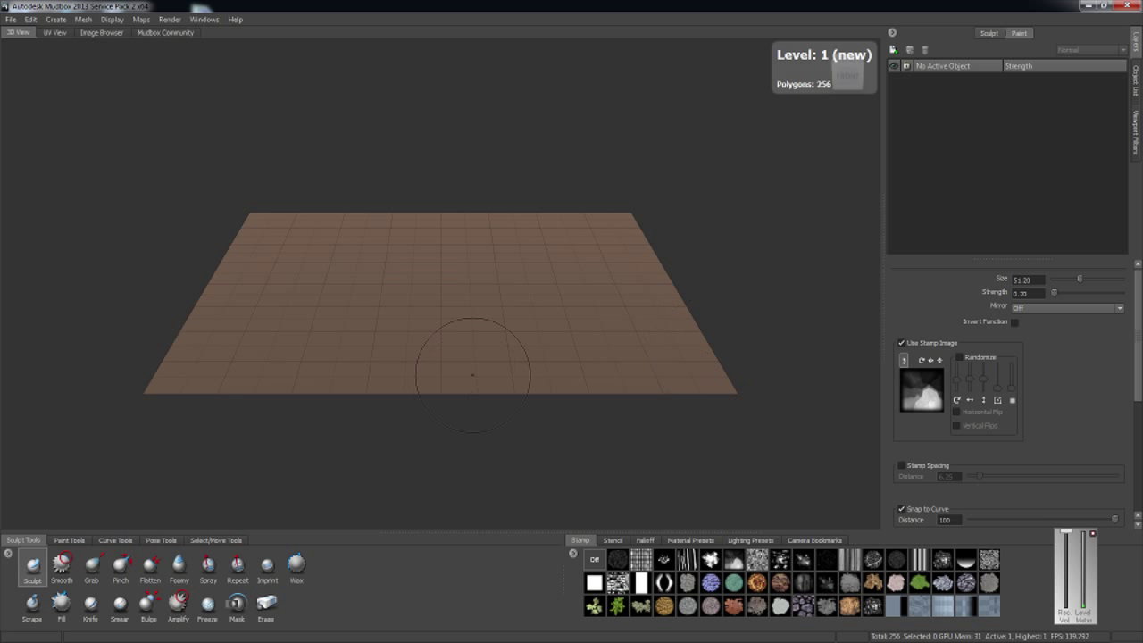
key(shift+d)
key(shift+d)
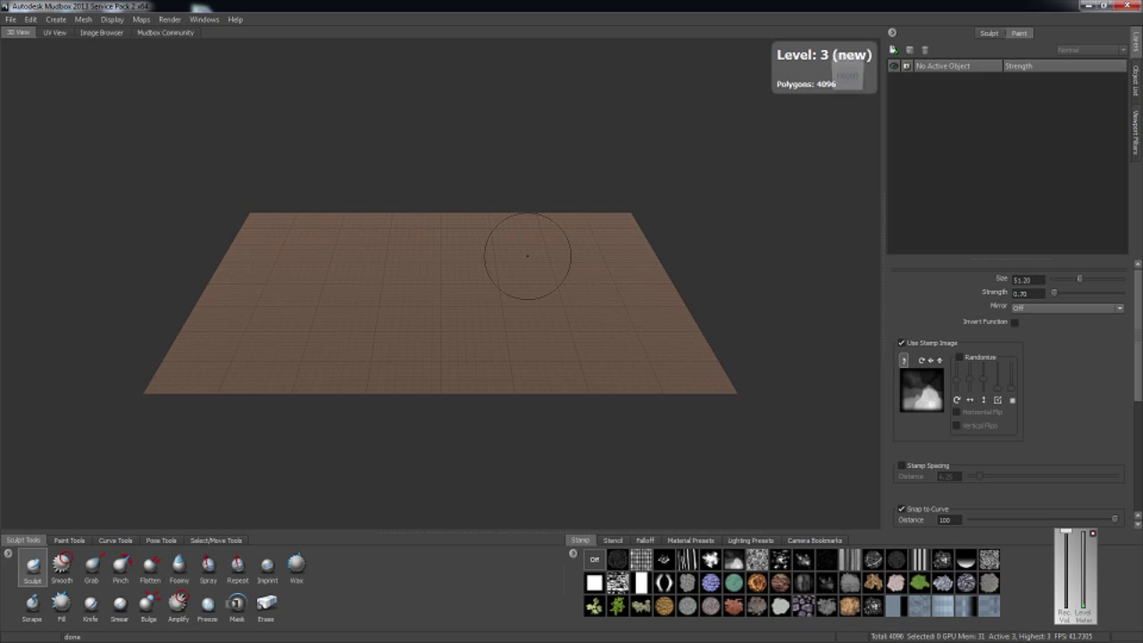
key(shift+d)
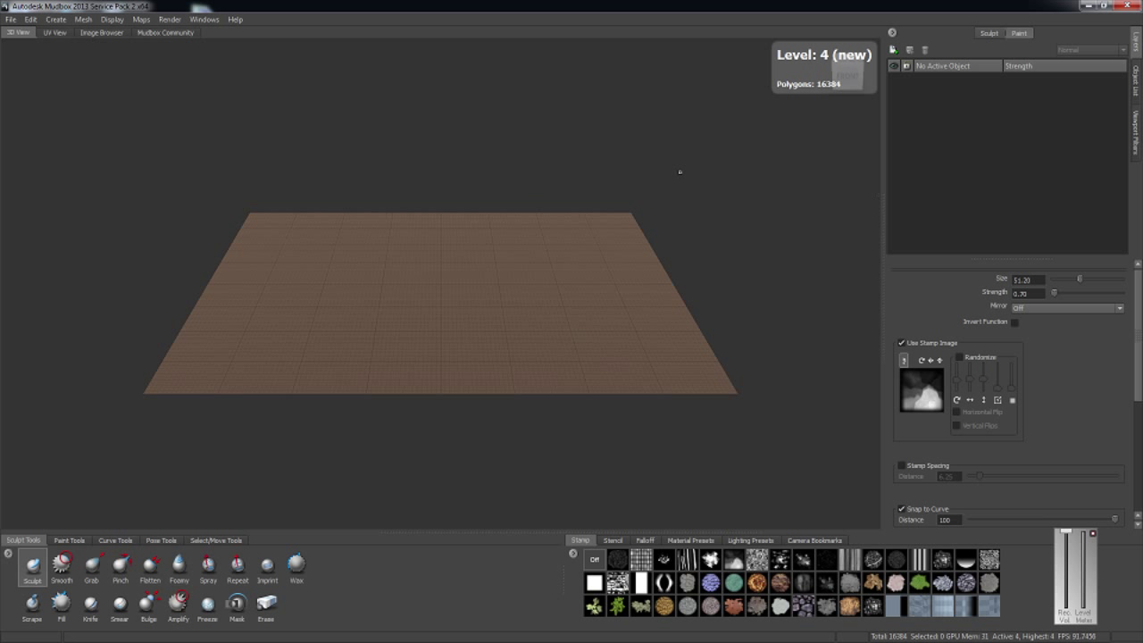
key(shift+d)
key(shift+d)
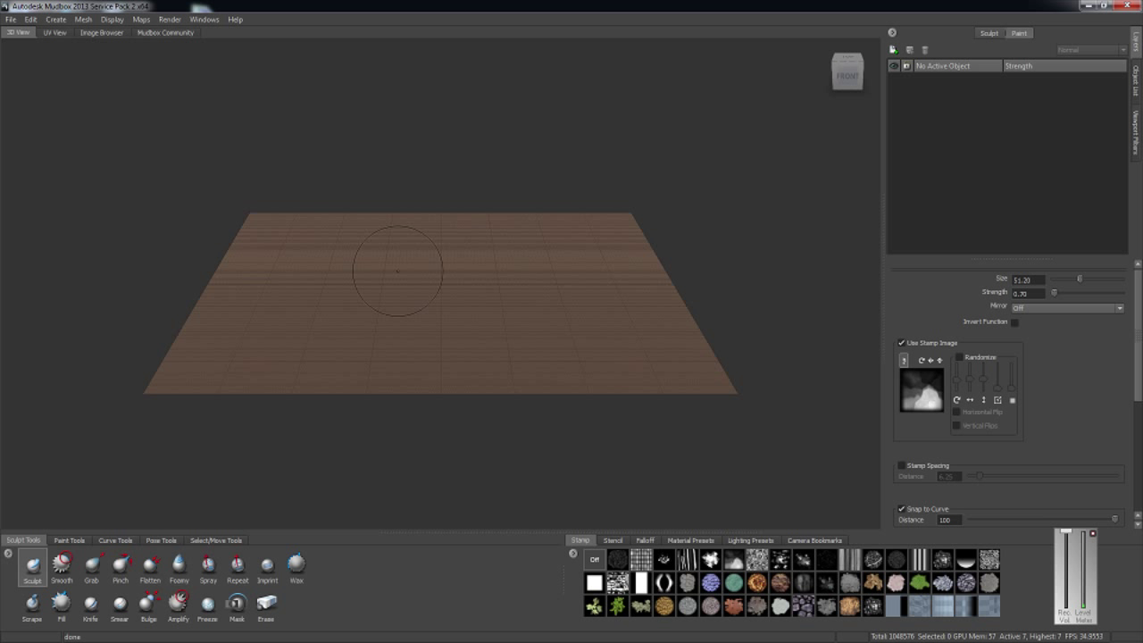
key(shift+d)
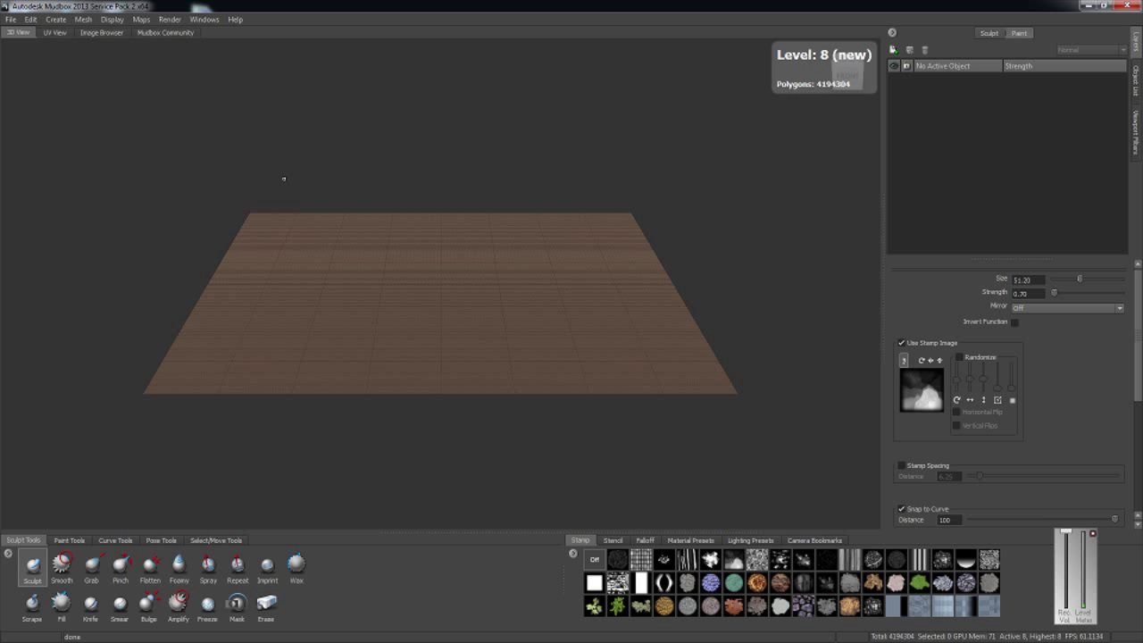
Step: Step the terrain mesh down one subdivision level to level 7
click(83, 19)
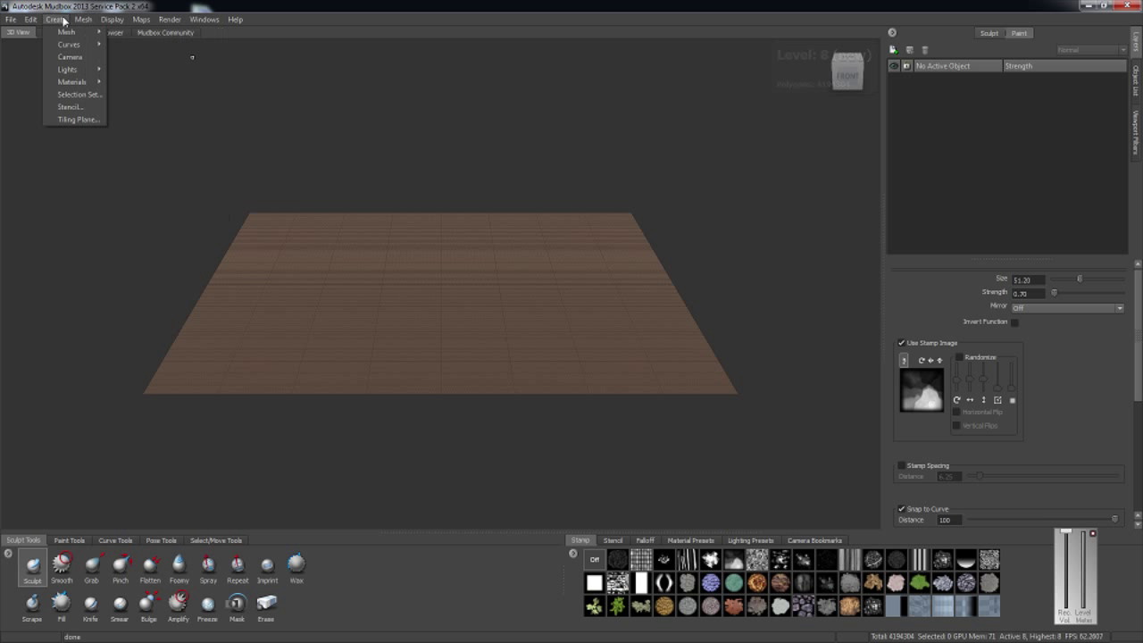
mouse_move(83, 19)
click(101, 56)
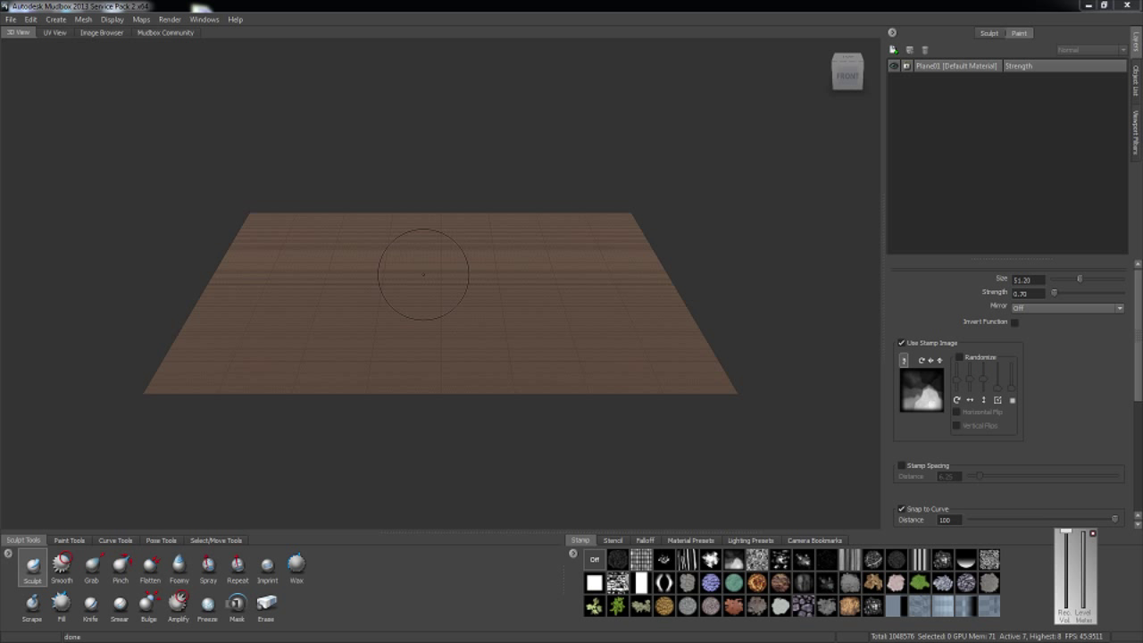
click(848, 76)
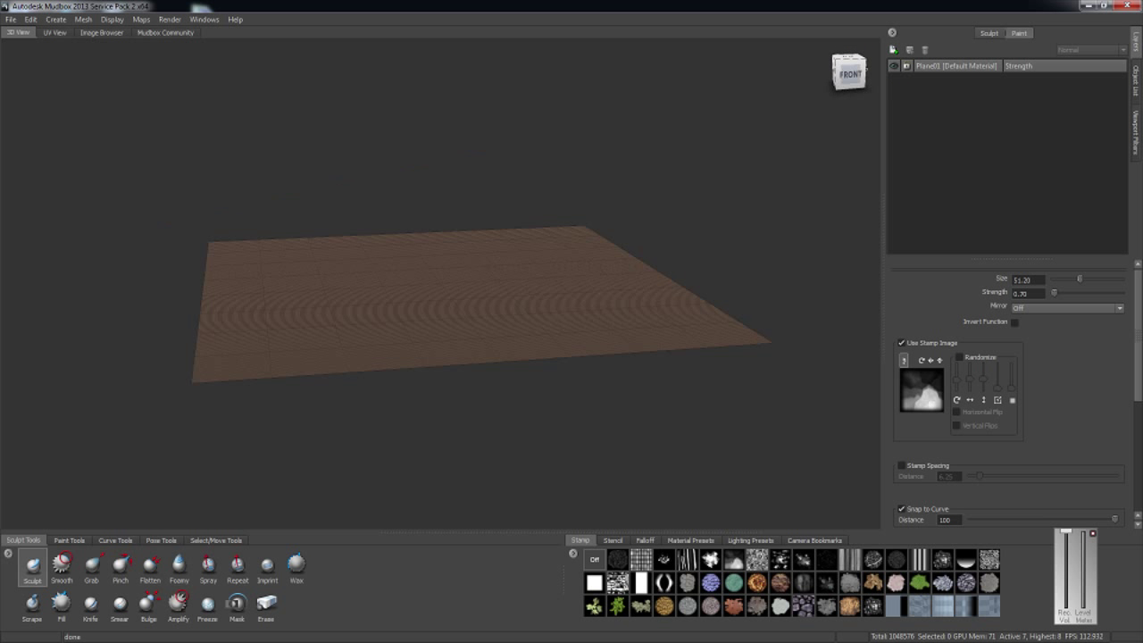
scroll(307, 459, up, 1)
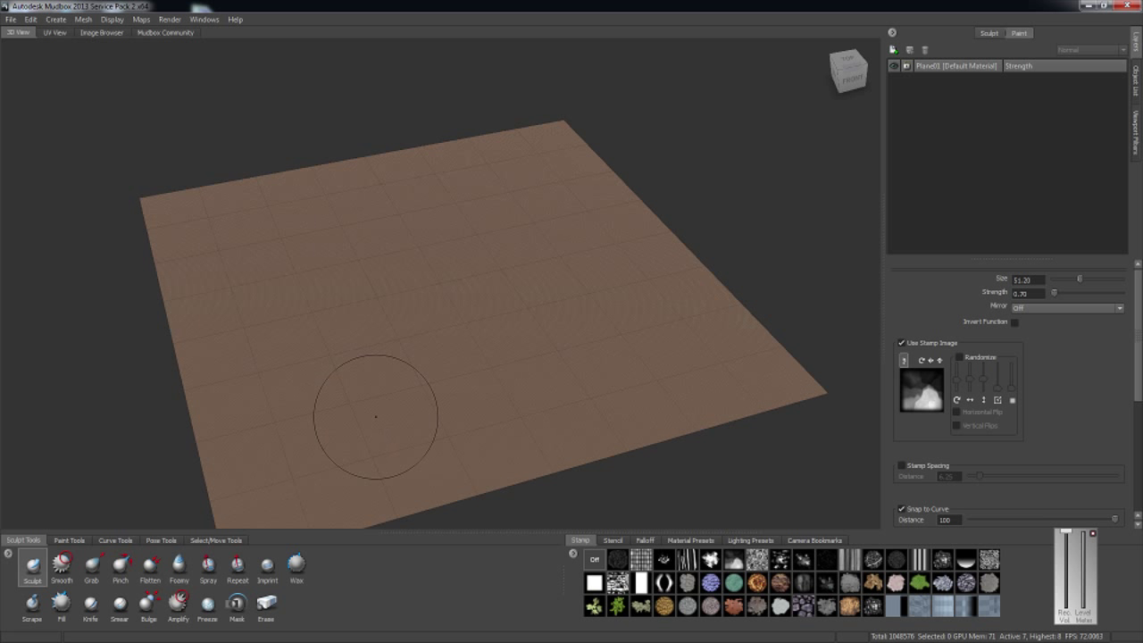
scroll(375, 413, down, 2)
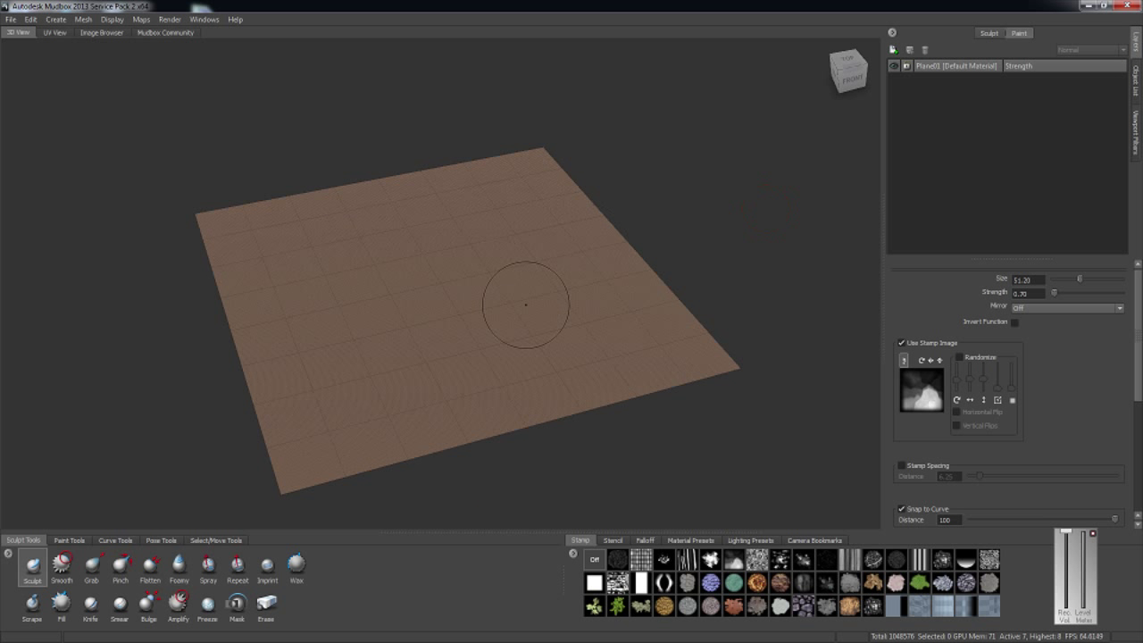
click(841, 56)
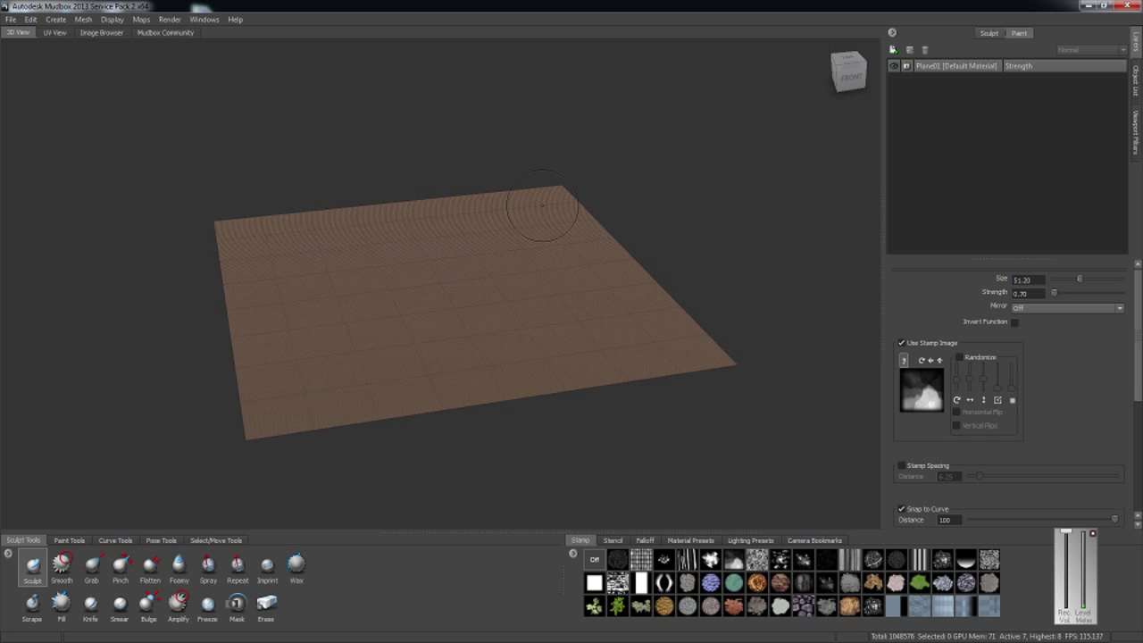
click(1136, 76)
click(1136, 49)
right_click(992, 138)
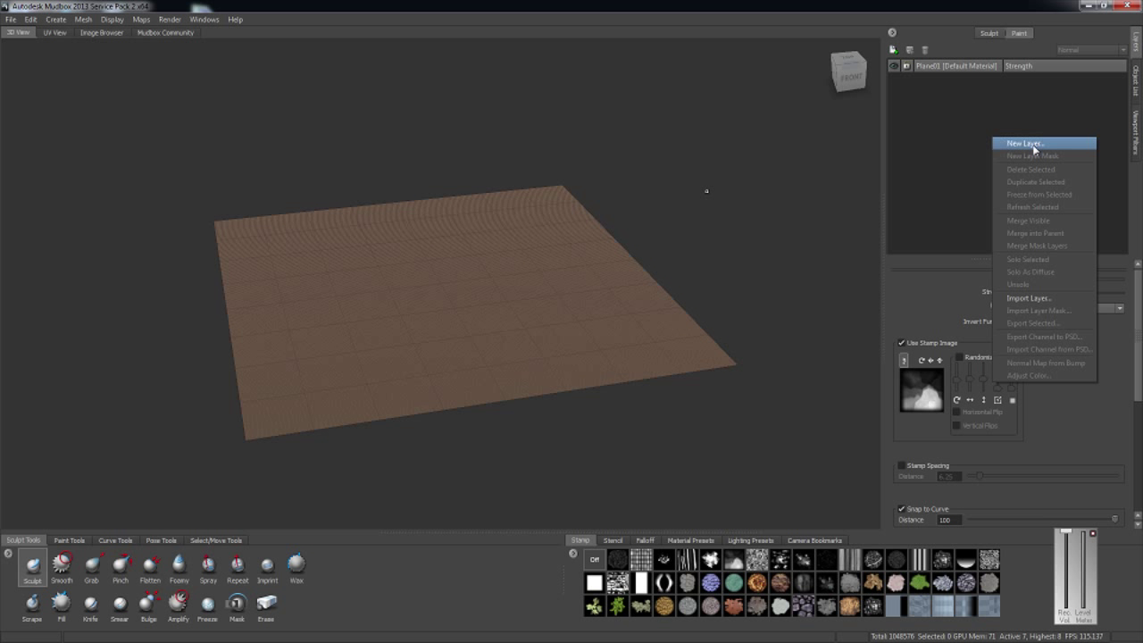
click(1025, 144)
click(628, 364)
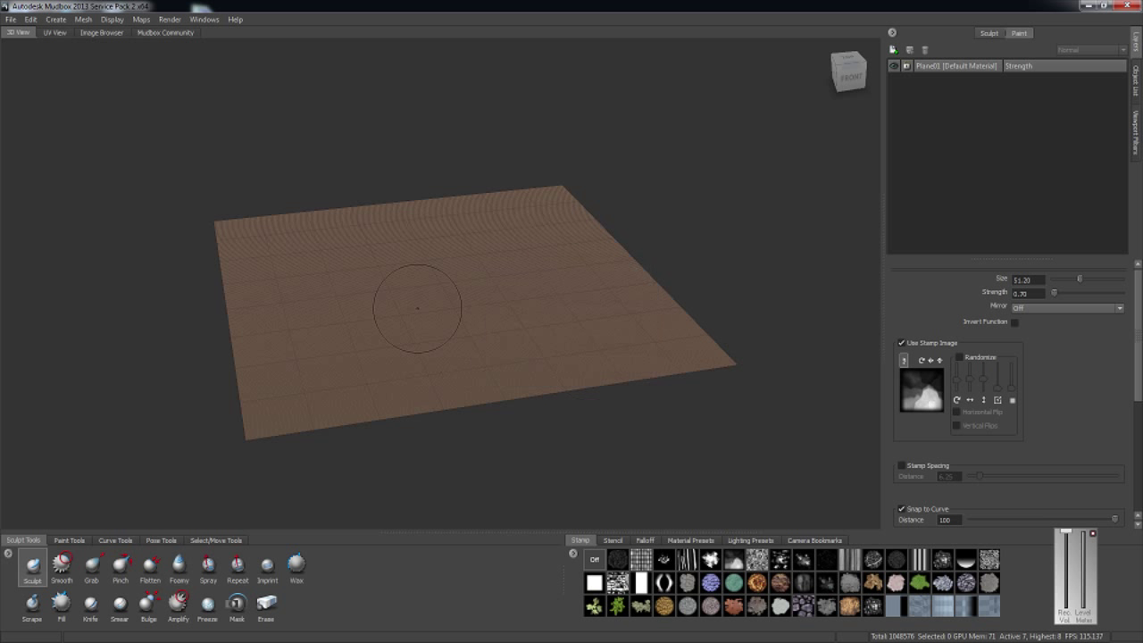
Step: Create a new sculpt layer above Plane01 and name it Terrain Base
click(984, 31)
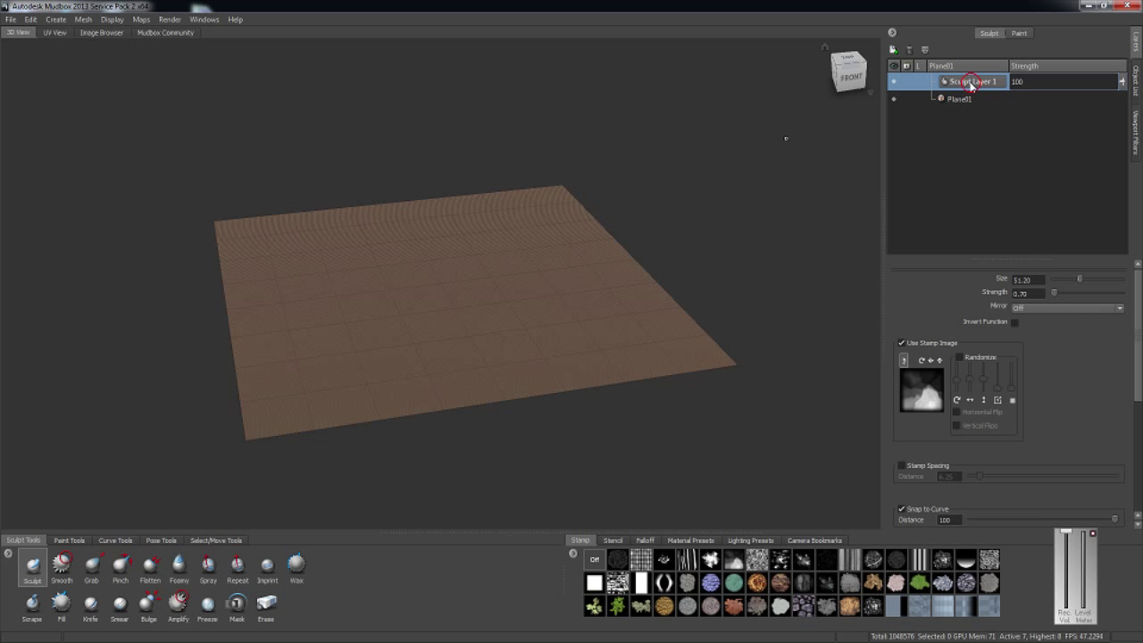
double_click(970, 82)
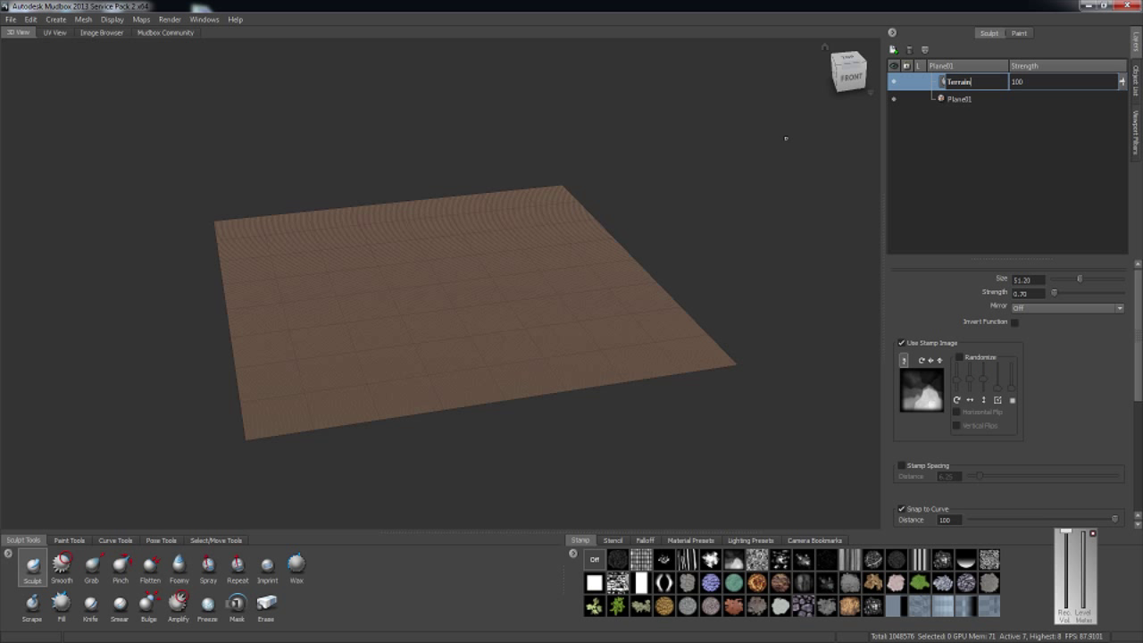
text(Terrain Base)
key(Return)
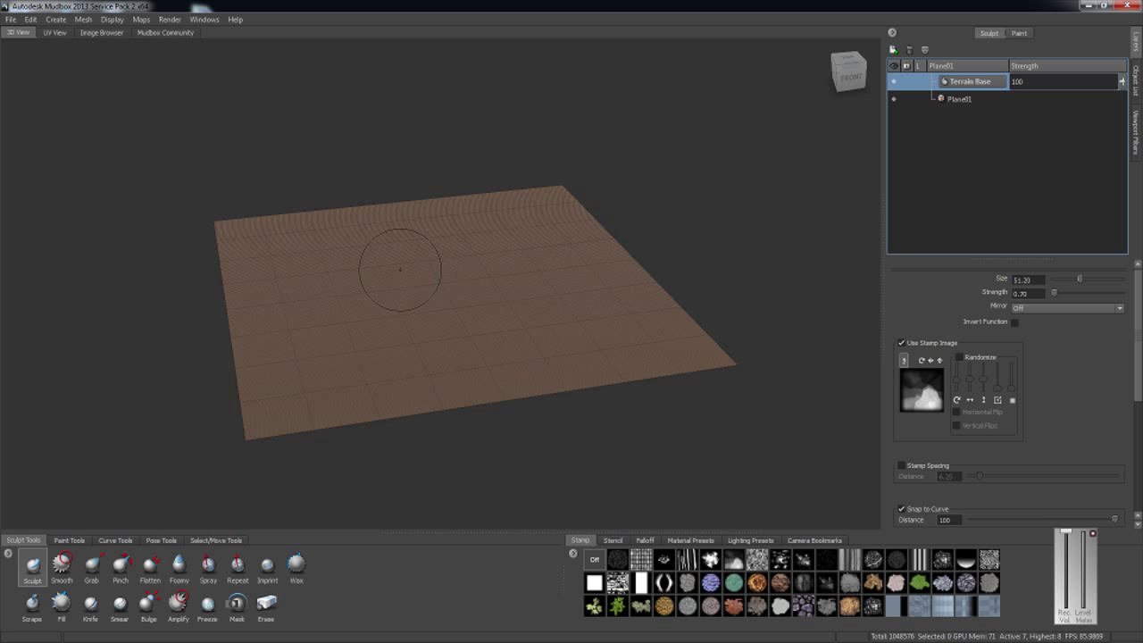
Step: Set the Sculpt brush strength to 40, undo a trial stroke on the plane and turn off the stamp image
click(943, 343)
click(1027, 292)
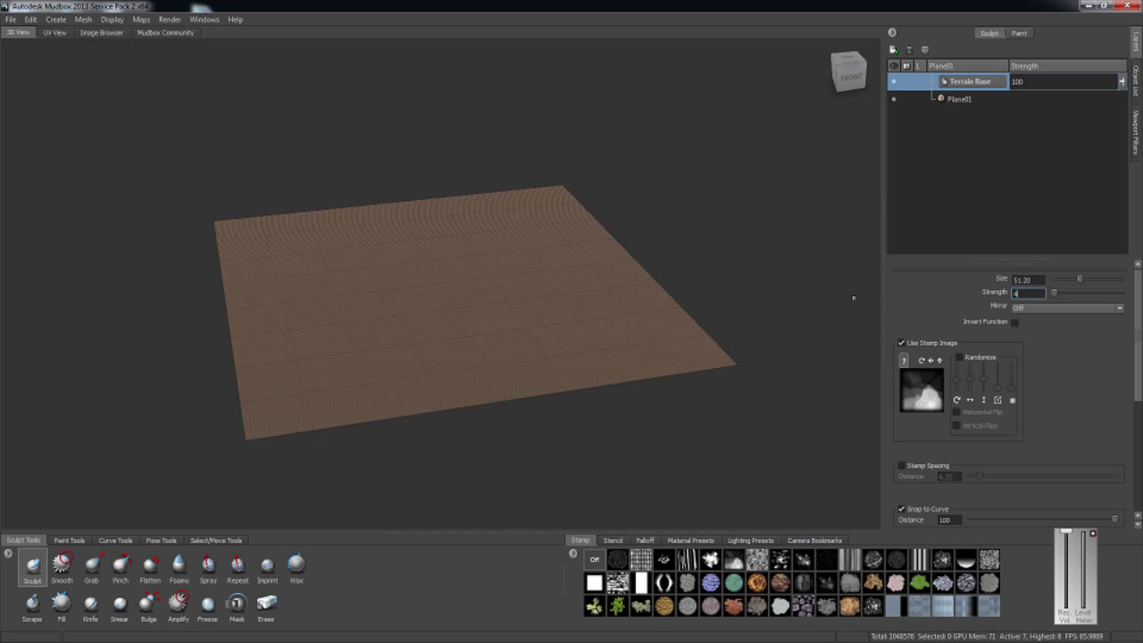
mouse_move(487, 268)
mouse_down()
mouse_move(489, 284)
mouse_move(474, 288)
mouse_move(482, 312)
mouse_move(509, 287)
mouse_move(482, 279)
mouse_move(319, 291)
mouse_up()
key(ctrl+z)
click(593, 560)
Step: Sculpt a low double hill near the plane's middle and tall smooth mountains along its left edge, varying the brush size
key(b)
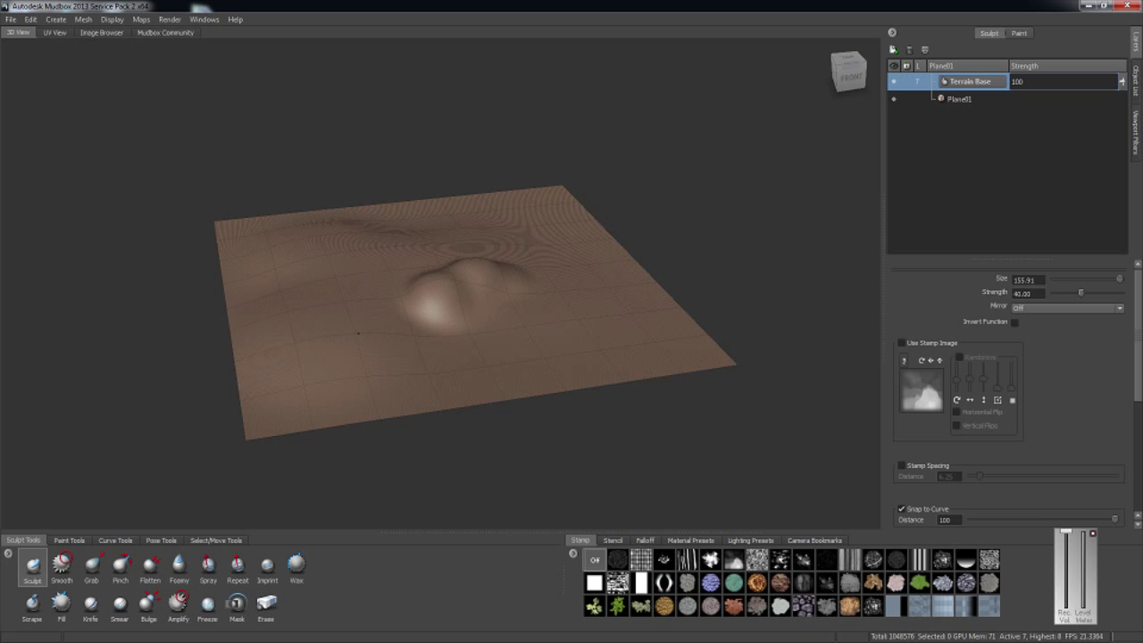
drag(358, 333, 393, 332)
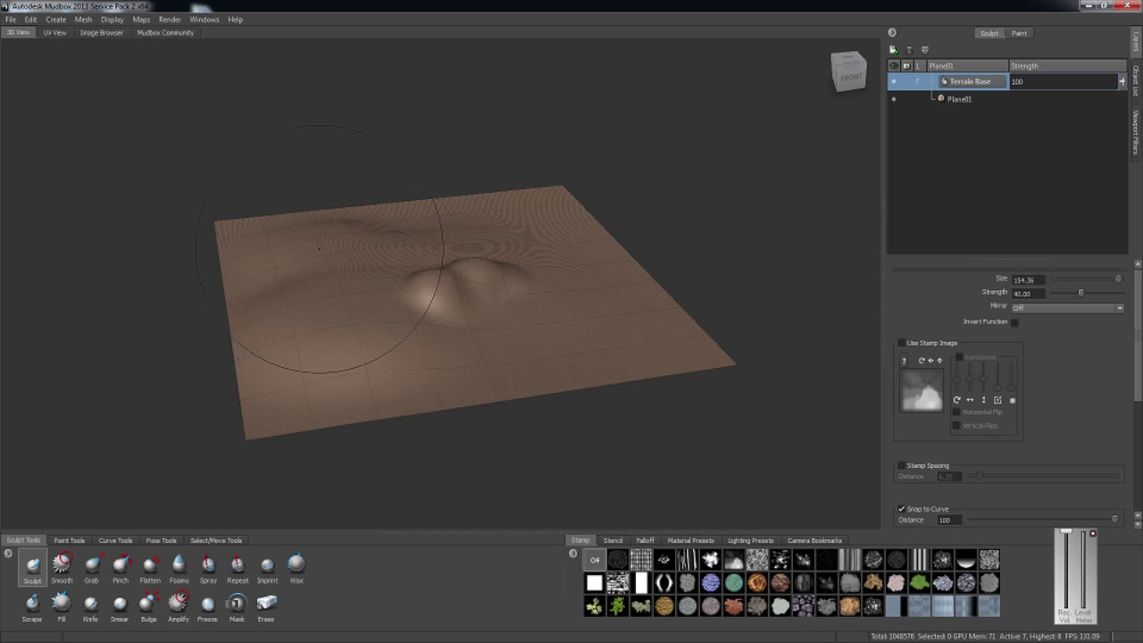
mouse_move(296, 242)
mouse_down()
mouse_move(280, 256)
mouse_move(348, 239)
mouse_move(287, 223)
mouse_move(306, 258)
mouse_move(290, 284)
mouse_move(357, 255)
mouse_move(264, 250)
mouse_move(304, 314)
mouse_up()
alt+right_drag(429, 295, 564, 395)
scroll(304, 386, up, 3)
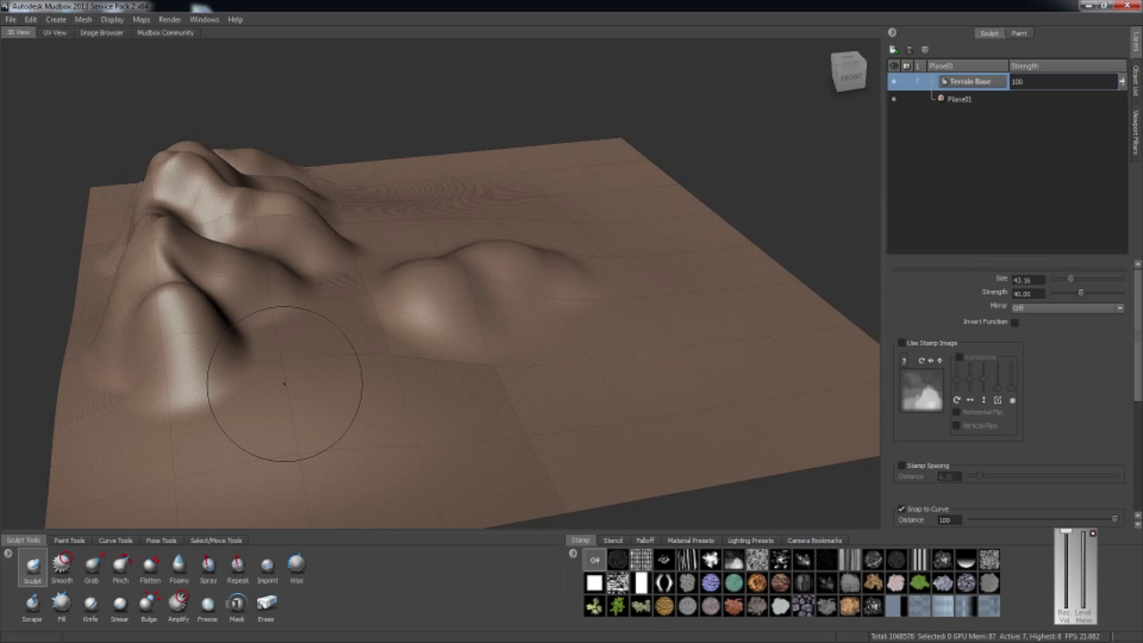
scroll(184, 434, down, 1)
Step: Try the scattered white-speck stamp with a stroke on the ground beside the front mountain, and undo it
click(593, 560)
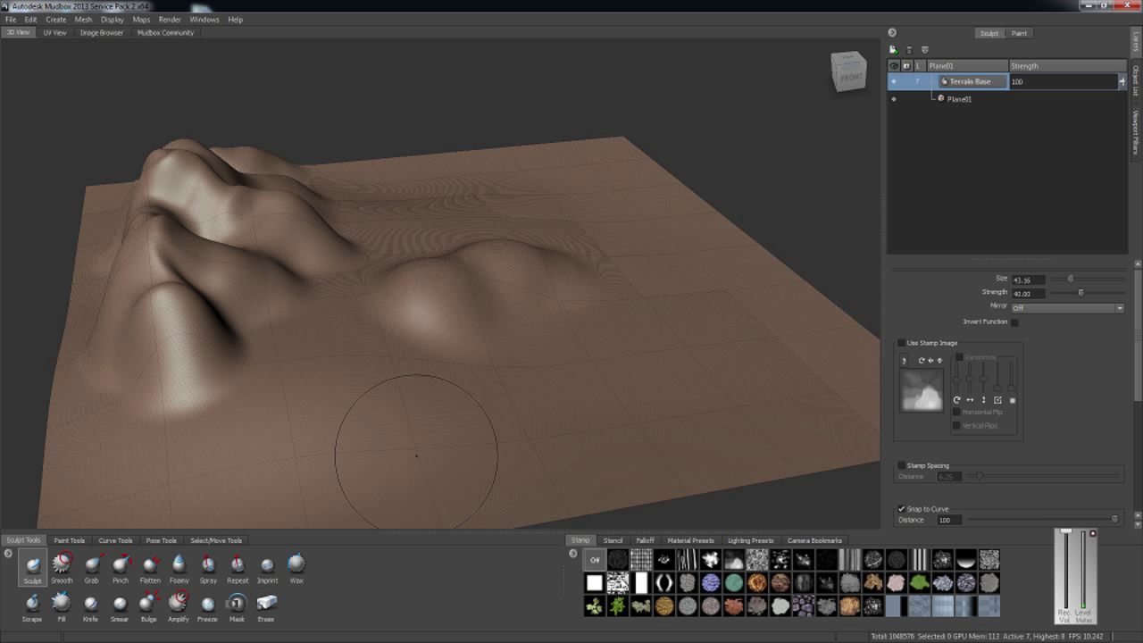
click(804, 560)
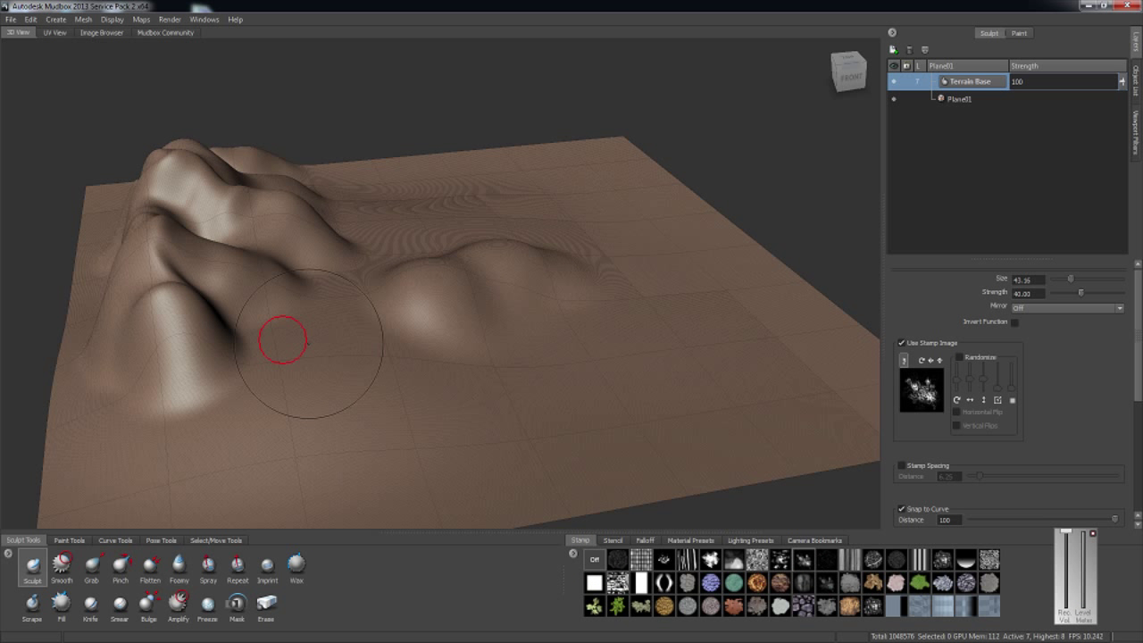
mouse_move(268, 331)
mouse_down()
mouse_move(184, 331)
mouse_move(270, 314)
mouse_up()
key(b)
key(ctrl+z)
Step: Choose the cloudy white-peak stamp, set the brush strength to 15 and sculpt rocky detail down the front mountain
text(5)
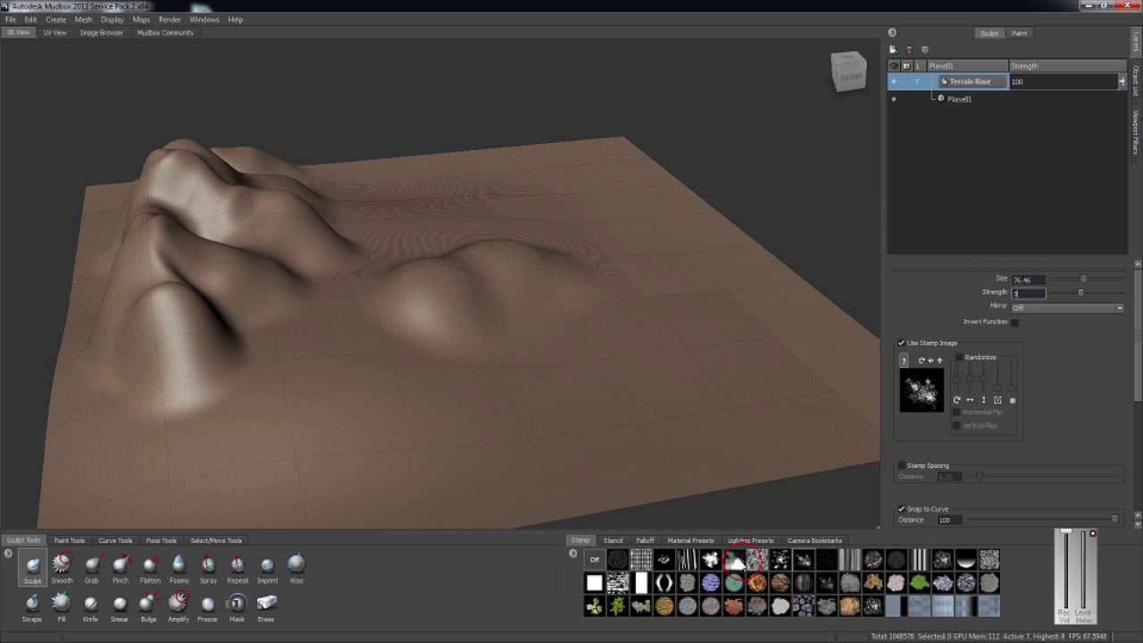
click(733, 559)
drag(168, 331, 181, 339)
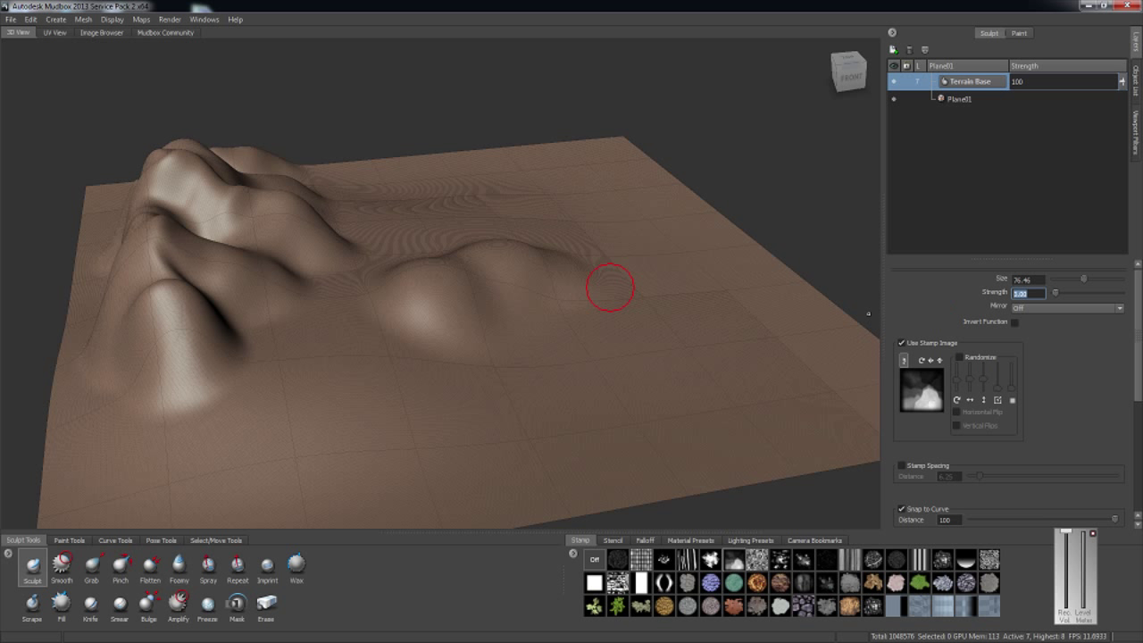
text(15)
key(Return)
mouse_move(158, 309)
mouse_down()
mouse_move(184, 330)
mouse_move(184, 383)
mouse_move(173, 354)
mouse_move(186, 412)
mouse_move(186, 370)
mouse_up()
Step: Reduce the brush size to about 19.43 and raise a small rocky outcrop on the flank of the textured mountain
alt+middle_drag(199, 365, 326, 355)
mouse_move(326, 355)
alt+right_down()
mouse_move(253, 360)
mouse_move(432, 331)
mouse_move(462, 288)
alt+right_up()
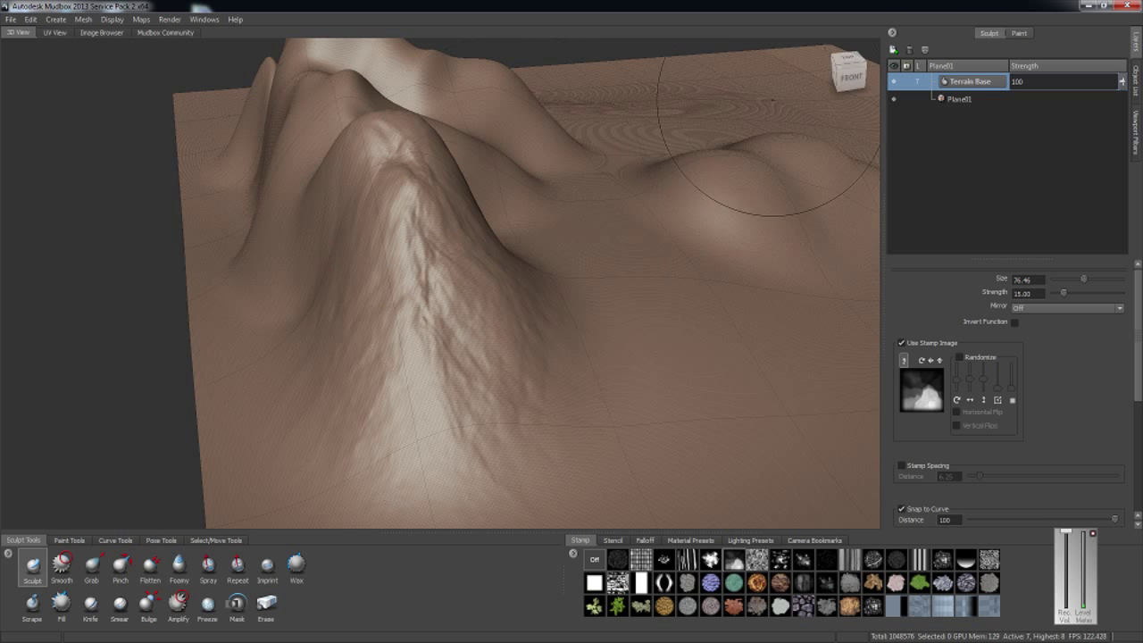
mouse_move(770, 106)
alt+mouse_down()
mouse_move(760, 82)
mouse_move(715, 71)
mouse_move(675, 156)
alt+mouse_up()
mouse_move(597, 174)
mouse_down()
mouse_move(536, 160)
mouse_move(571, 191)
mouse_move(562, 189)
mouse_move(532, 136)
mouse_up()
key(b)
mouse_move(460, 306)
mouse_down()
mouse_move(486, 290)
mouse_move(463, 299)
mouse_up()
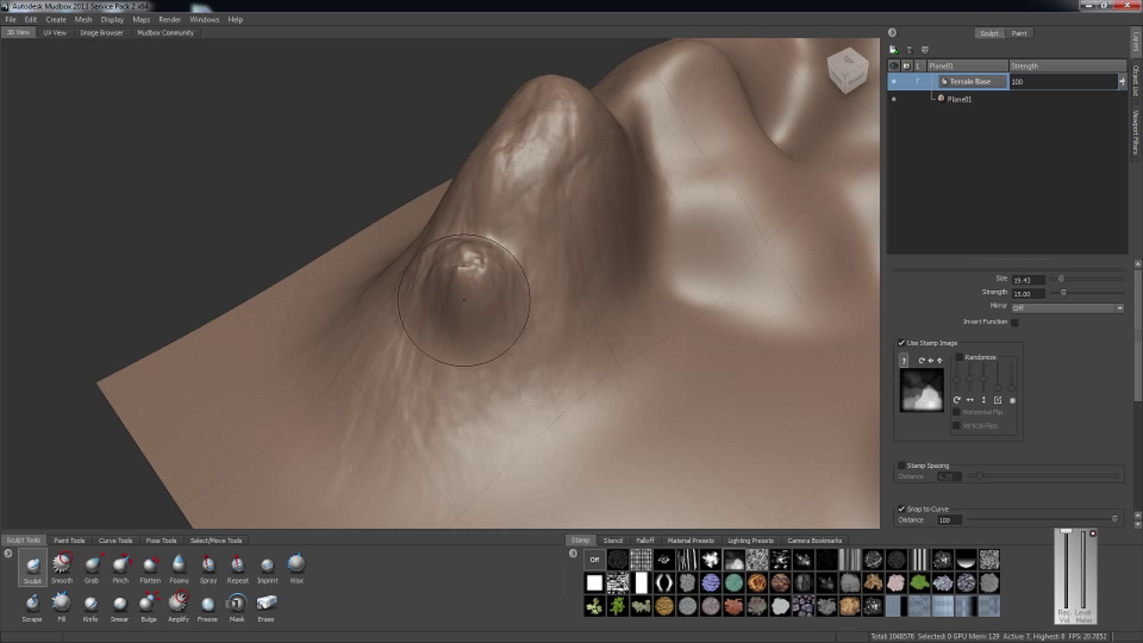
click(465, 303)
click(469, 297)
mouse_move(846, 65)
mouse_down()
mouse_move(877, 85)
mouse_move(866, 36)
mouse_move(871, 64)
mouse_move(874, 44)
mouse_up()
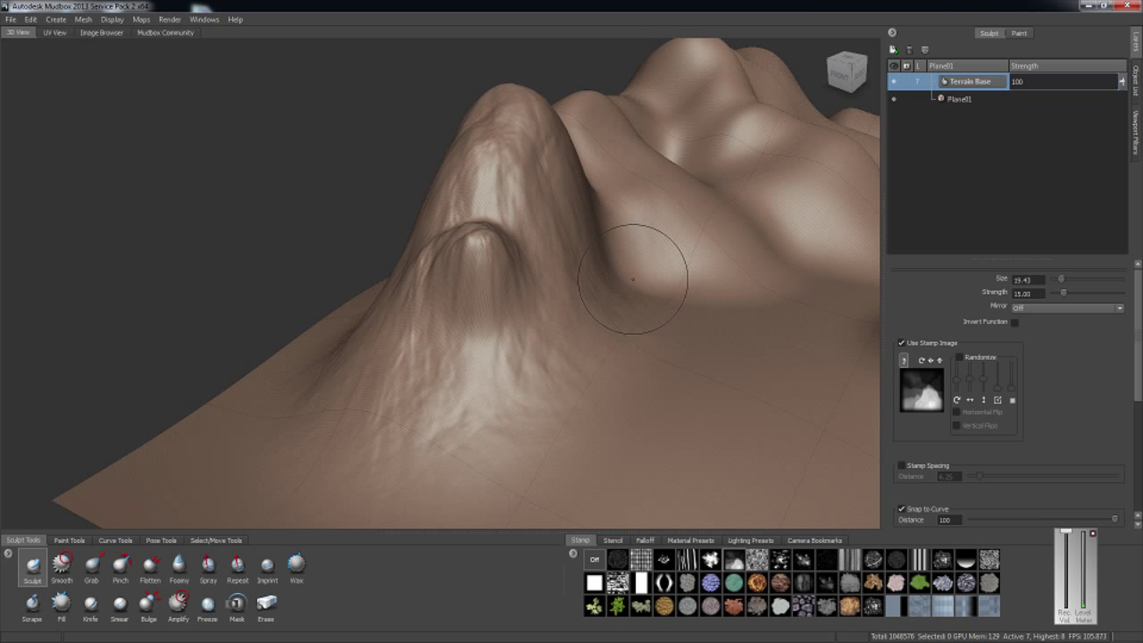
Step: Set the Flatten brush to strength 50 and flatten the foot of the smooth slope beside the rocky mountain
scroll(612, 272, up, 5)
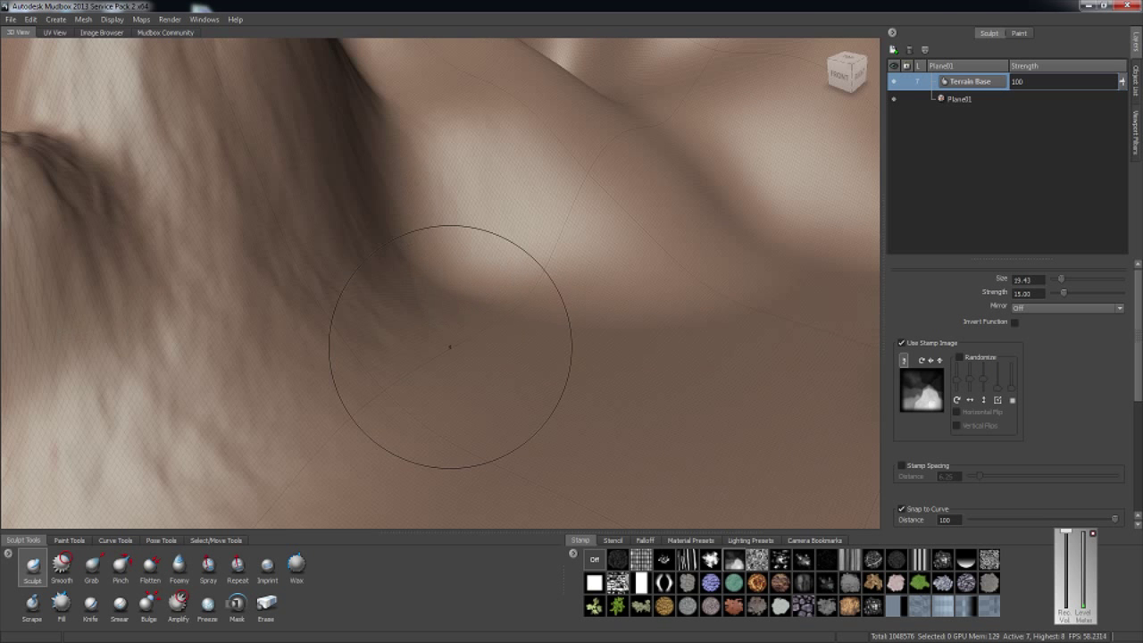
scroll(474, 340, down, 5)
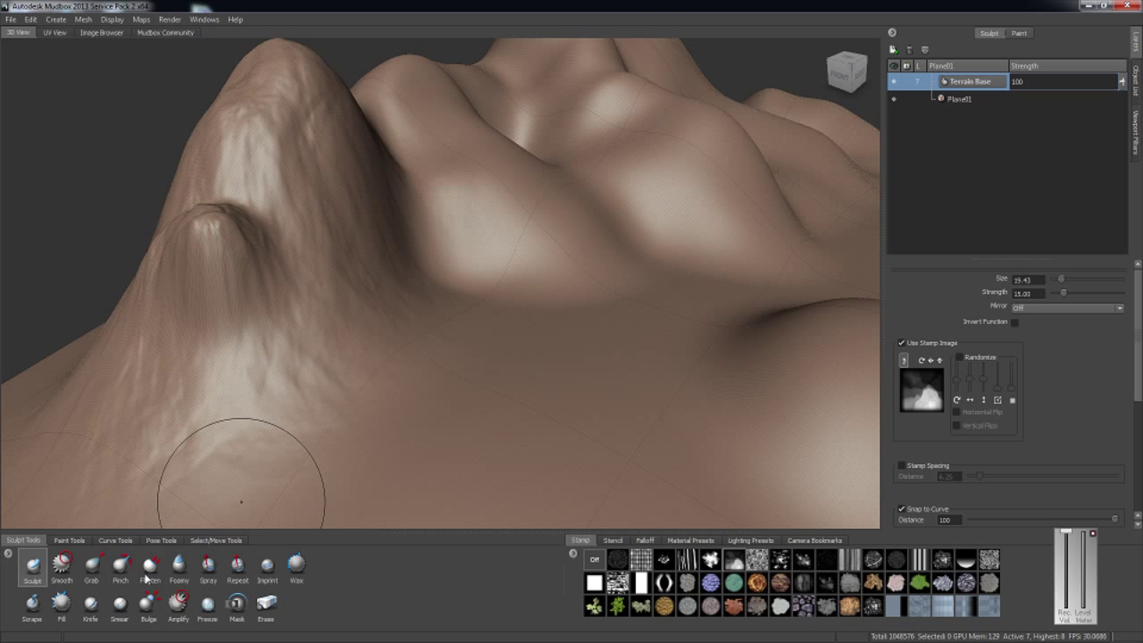
click(147, 576)
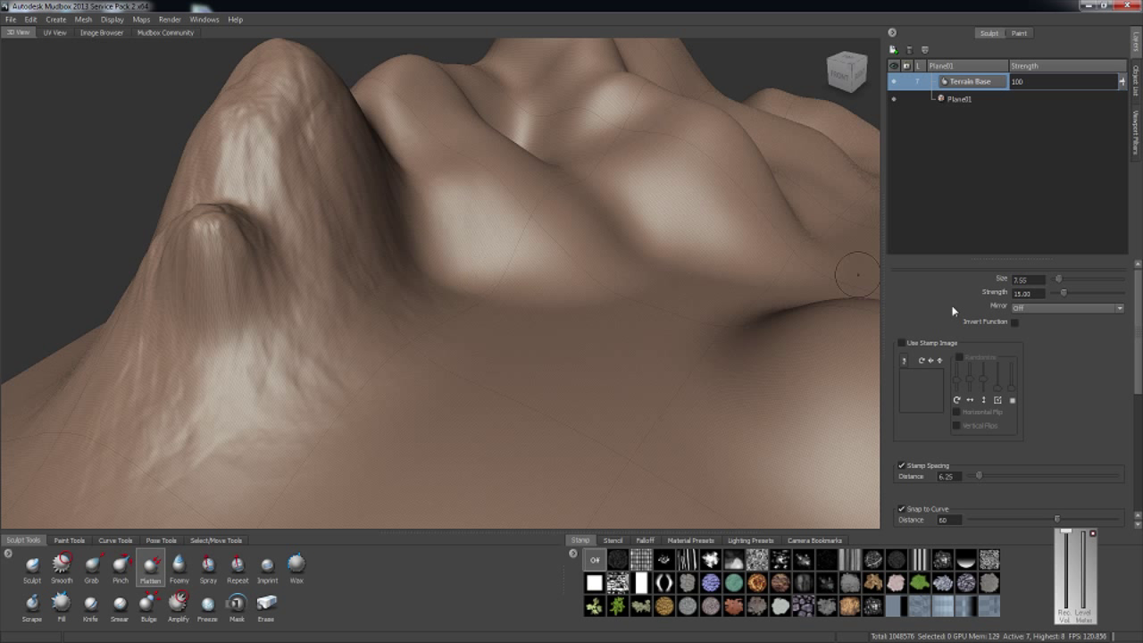
click(1035, 293)
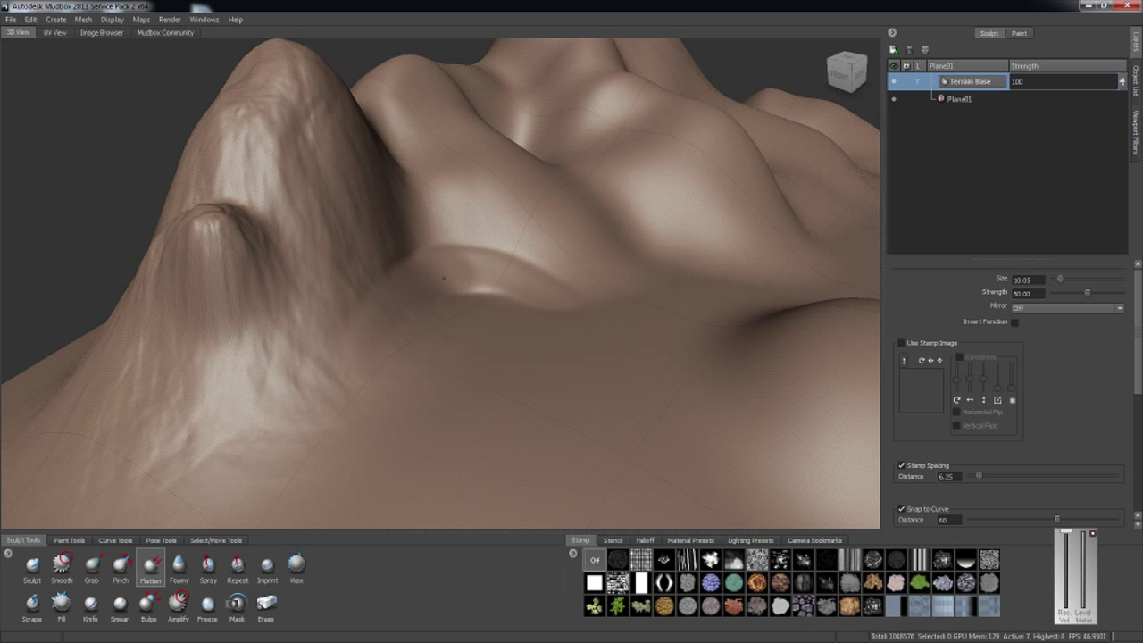
Step: Examine the flattened area at the foot of the slope up close and from the front
scroll(437, 329, up, 3)
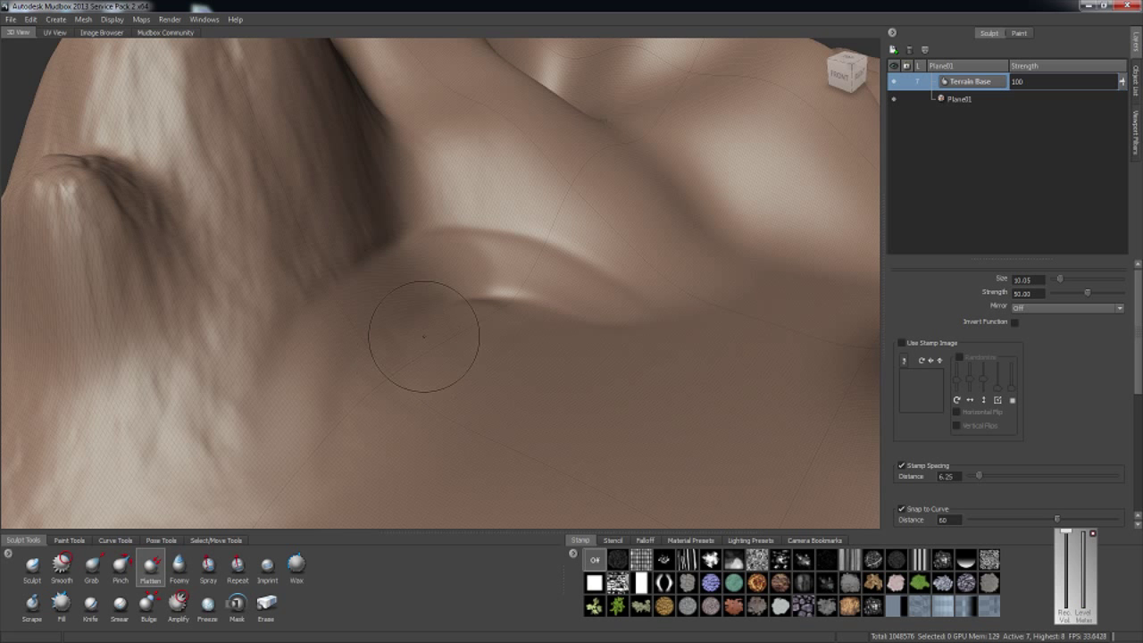
scroll(447, 291, up, 4)
scroll(604, 244, down, 7)
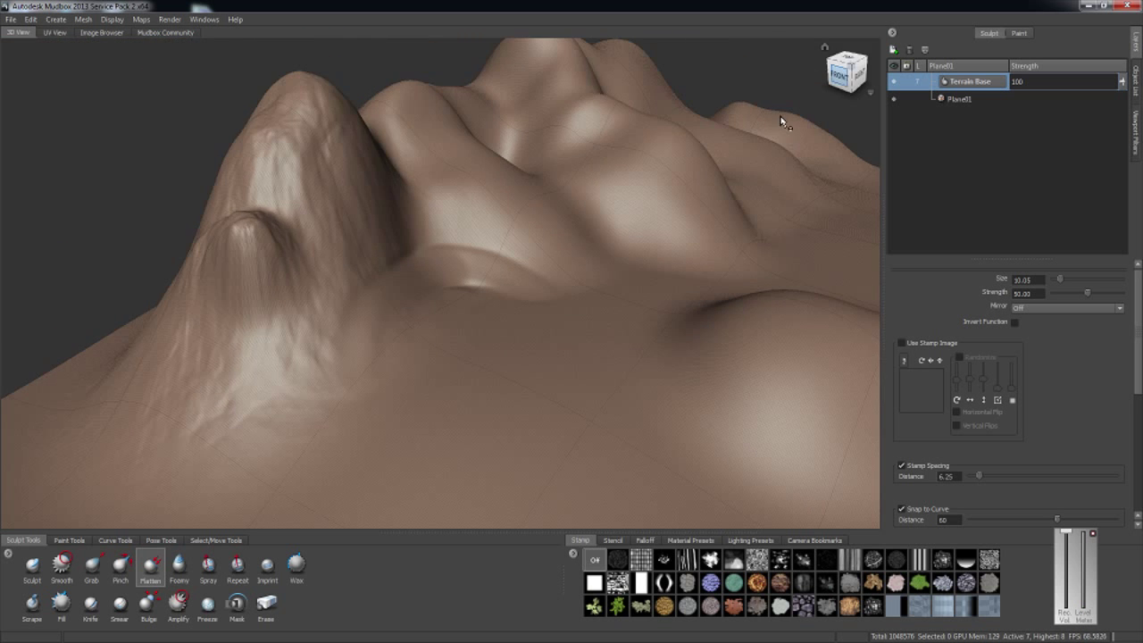
scroll(401, 331, up, 6)
click(839, 85)
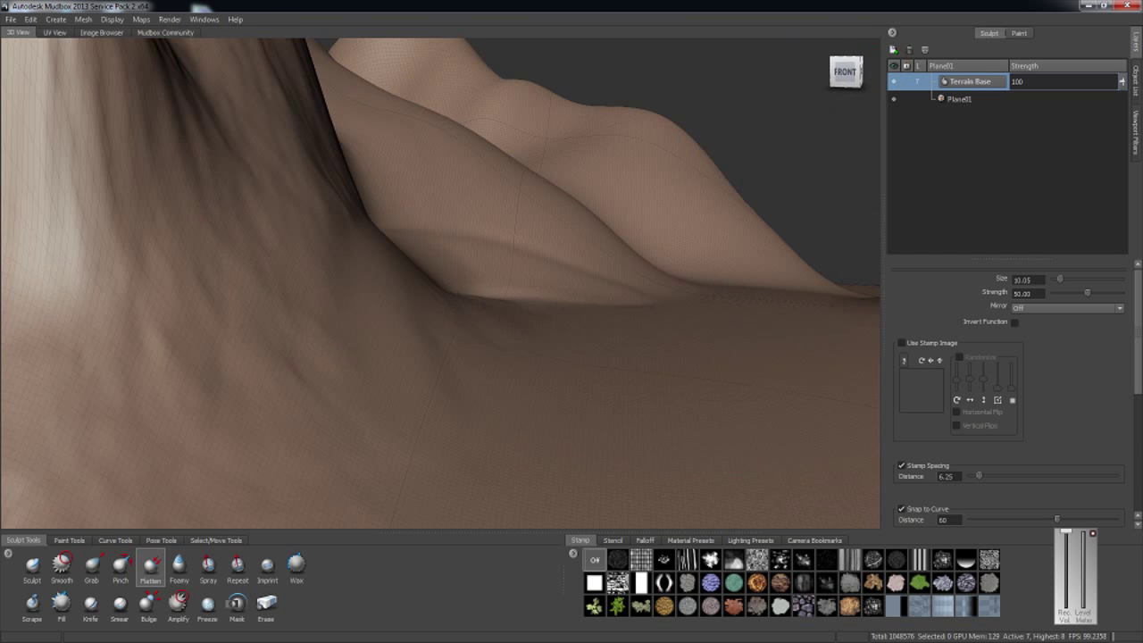
drag(855, 64, 836, 82)
scroll(505, 345, down, 3)
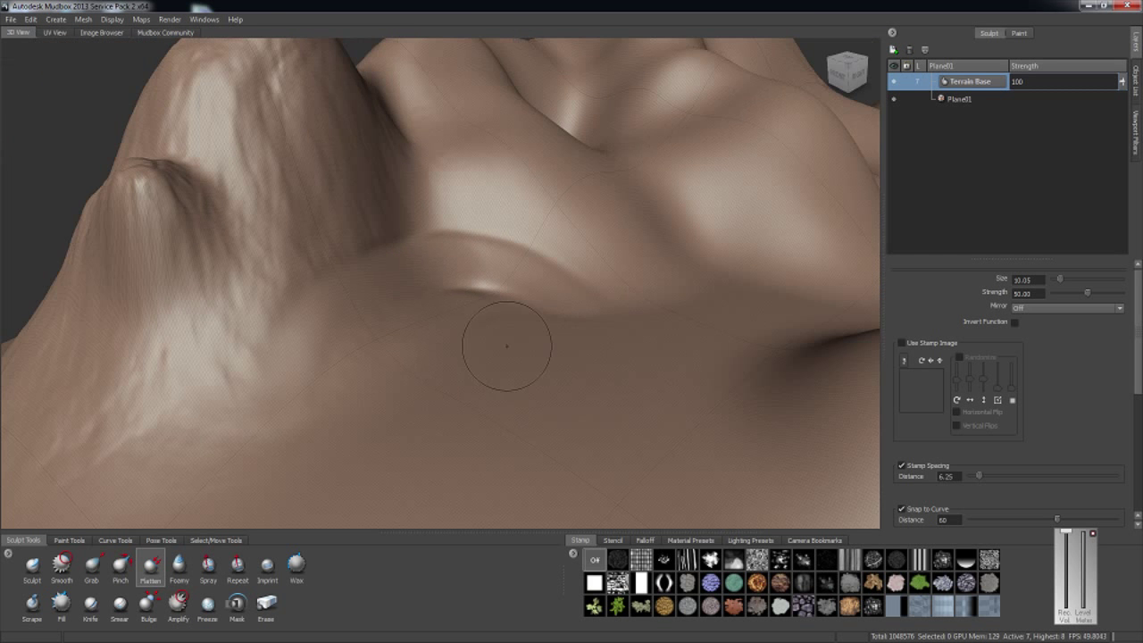
Step: Reduce the Sculpt brush size to about 3.60, try small stamped strokes on the flat ground, and undo them
click(31, 566)
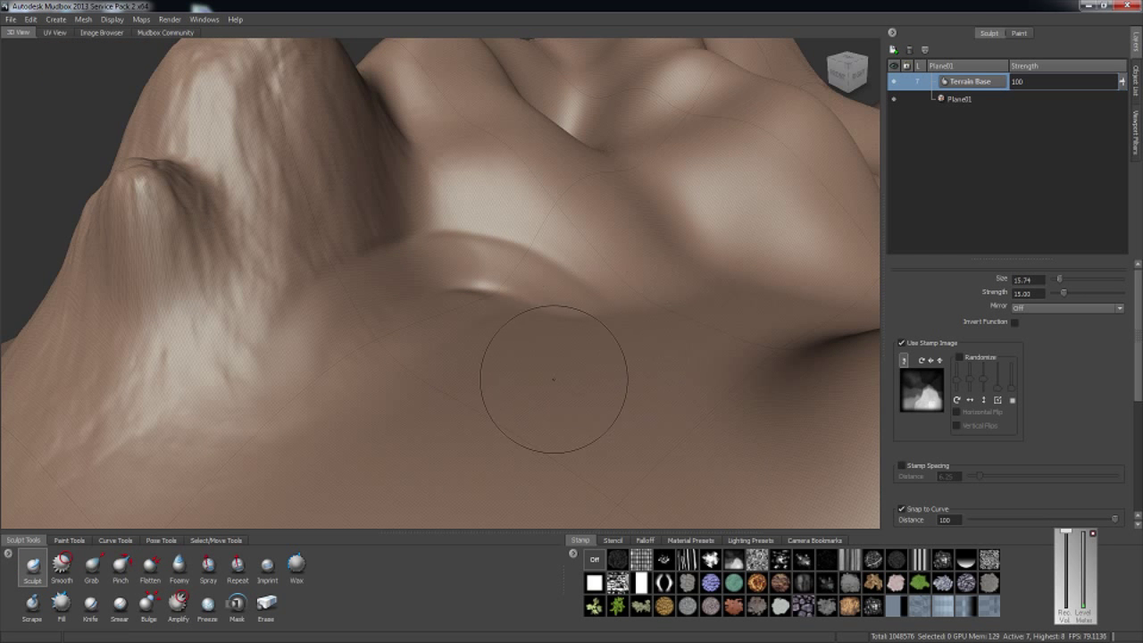
key(b)
drag(550, 388, 530, 389)
click(610, 350)
drag(608, 372, 555, 362)
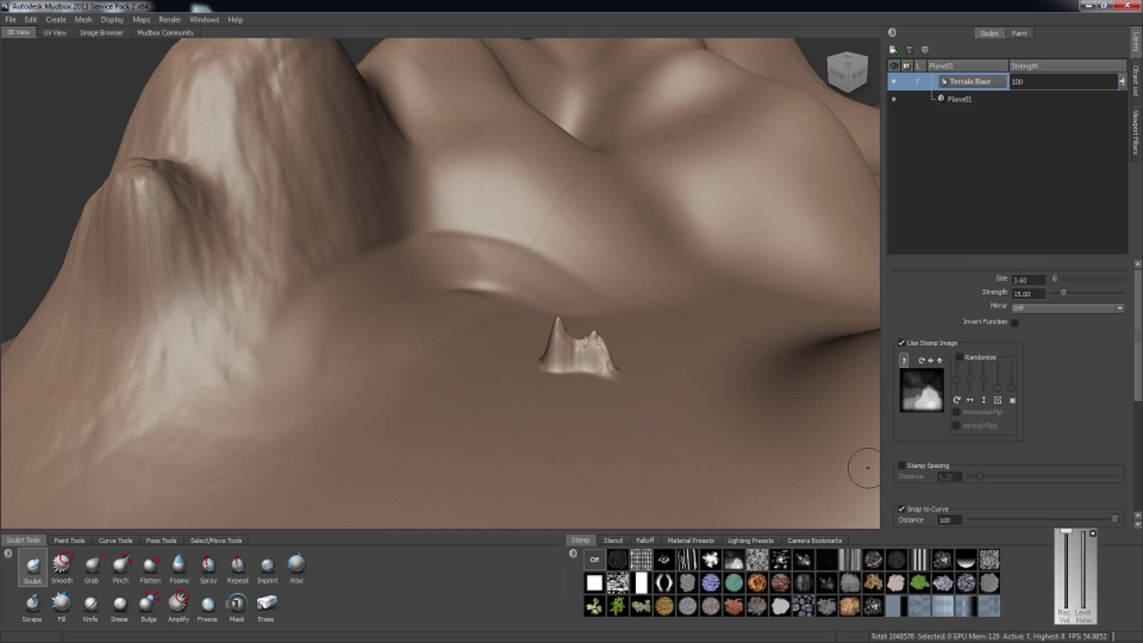
key(ctrl+z)
Step: Turn off the stamp image, undo a trial stroke at strength 5, and sculpt a small curved ridge on the flat ground at strength 2
click(594, 559)
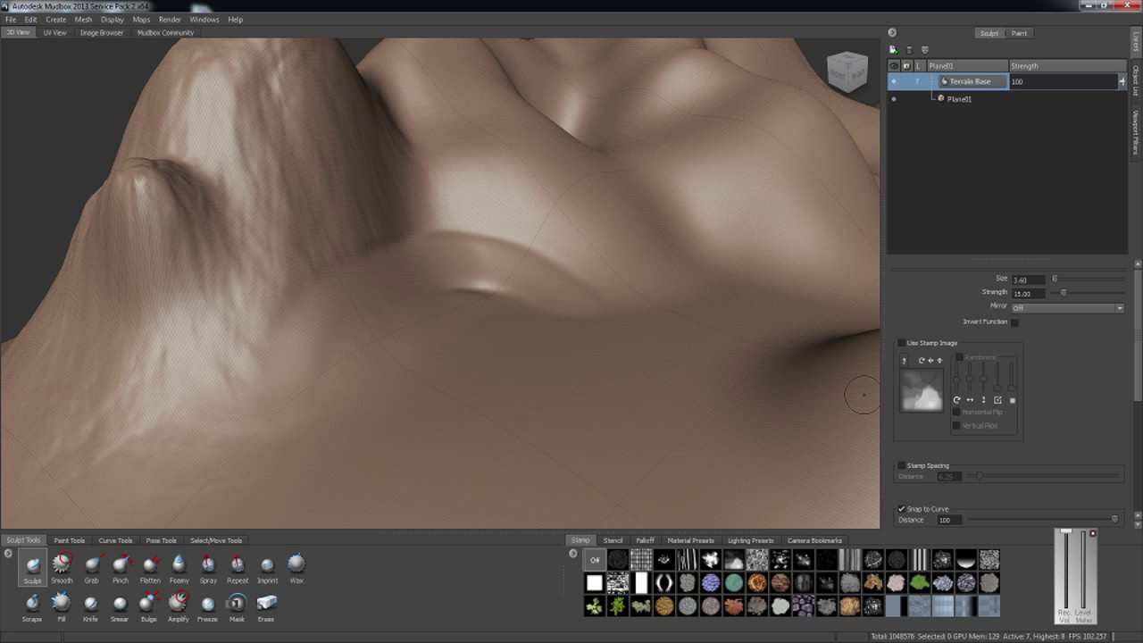
text(5)
drag(626, 372, 537, 376)
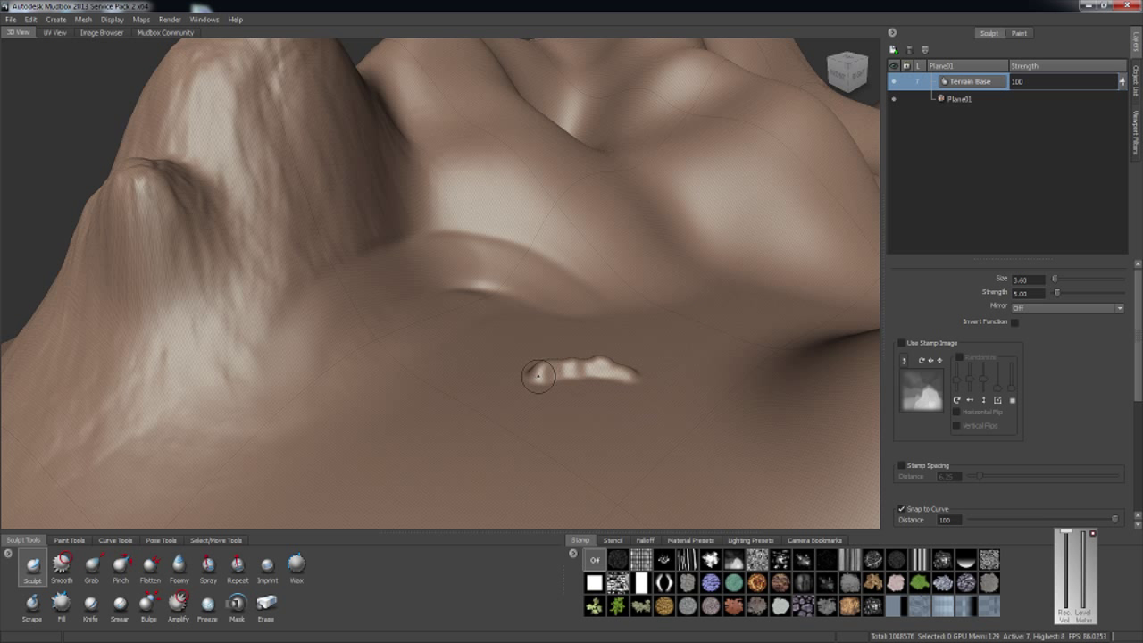
key(ctrl+z)
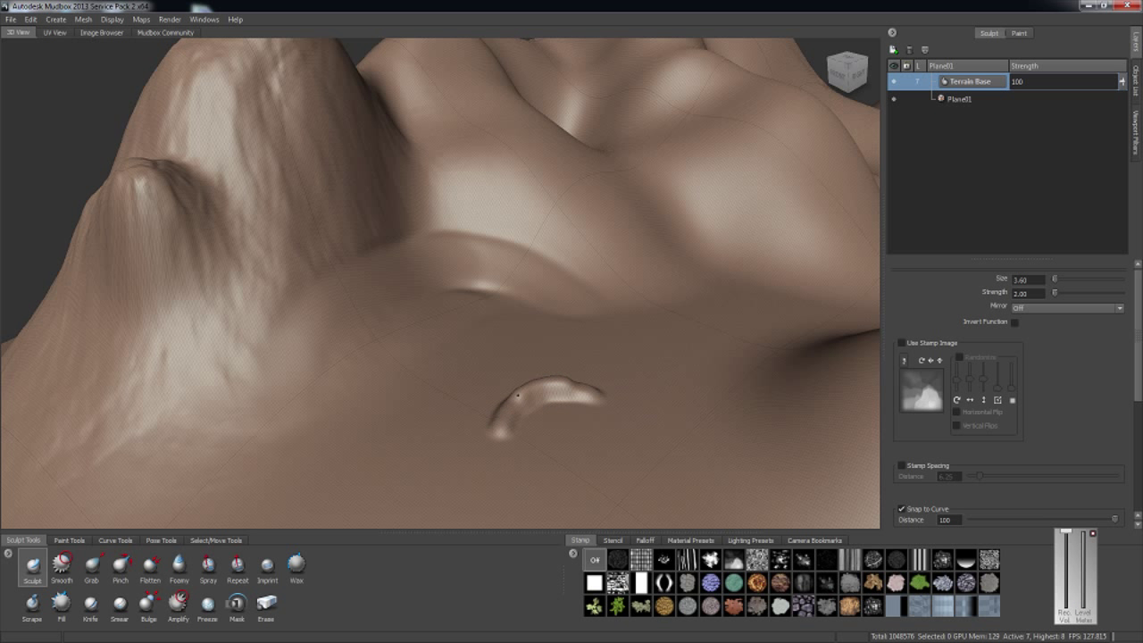
key(f)
scroll(421, 391, up, 3)
scroll(402, 366, down, 3)
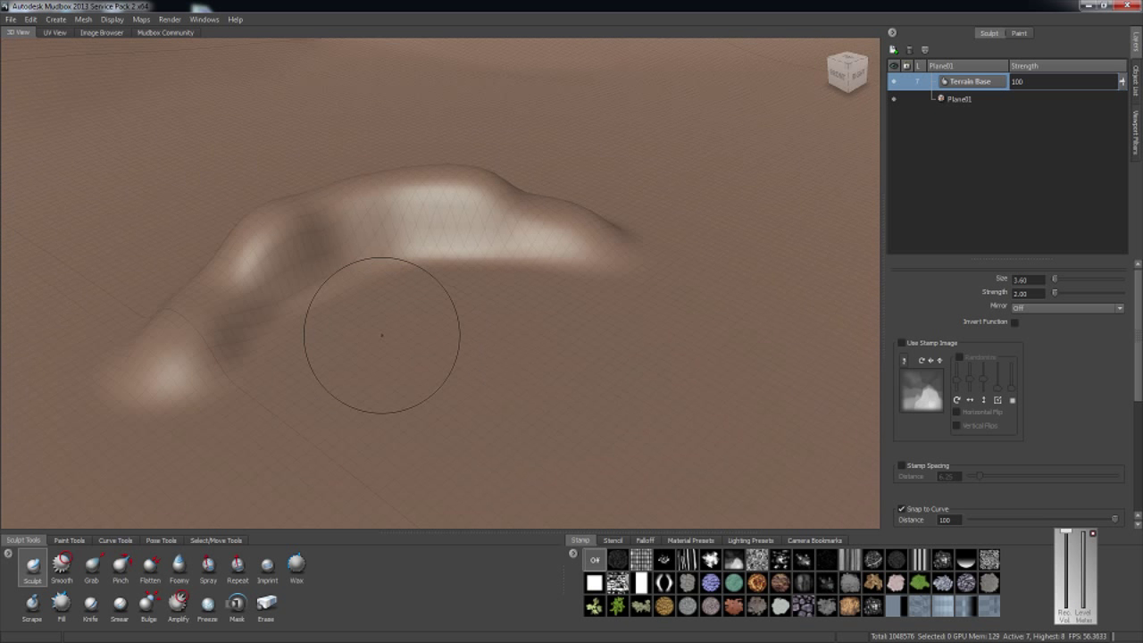
click(871, 67)
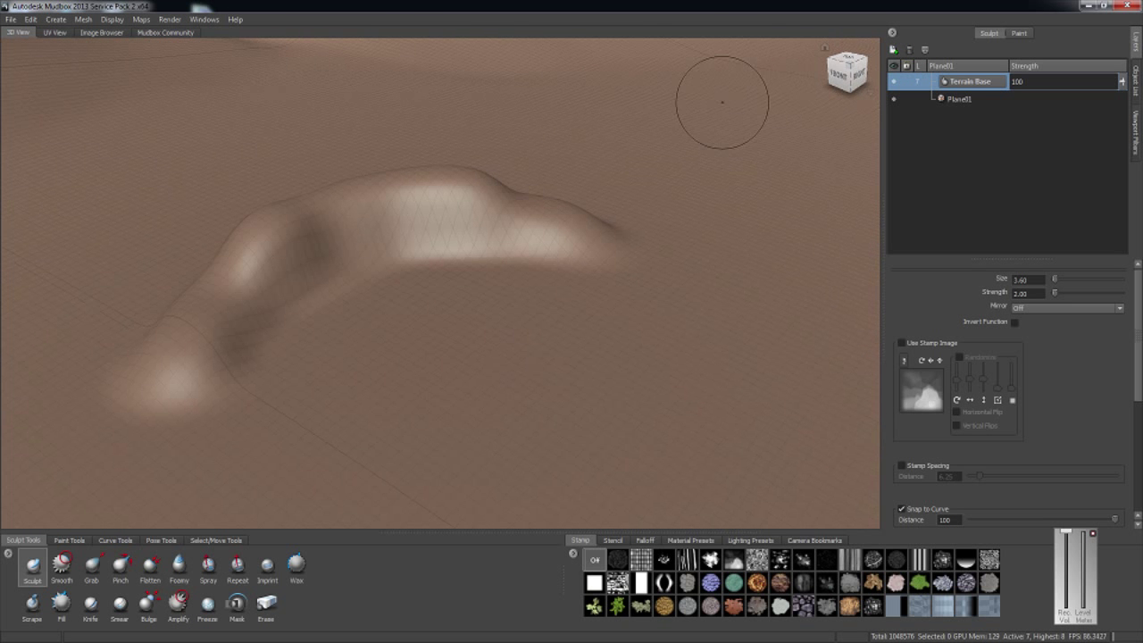
Step: Try moving the ground beside the curved ridge from the top view with the Grab brush at size 4.81, and undo it
click(89, 565)
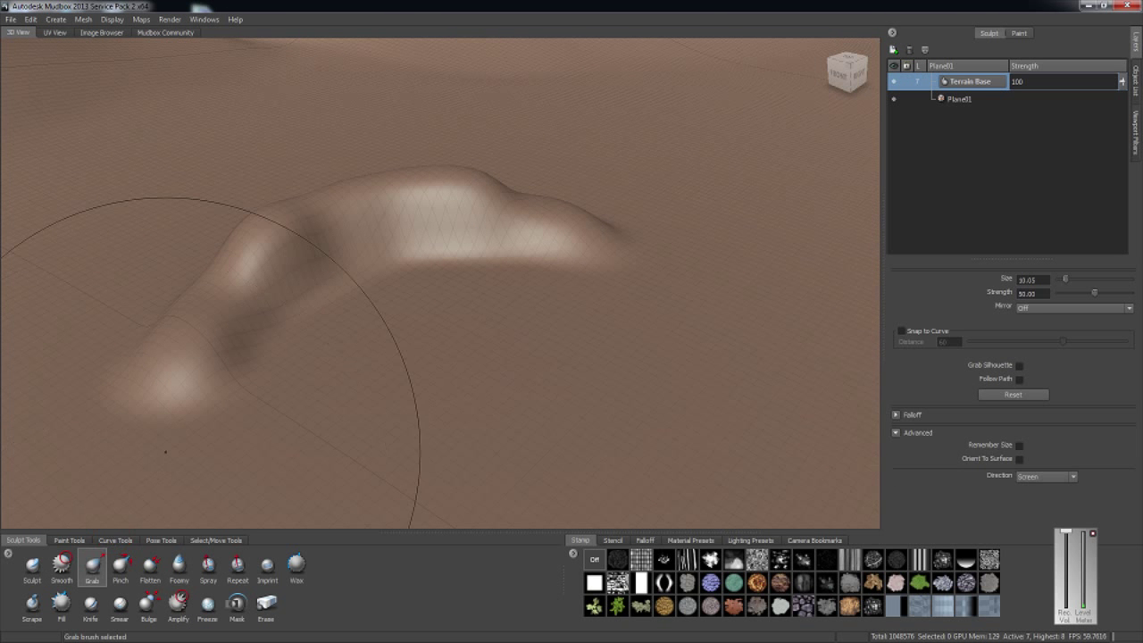
click(826, 75)
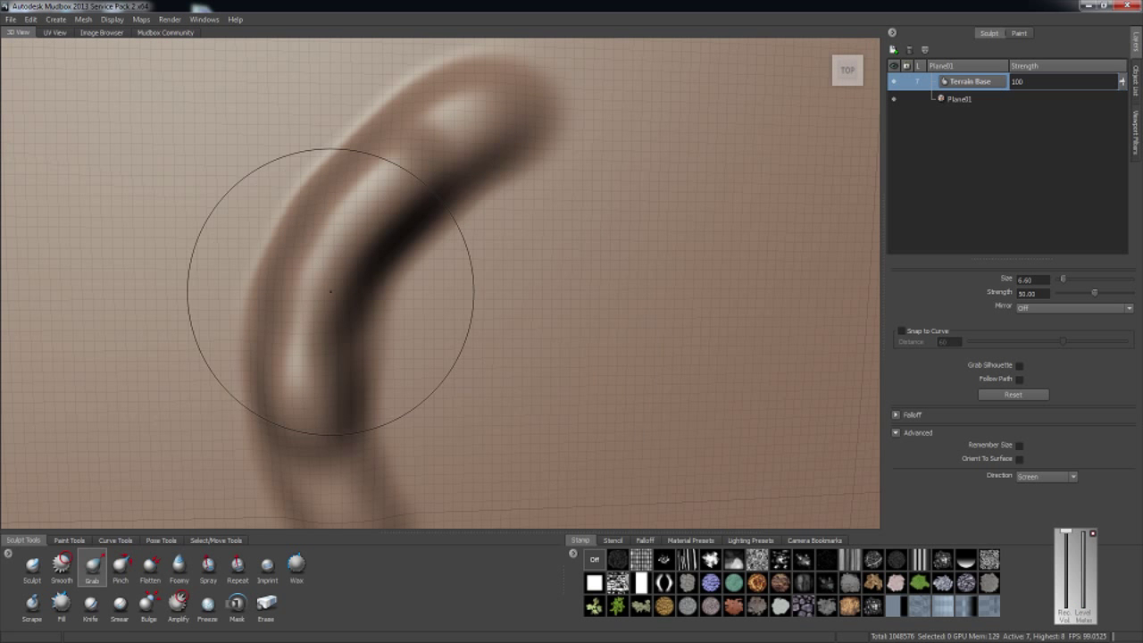
key(bracketleft)
key(bracketleft)
key(bracketleft)
key(bracketleft)
scroll(469, 342, up, 3)
mouse_move(559, 349)
mouse_down()
mouse_move(474, 346)
mouse_move(534, 257)
mouse_move(548, 304)
mouse_move(562, 270)
mouse_move(526, 357)
mouse_move(558, 336)
mouse_up()
key(ctrl+z)
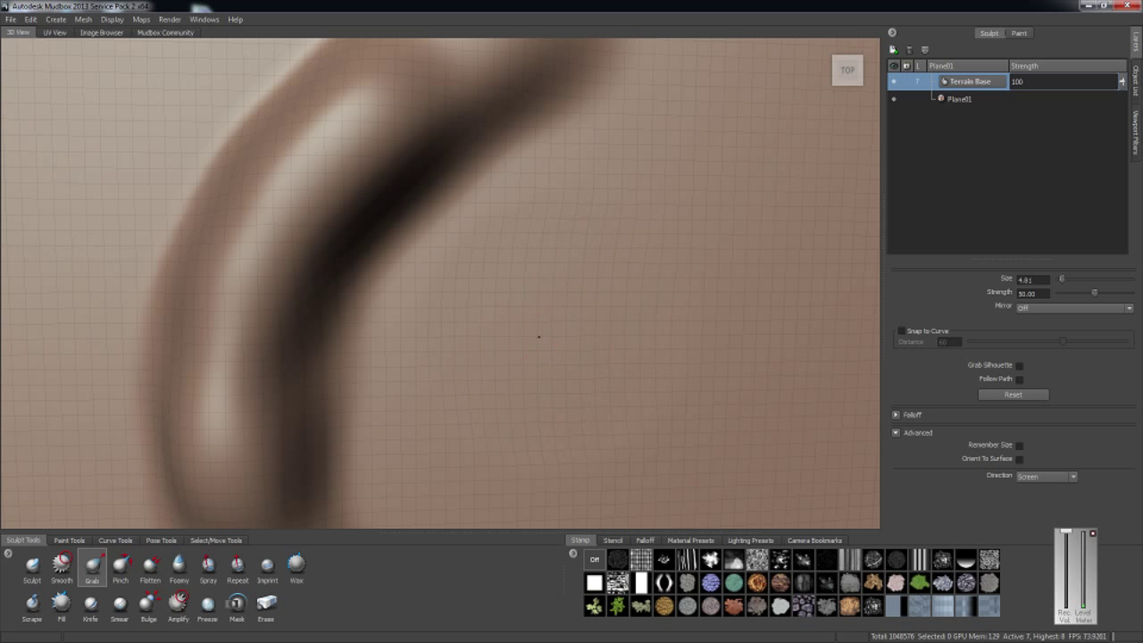
click(851, 85)
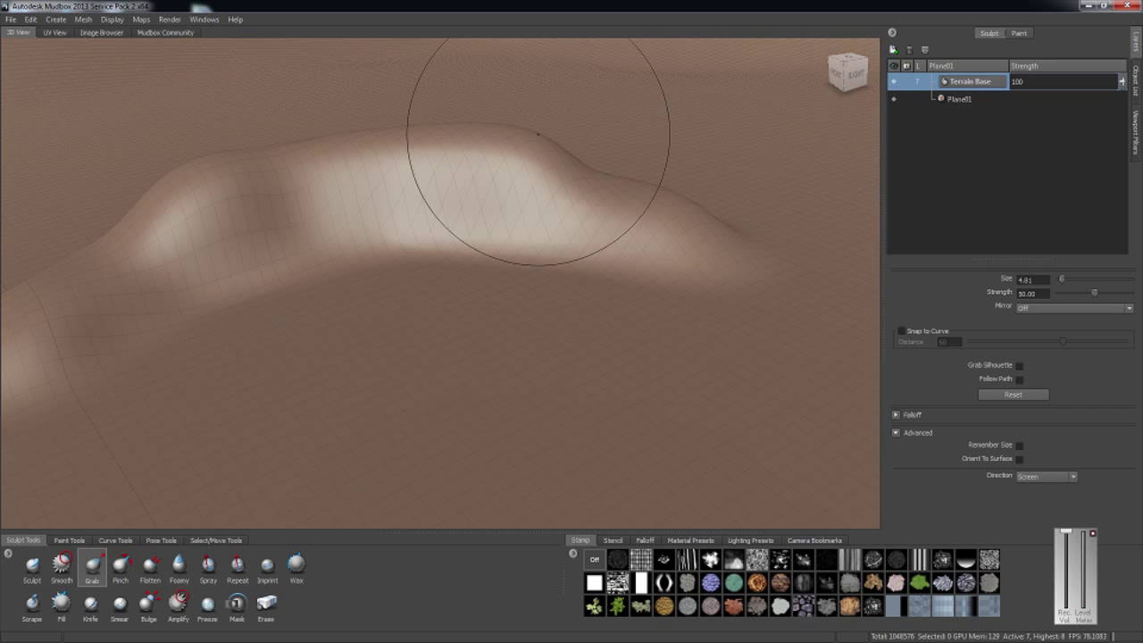
Step: Pull up the dip in the near end of the curved ridge's crest with the Grab brush at size 1.66 and strength 50
key(f)
scroll(399, 321, up, 4)
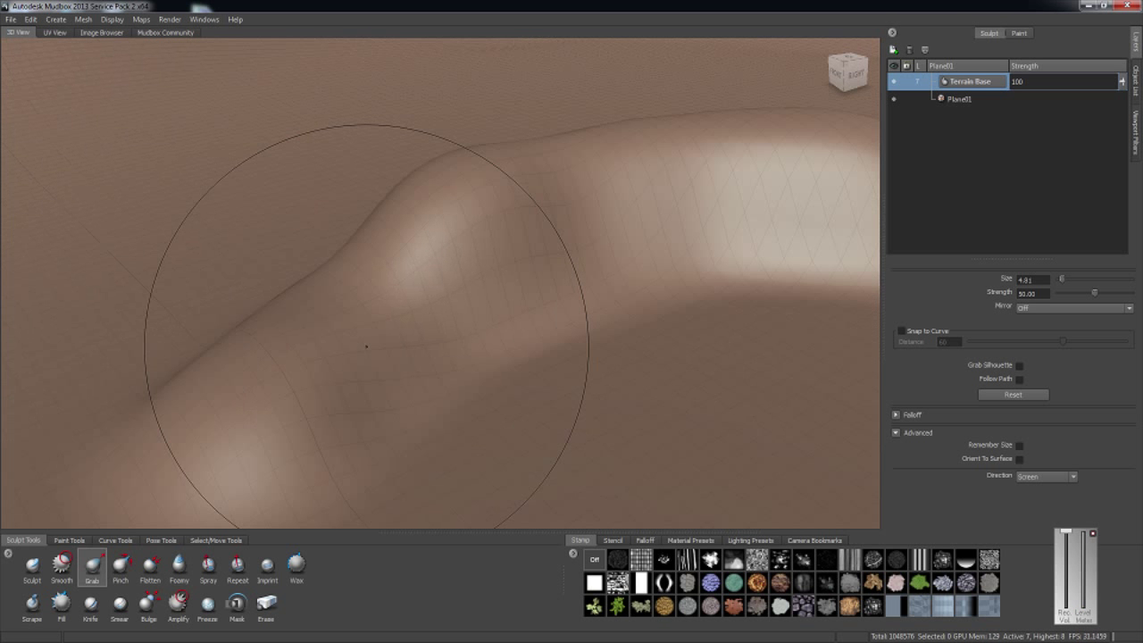
key(b)
mouse_move(415, 322)
mouse_down()
mouse_move(390, 287)
mouse_move(359, 284)
mouse_up()
drag(362, 278, 358, 264)
drag(373, 244, 373, 243)
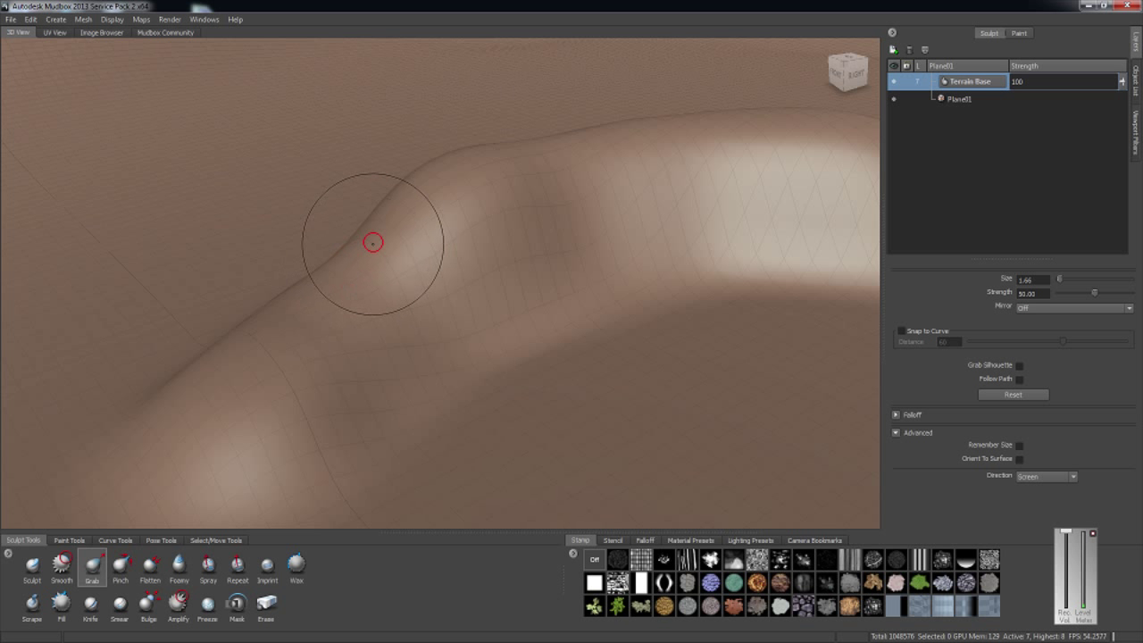
mouse_move(333, 291)
mouse_down()
mouse_move(331, 273)
mouse_move(336, 284)
mouse_up()
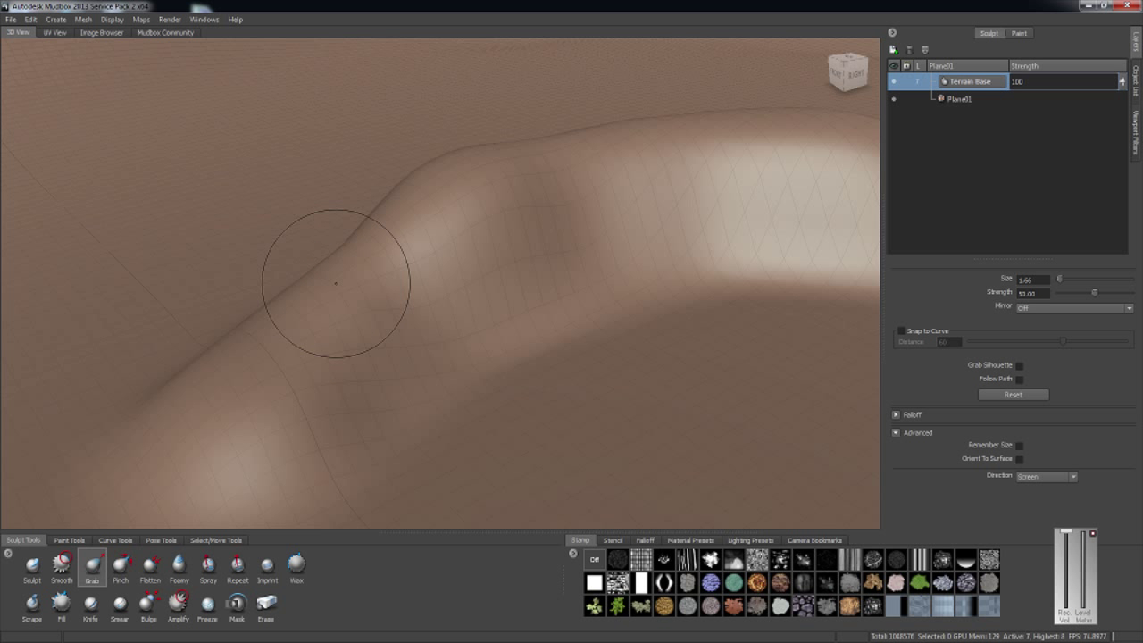
drag(408, 187, 280, 330)
drag(376, 221, 394, 208)
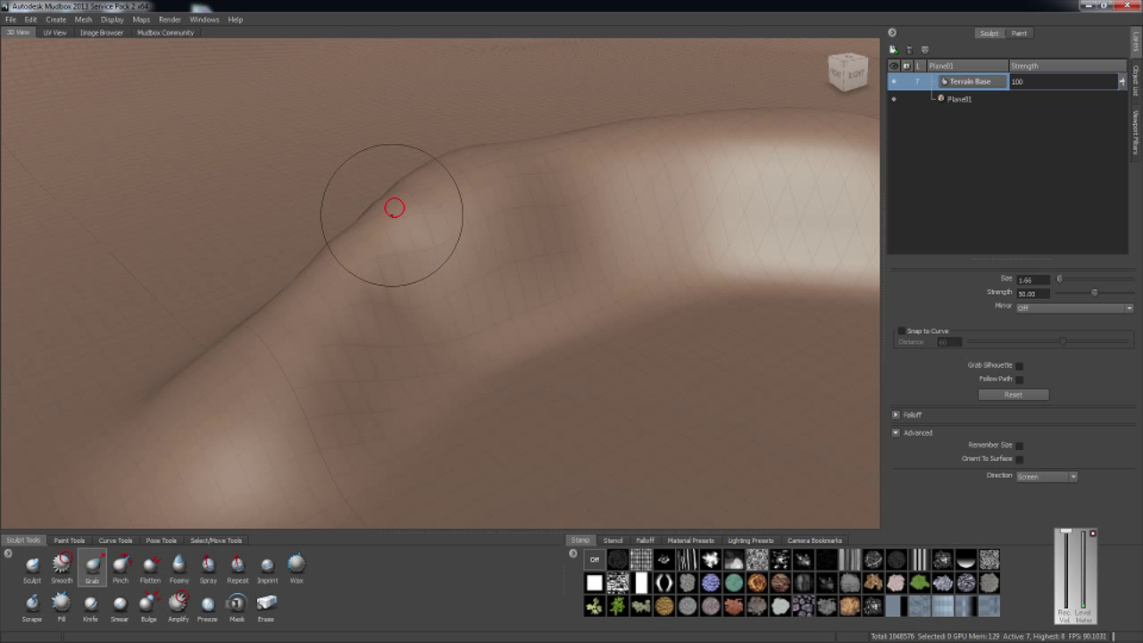
Step: Even out the curved ridge's crest from a low side view with the Grab brush at a size of about 1.45
click(832, 59)
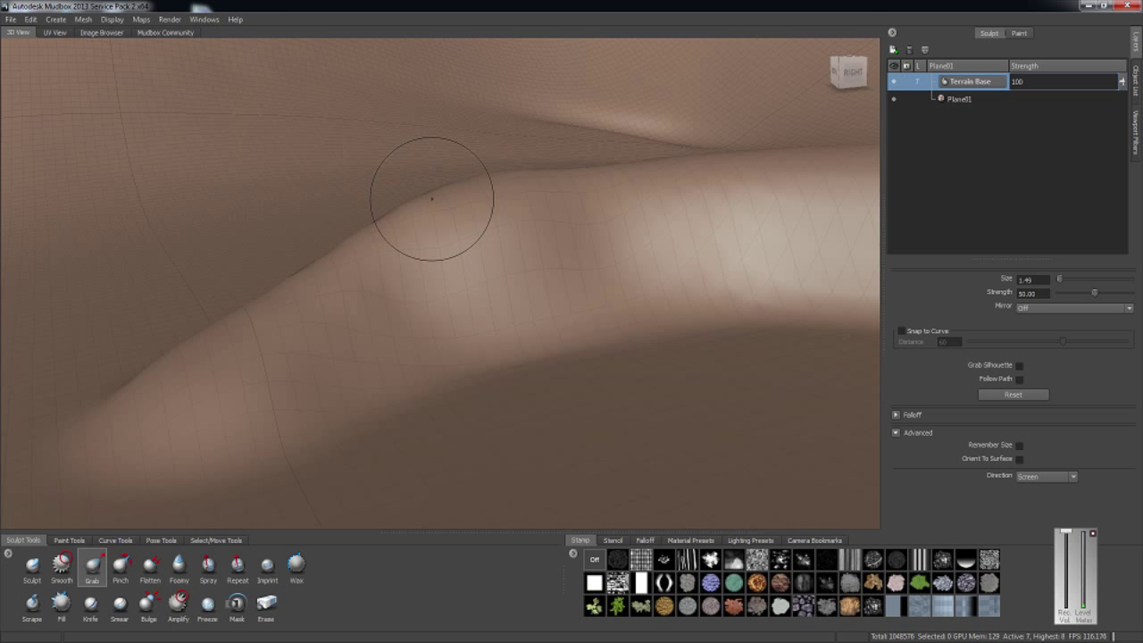
mouse_move(431, 198)
mouse_down()
mouse_move(536, 187)
mouse_move(526, 196)
mouse_up()
drag(431, 209, 412, 215)
Step: Smooth the curved ridge's face and crest with the Smooth brush at strength 1, enlarging the brush to size 2.65
alt+right_drag(640, 262, 628, 297)
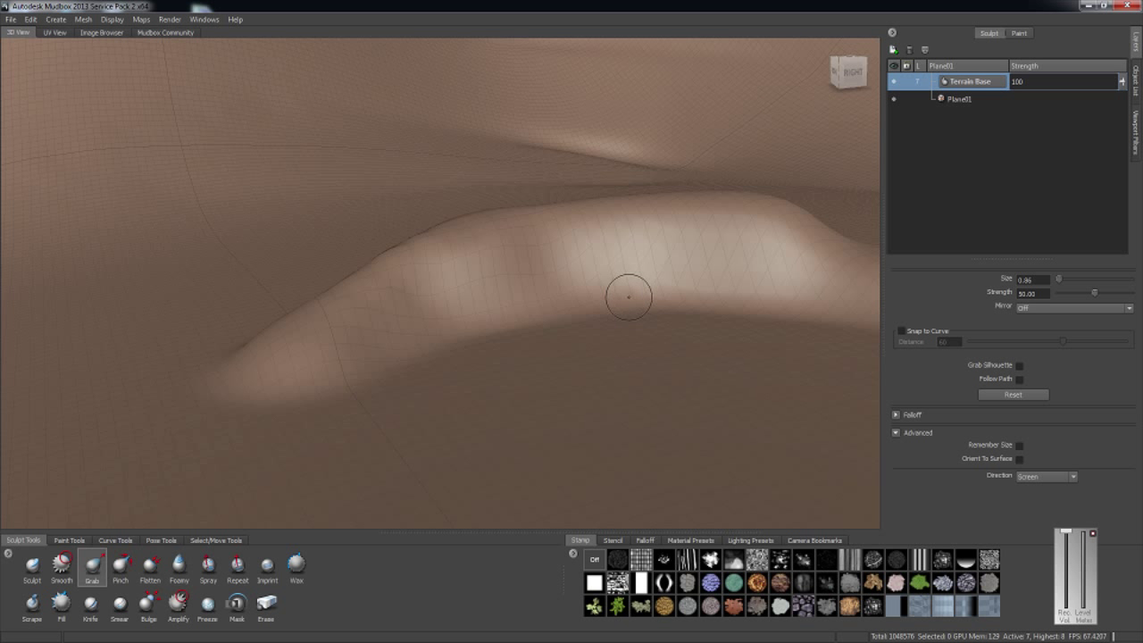
key(2)
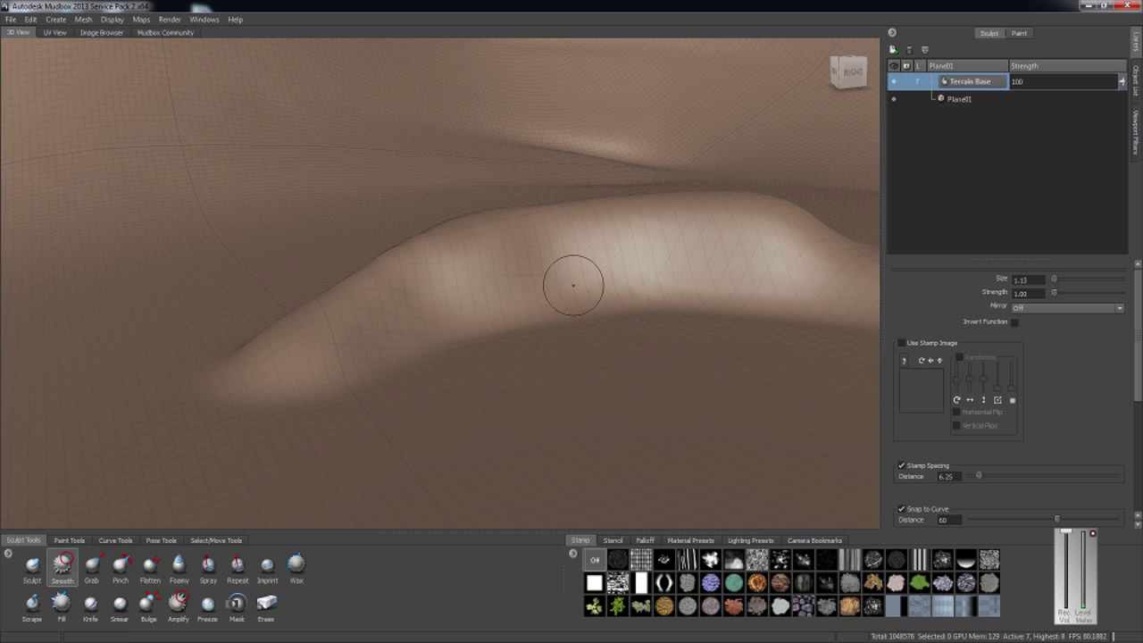
mouse_move(458, 282)
mouse_down()
mouse_move(390, 321)
mouse_move(467, 343)
mouse_up()
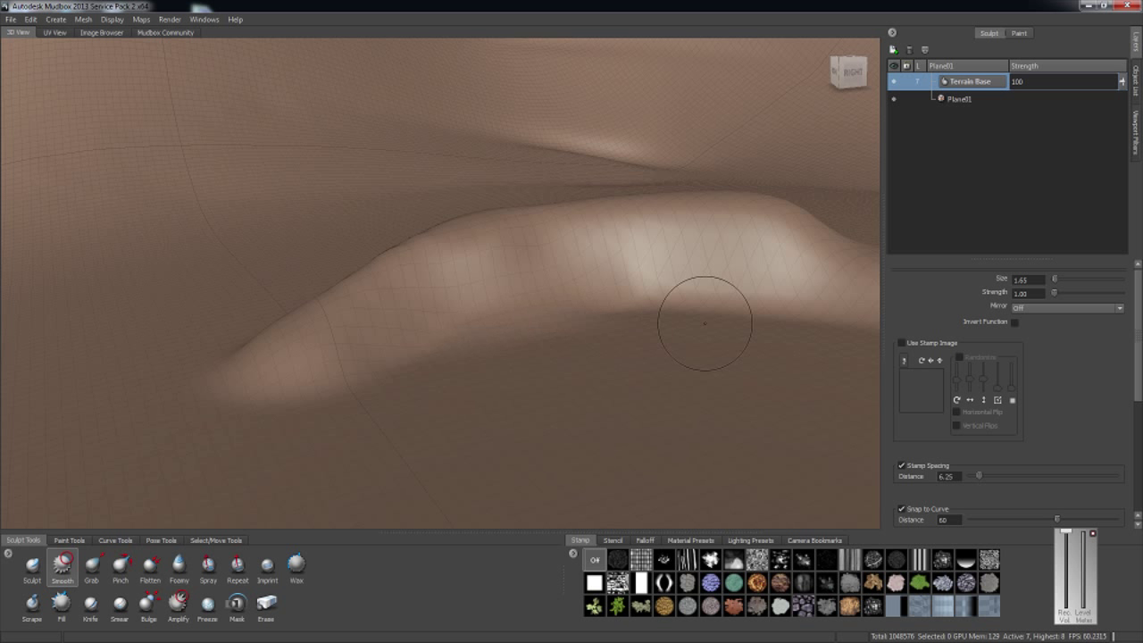
key(b)
mouse_move(751, 323)
mouse_down()
mouse_move(800, 319)
mouse_move(591, 316)
mouse_up()
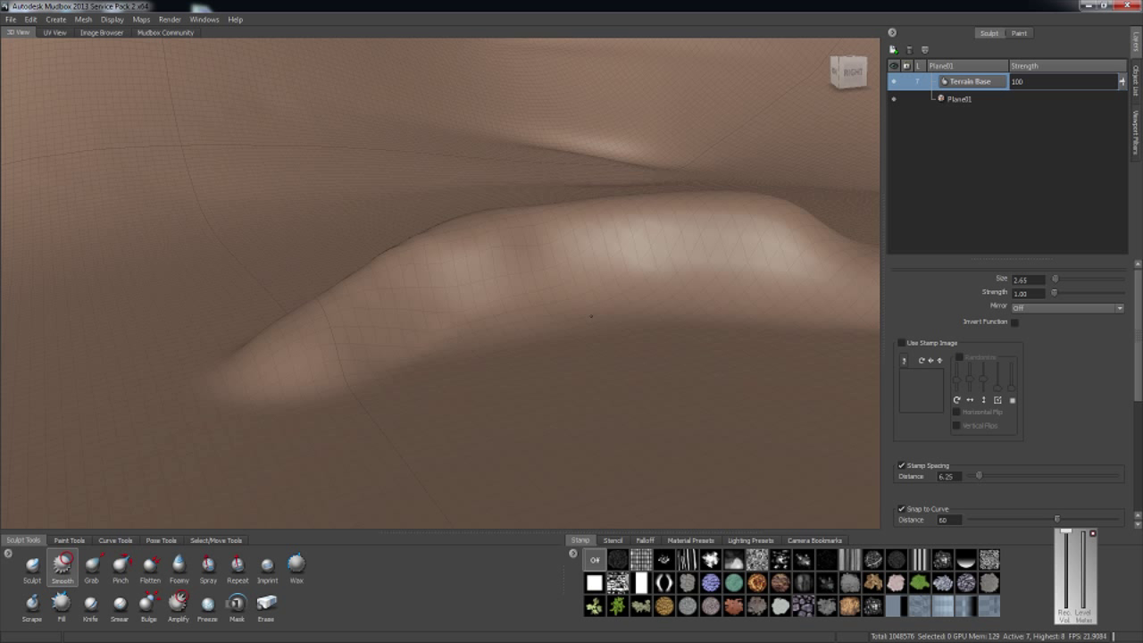
mouse_move(694, 325)
mouse_down()
mouse_move(625, 258)
mouse_move(449, 278)
mouse_up()
mouse_move(790, 257)
mouse_down()
mouse_move(561, 304)
mouse_move(516, 294)
mouse_up()
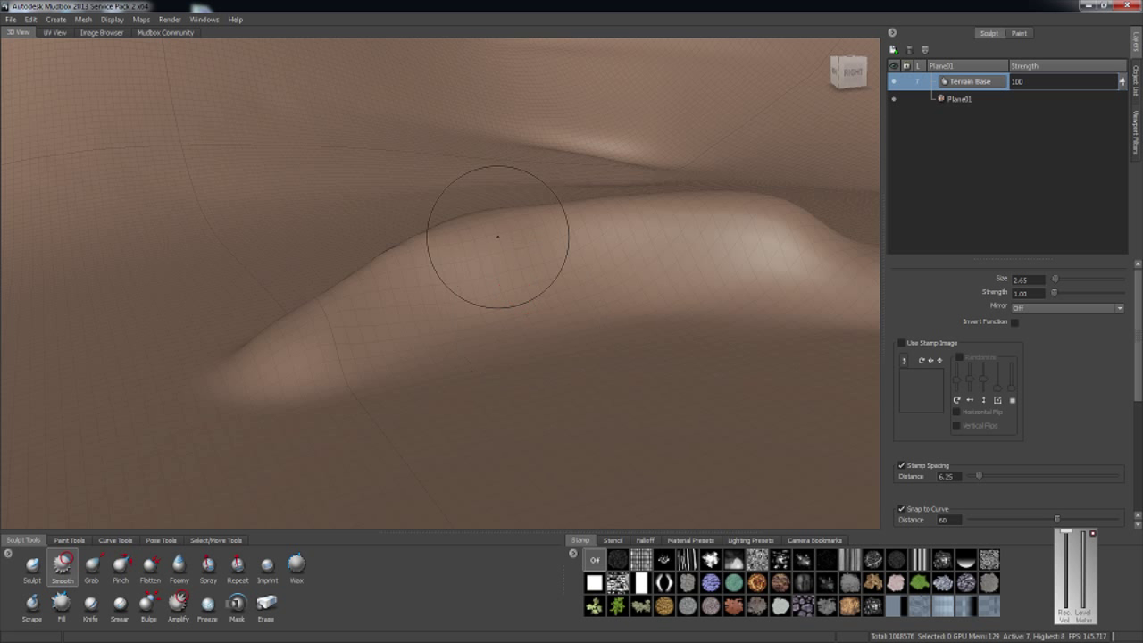
drag(498, 235, 277, 340)
drag(527, 208, 441, 229)
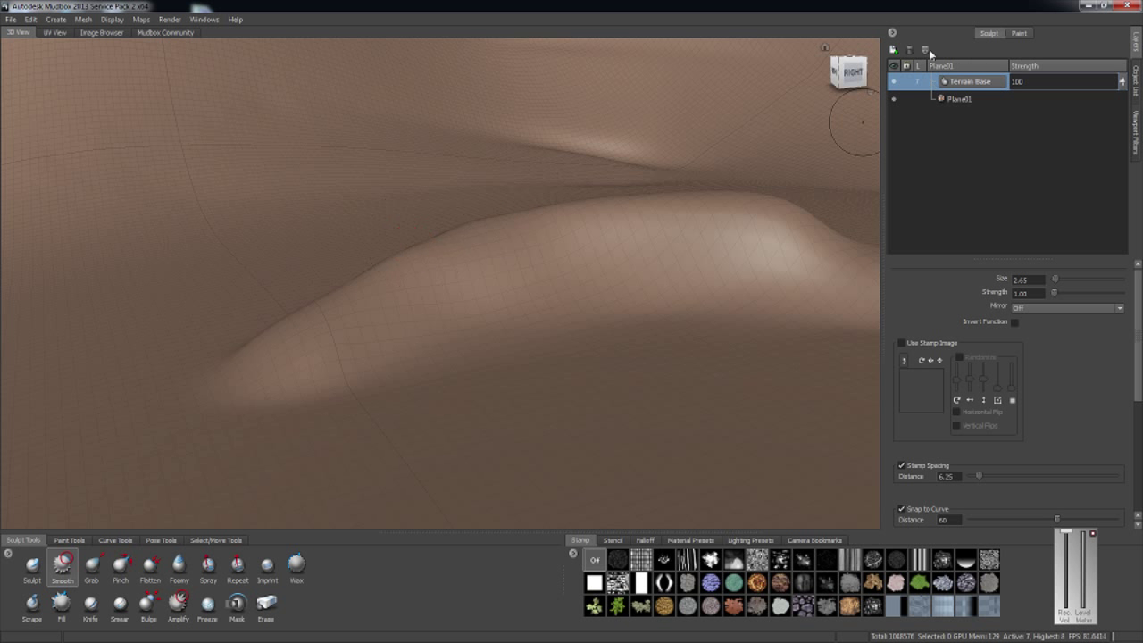
Step: Draw an arched curve on the flat ground in front of the ridge with Create Curve, using a Steady Stroke distance of 10
drag(846, 74, 844, 107)
alt+right_drag(726, 242, 523, 413)
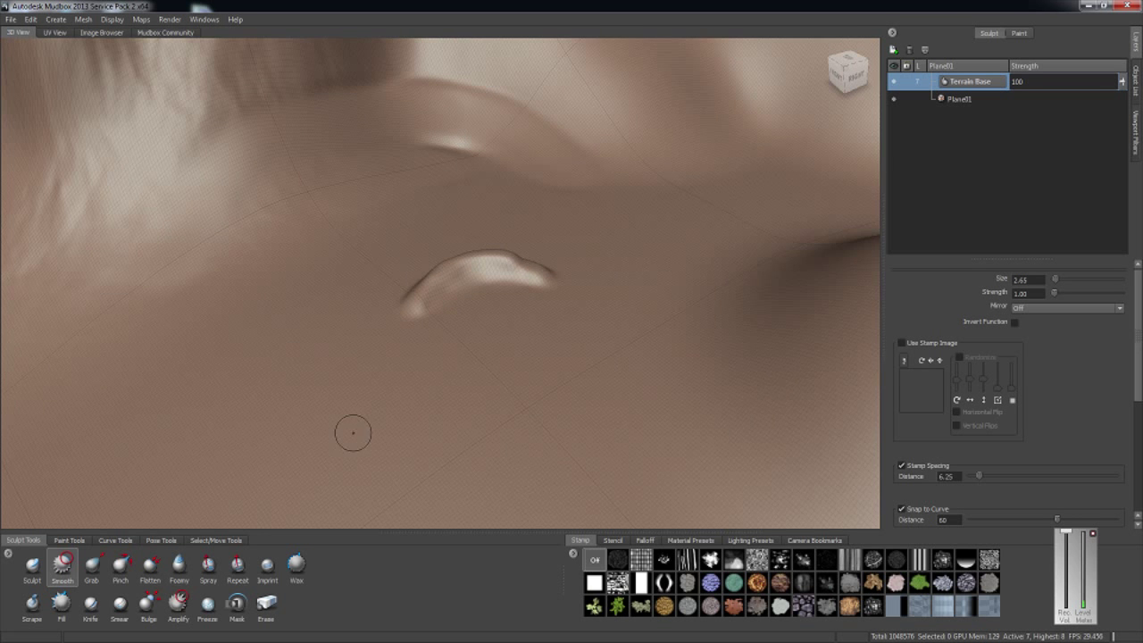
alt+drag(423, 411, 421, 386)
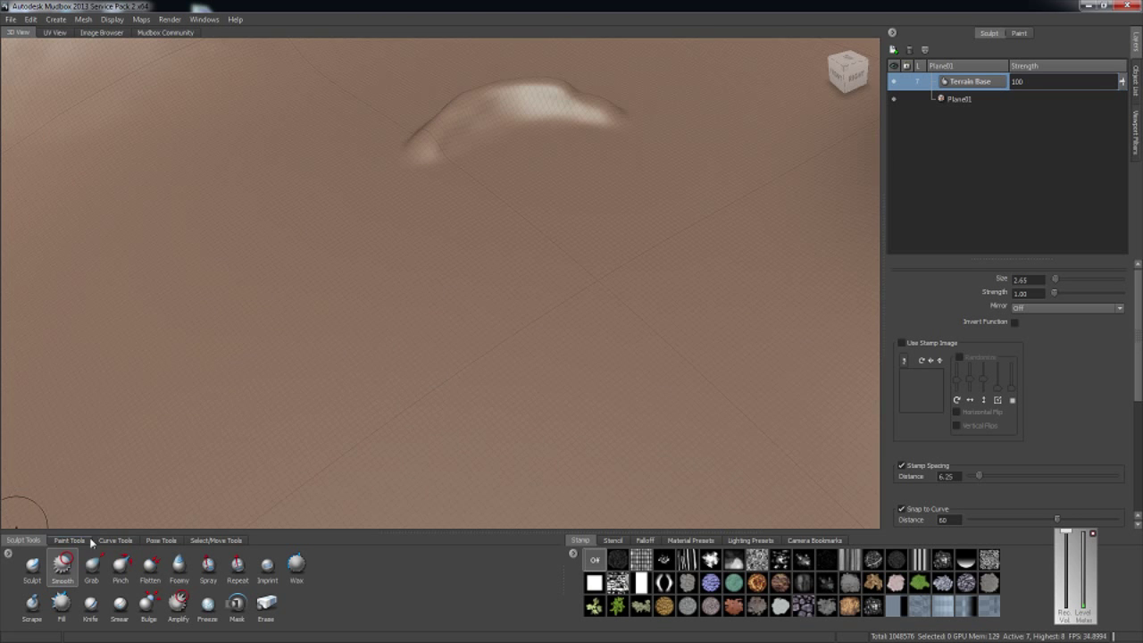
click(112, 540)
click(39, 561)
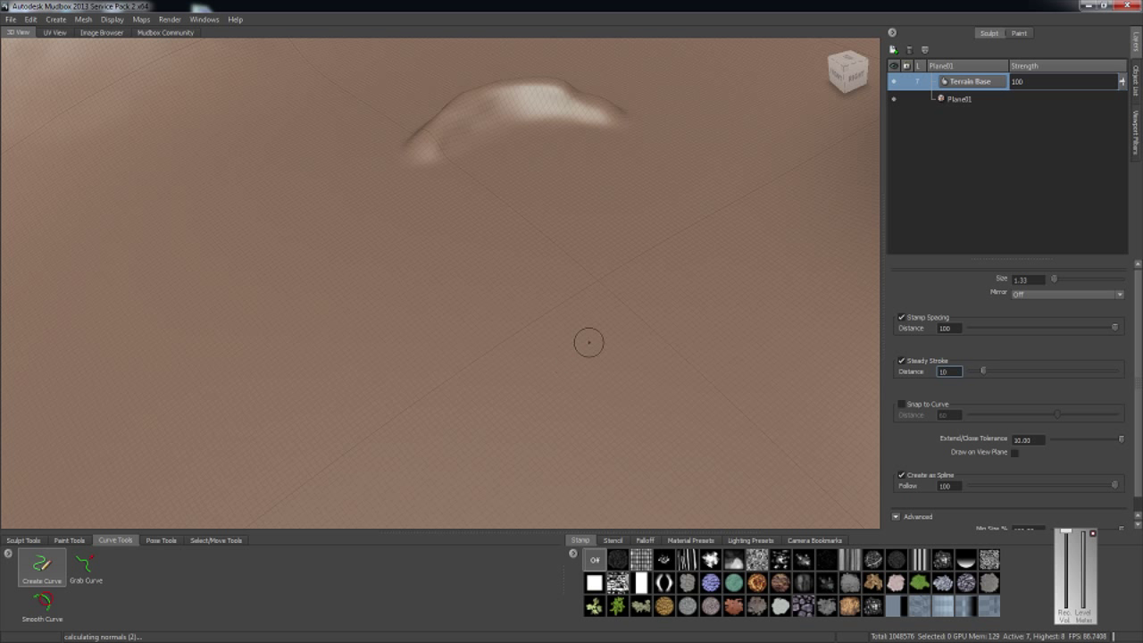
mouse_move(539, 274)
mouse_down()
mouse_move(614, 308)
mouse_move(604, 303)
mouse_up()
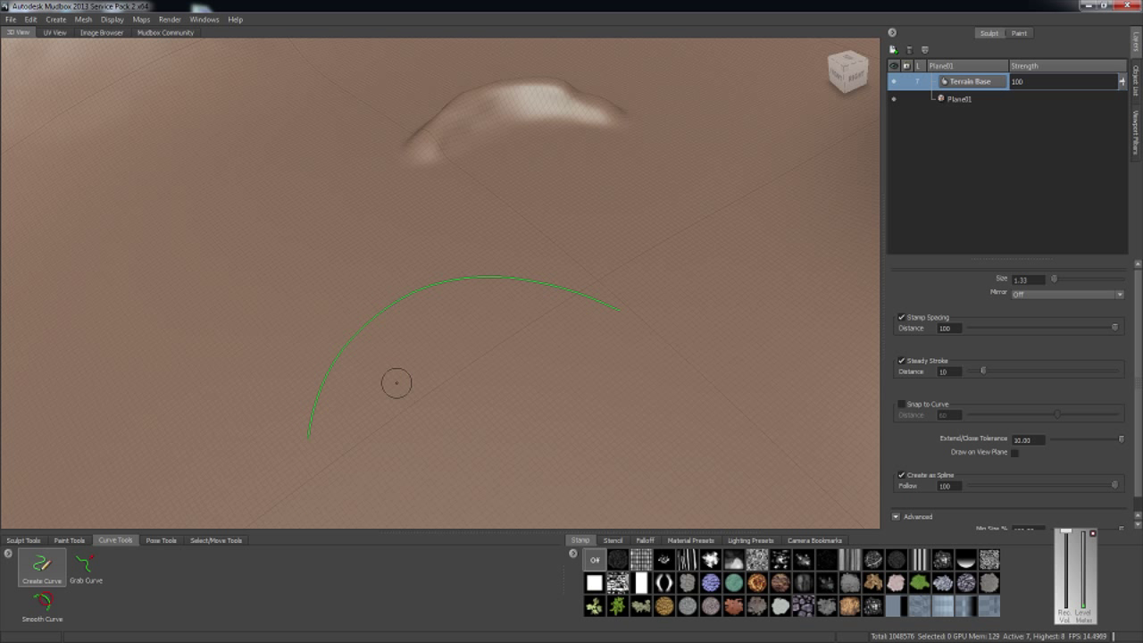
Step: Sculpt a raised ridge along the drawn curve with the Sculpt brush at size 3.60 and strength 2, building up its middle with extra strokes
click(25, 540)
click(33, 565)
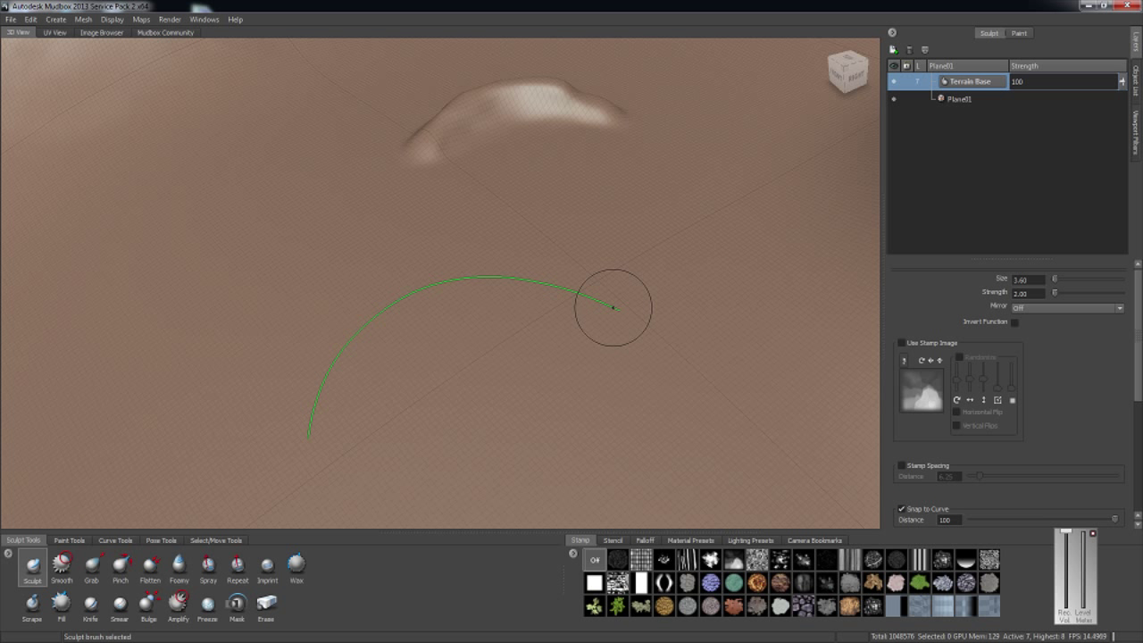
mouse_move(612, 308)
mouse_down()
mouse_move(566, 316)
mouse_move(536, 284)
mouse_move(473, 276)
mouse_move(412, 292)
mouse_move(341, 346)
mouse_move(306, 437)
mouse_up()
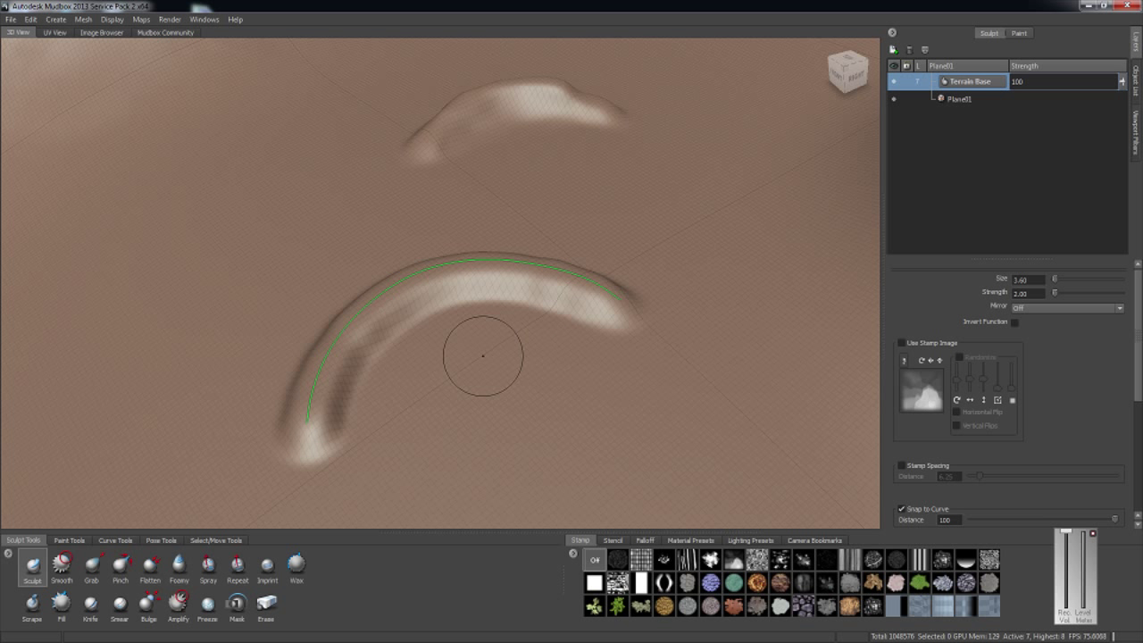
mouse_move(549, 263)
mouse_down()
mouse_move(419, 268)
mouse_move(341, 335)
mouse_up()
drag(470, 242, 399, 269)
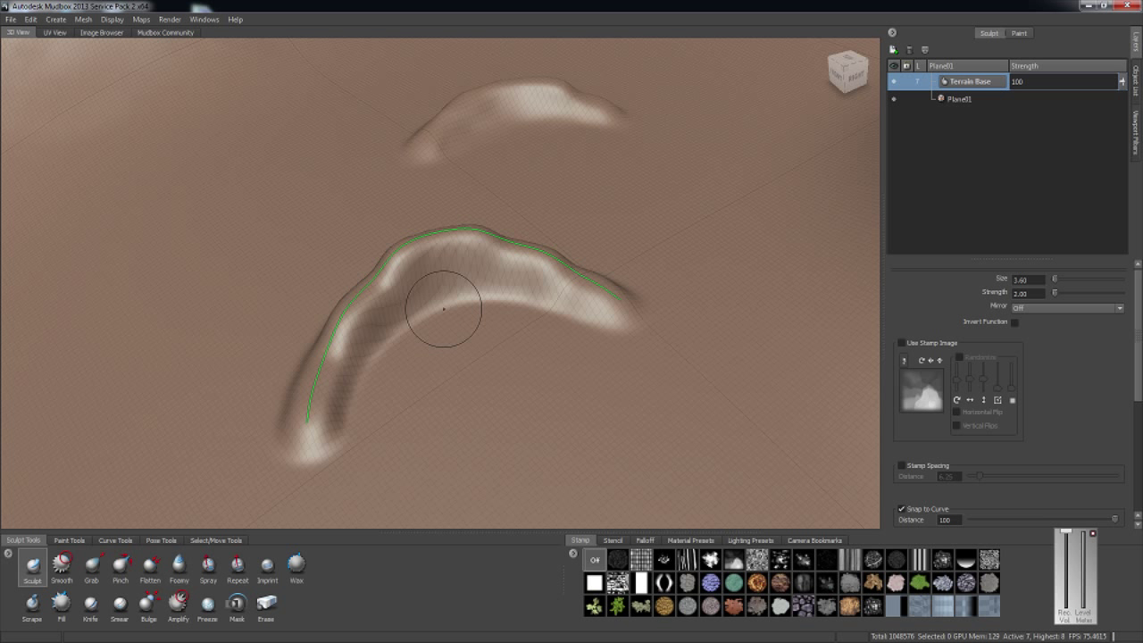
Step: Delete the guide curve from the scene's objects
click(1136, 70)
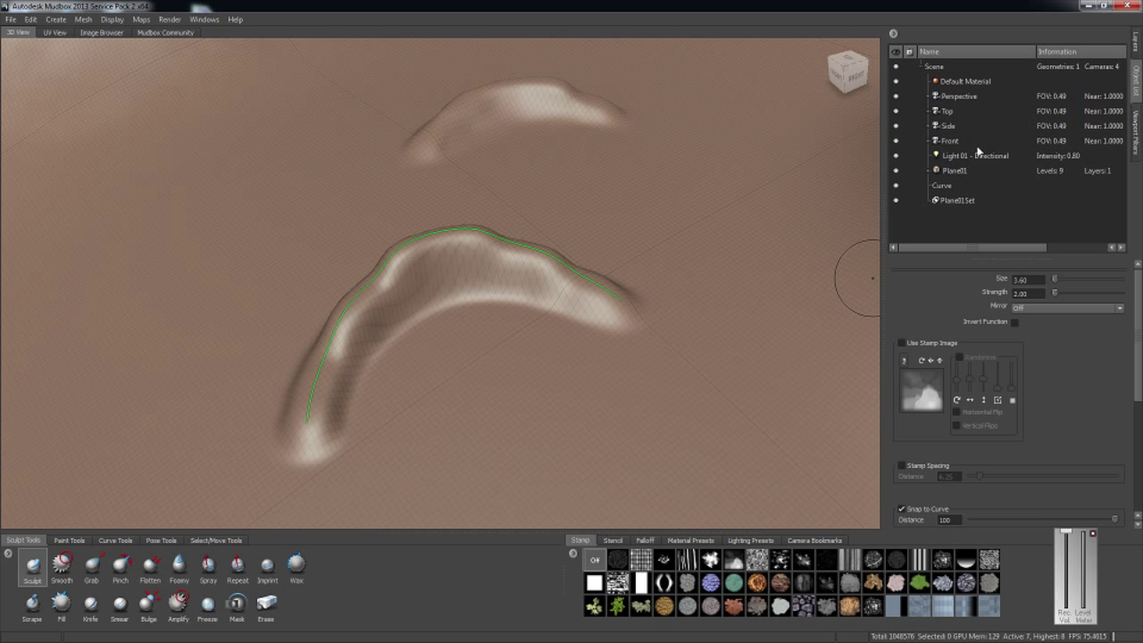
click(955, 170)
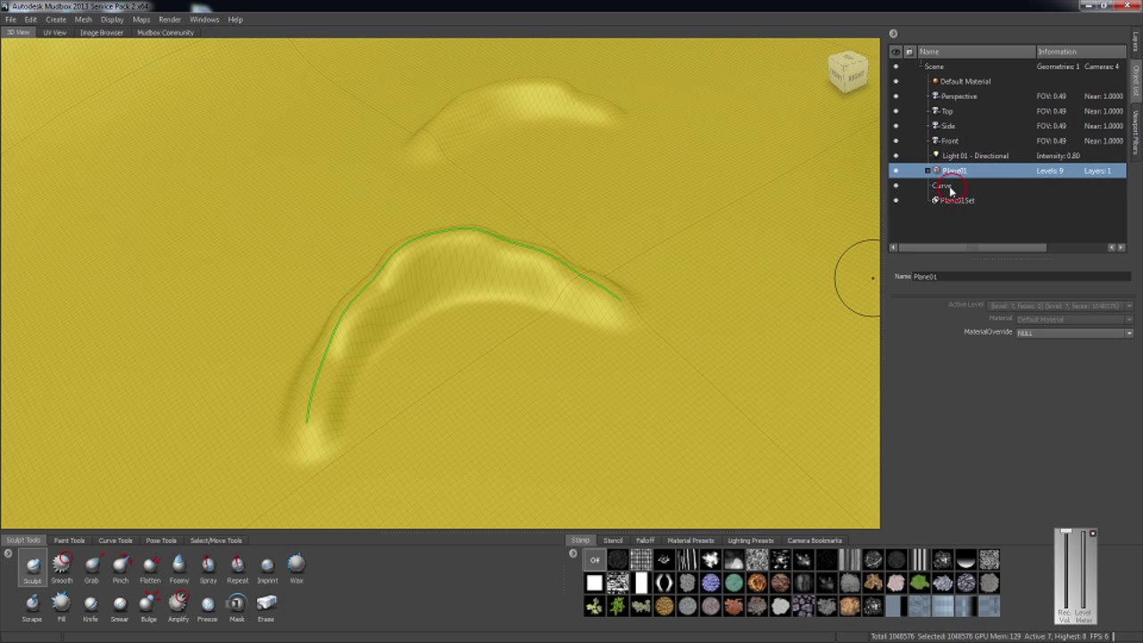
click(950, 190)
right_click(948, 188)
click(983, 243)
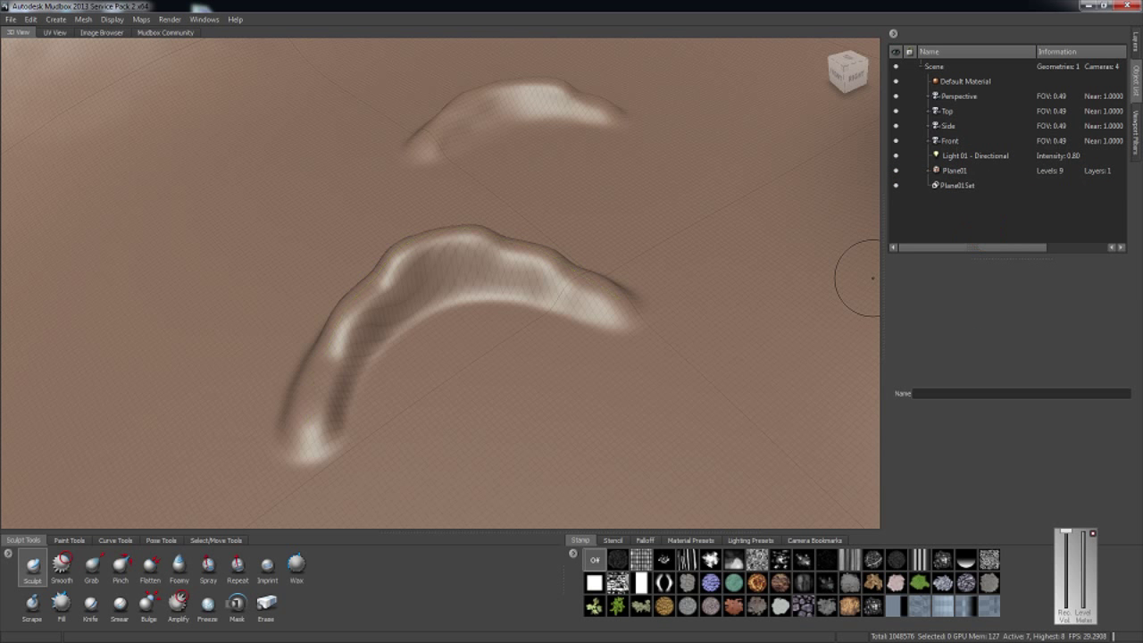
Step: Smooth the lumps along the new ridge's crest and inner face with the Smooth brush at size 5.17 and strength 1
scroll(454, 298, up, 3)
scroll(800, 96, down, 2)
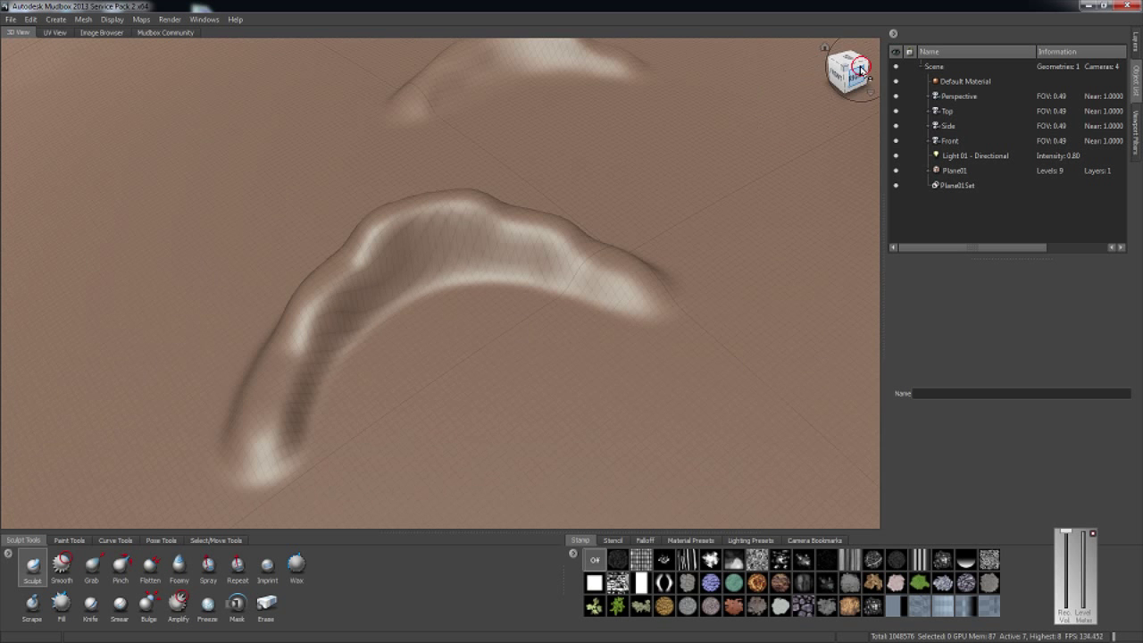
click(860, 70)
click(61, 564)
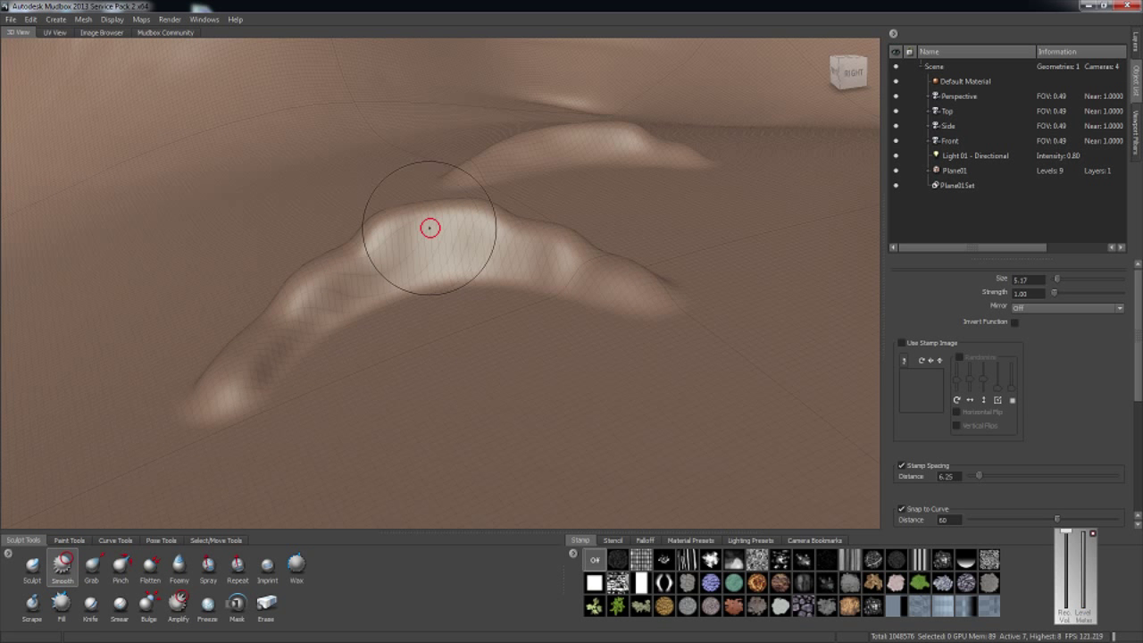
mouse_move(429, 228)
mouse_down()
mouse_move(367, 231)
mouse_move(446, 223)
mouse_move(382, 229)
mouse_move(307, 287)
mouse_up()
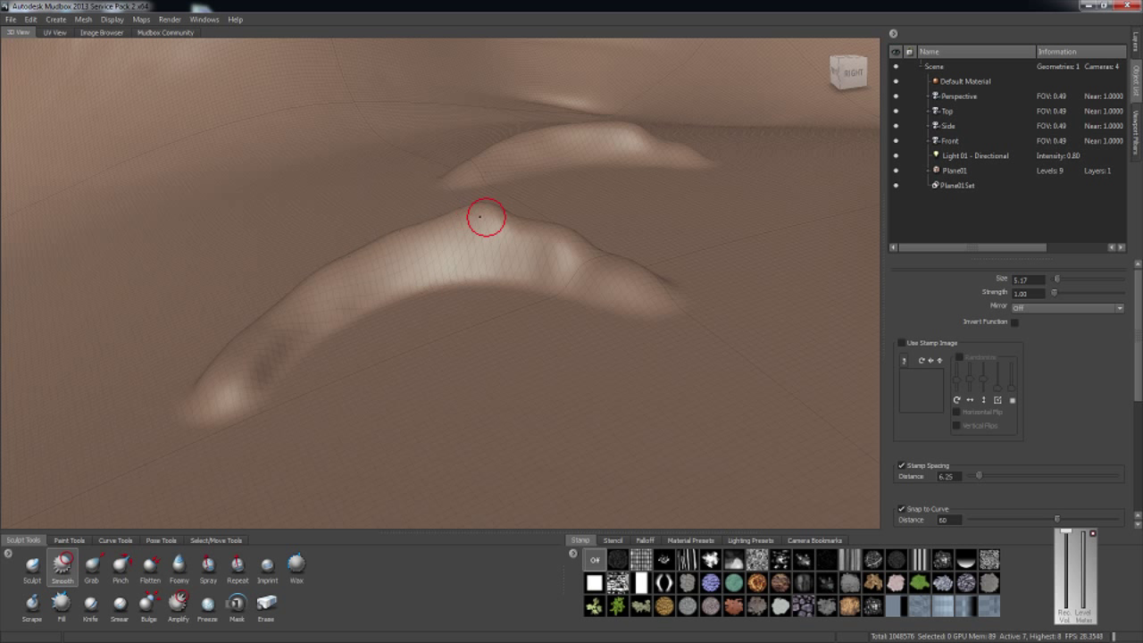
drag(485, 217, 451, 228)
drag(548, 226, 576, 238)
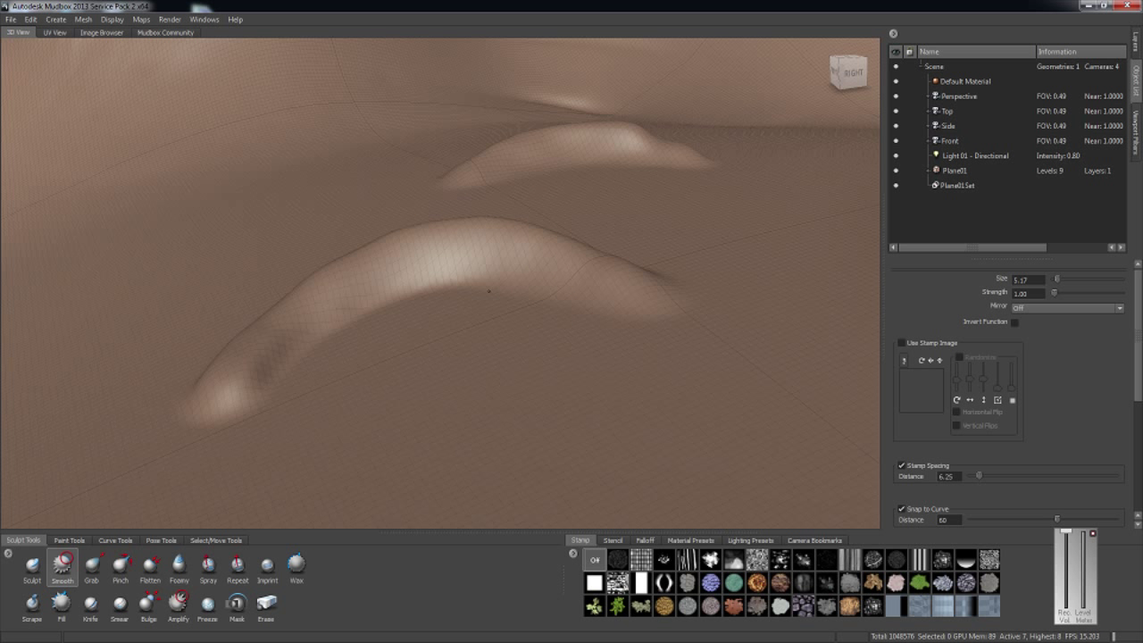
drag(488, 291, 398, 310)
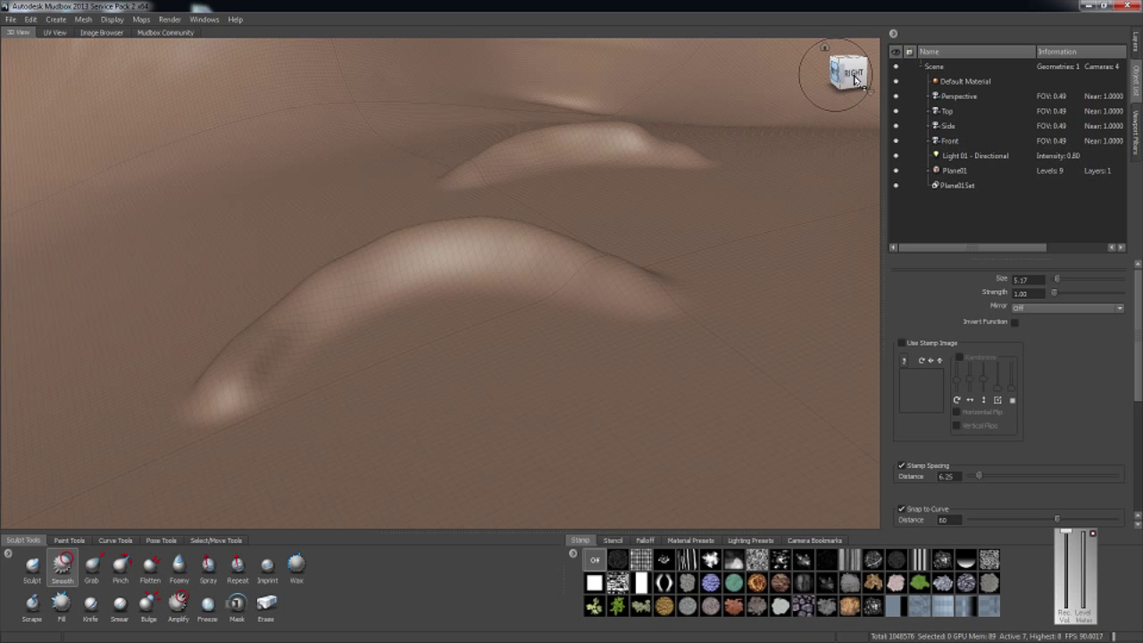
Step: Examine the smoothed ridge's shape from a low front angle, from above and from the right side
mouse_move(838, 73)
mouse_down()
mouse_move(844, 116)
mouse_move(862, 102)
mouse_move(870, 53)
mouse_move(836, 78)
mouse_up()
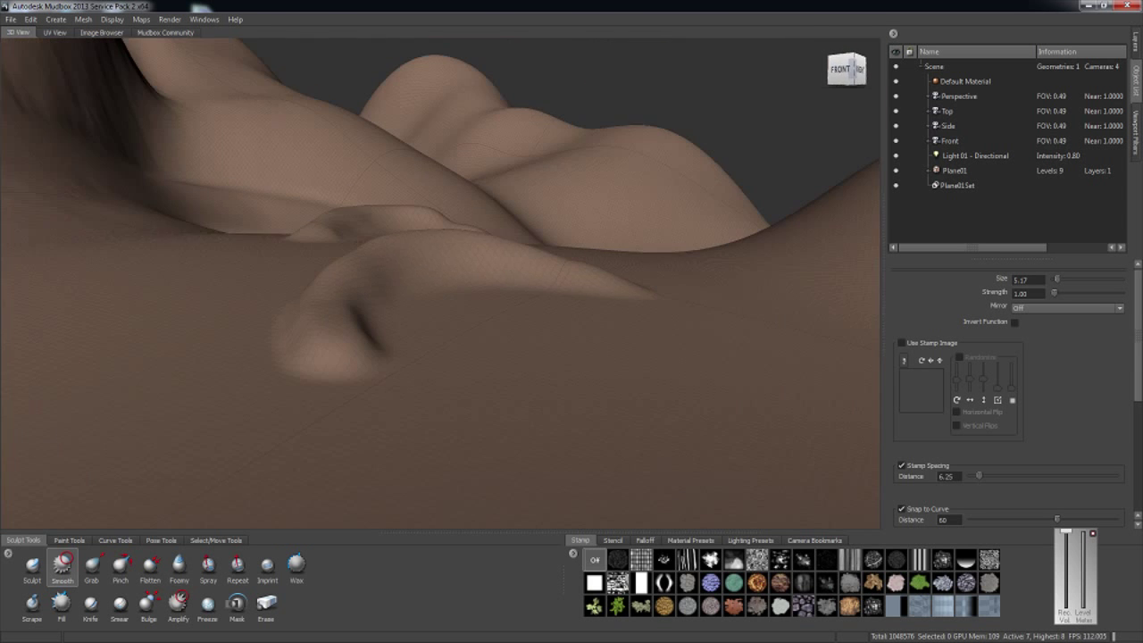
scroll(378, 303, up, 3)
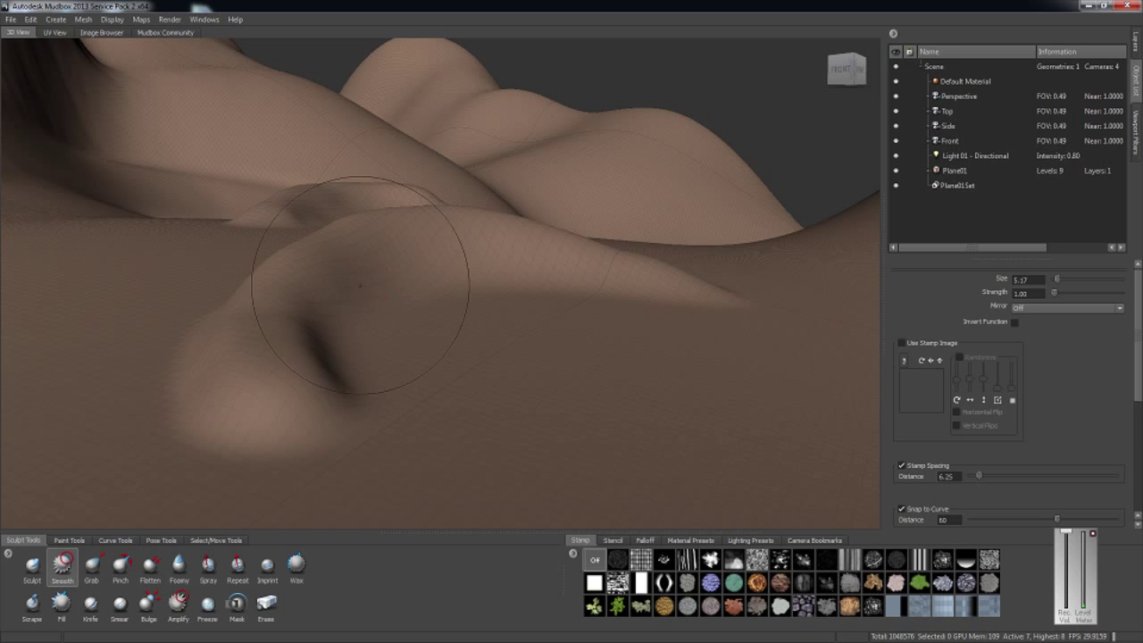
click(844, 68)
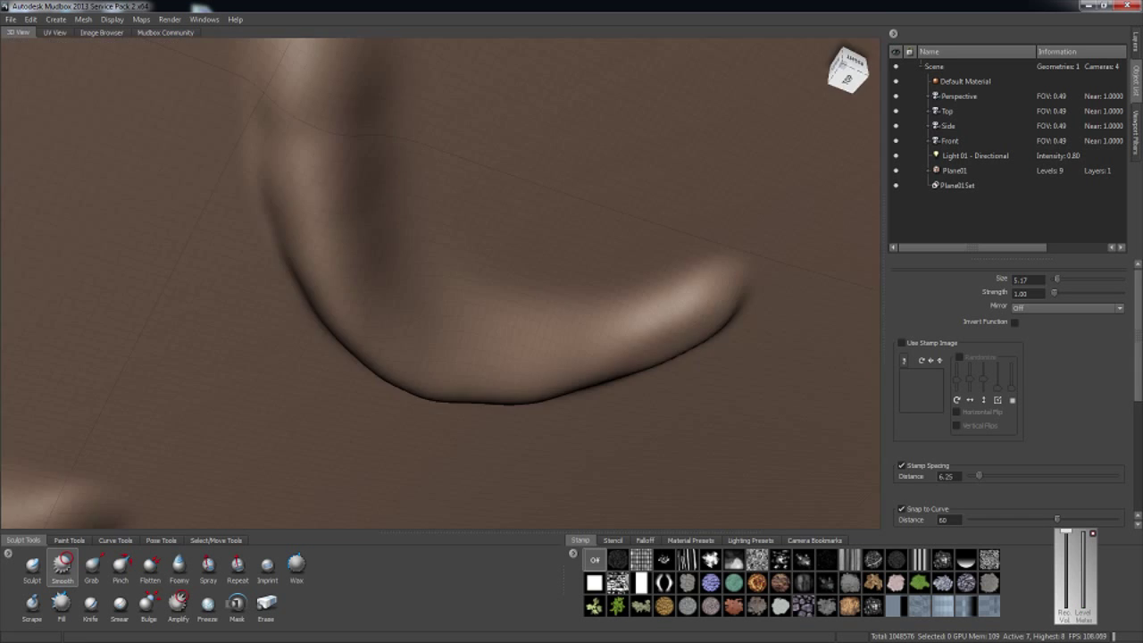
click(846, 73)
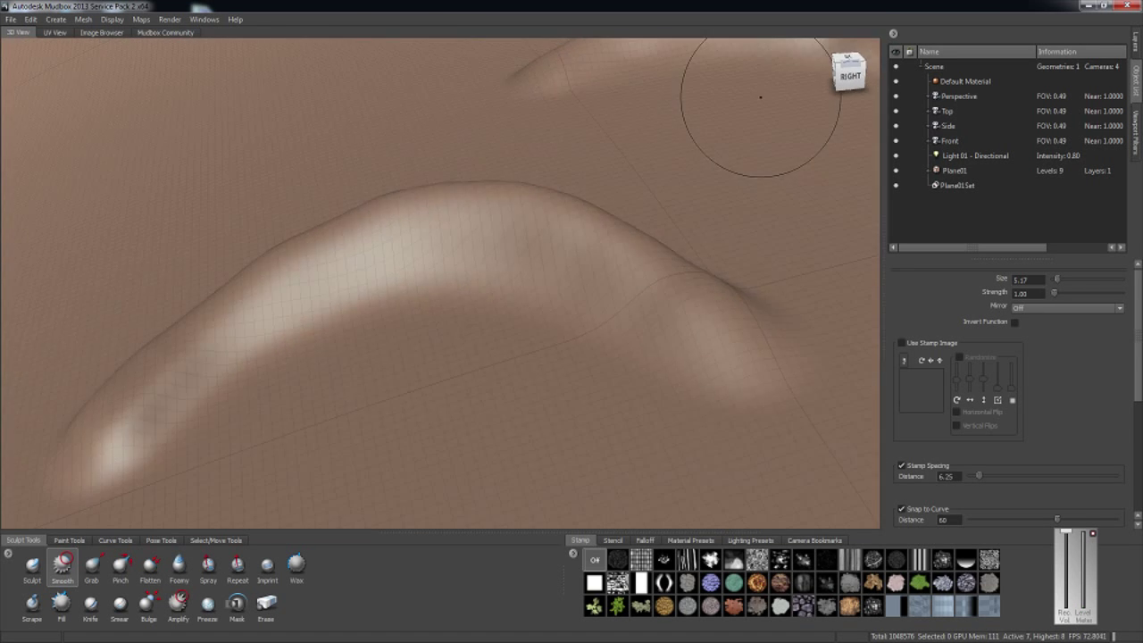
drag(761, 98, 773, 76)
scroll(289, 219, up, 3)
scroll(317, 239, down, 1)
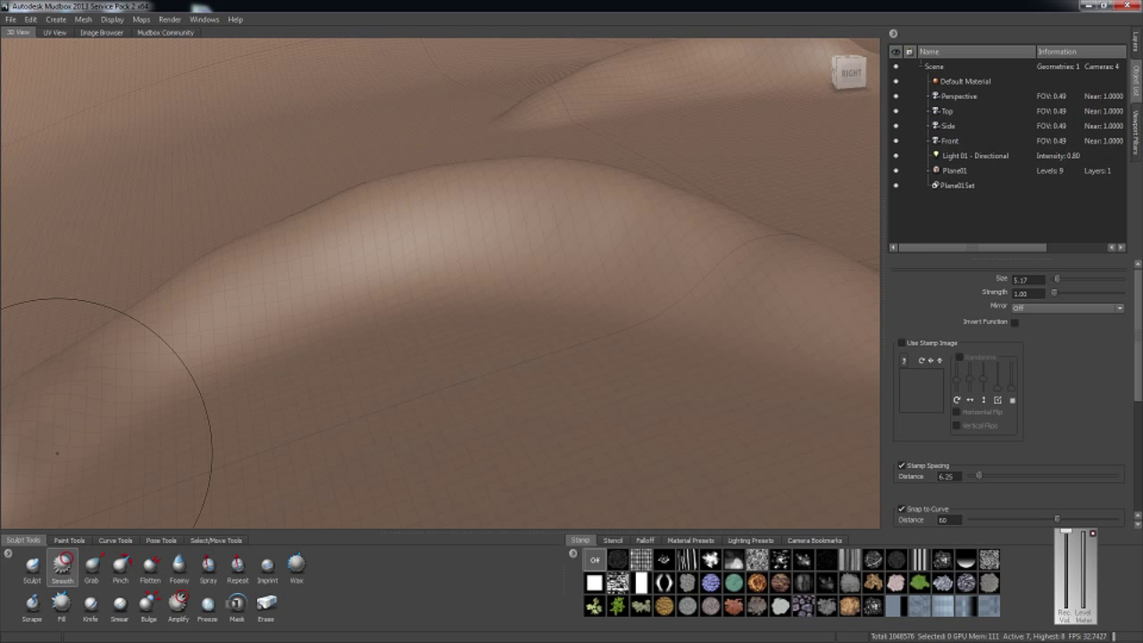
Step: Reshape the ridge's crest and pull its tapered near end outward along the ground with the Grab brush at size 2.02
click(92, 564)
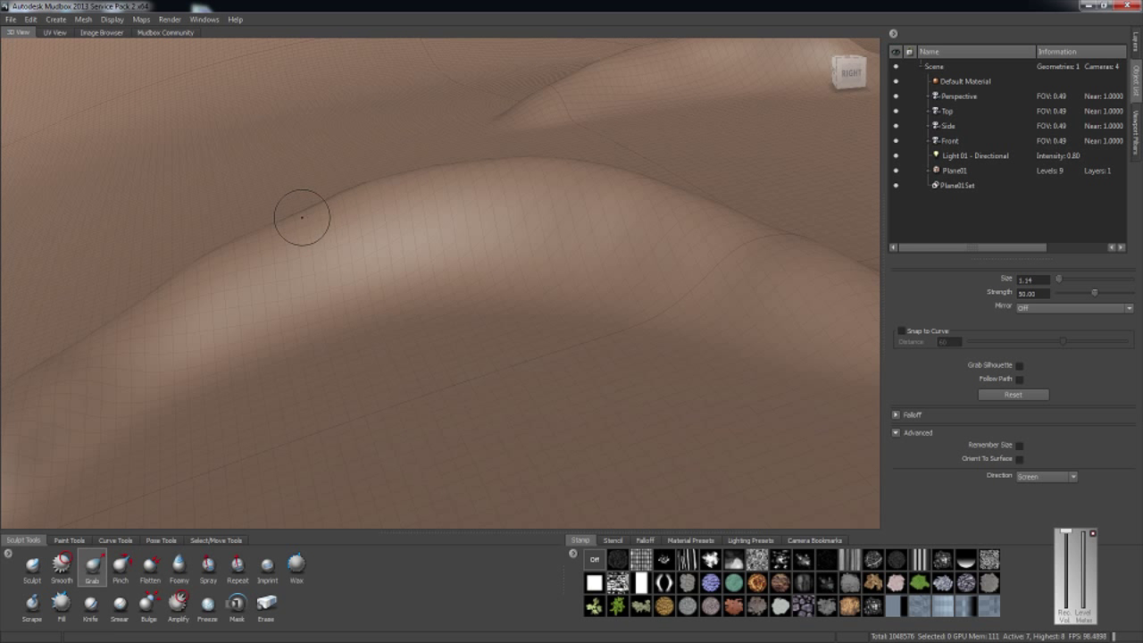
mouse_move(303, 220)
mouse_down()
mouse_move(315, 219)
mouse_move(283, 227)
mouse_up()
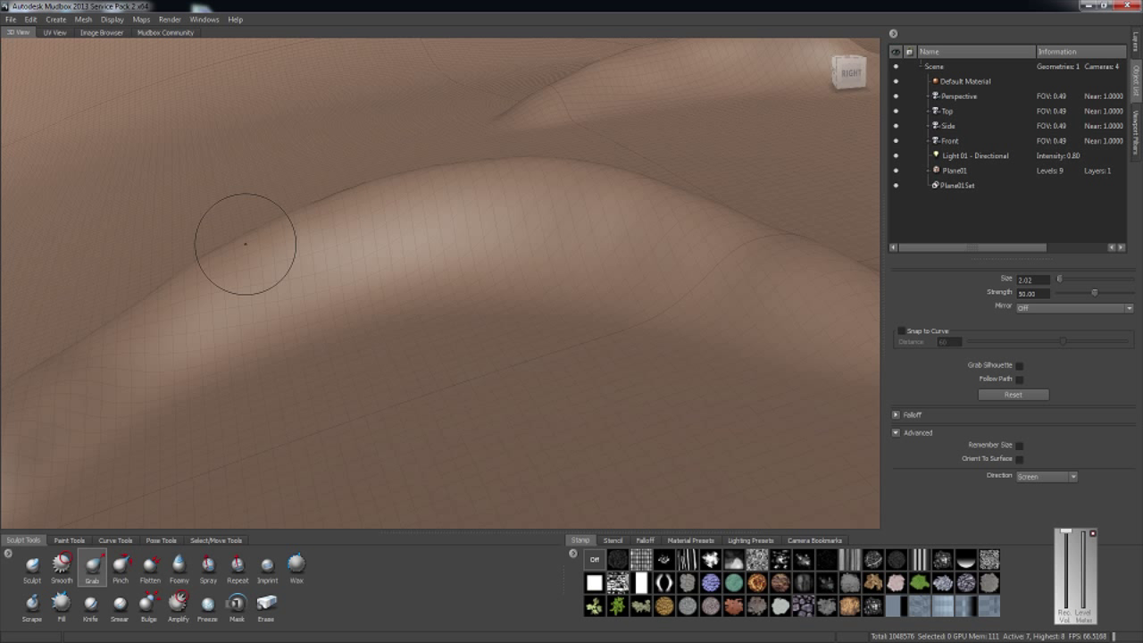
alt+middle_drag(157, 330, 447, 259)
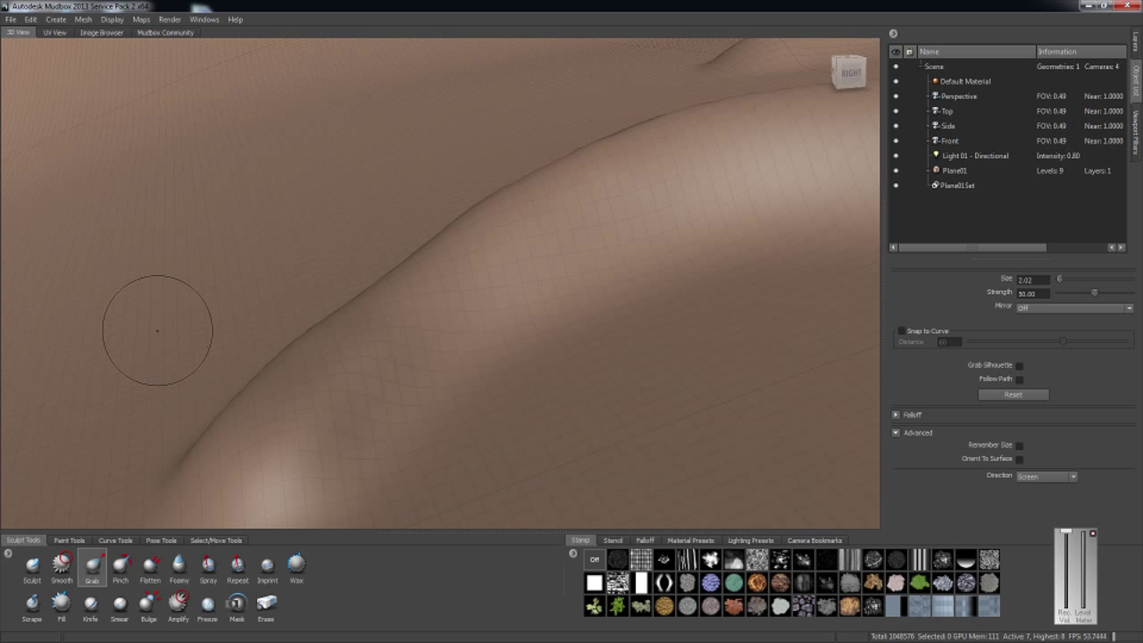
scroll(719, 149, down, 2)
click(848, 74)
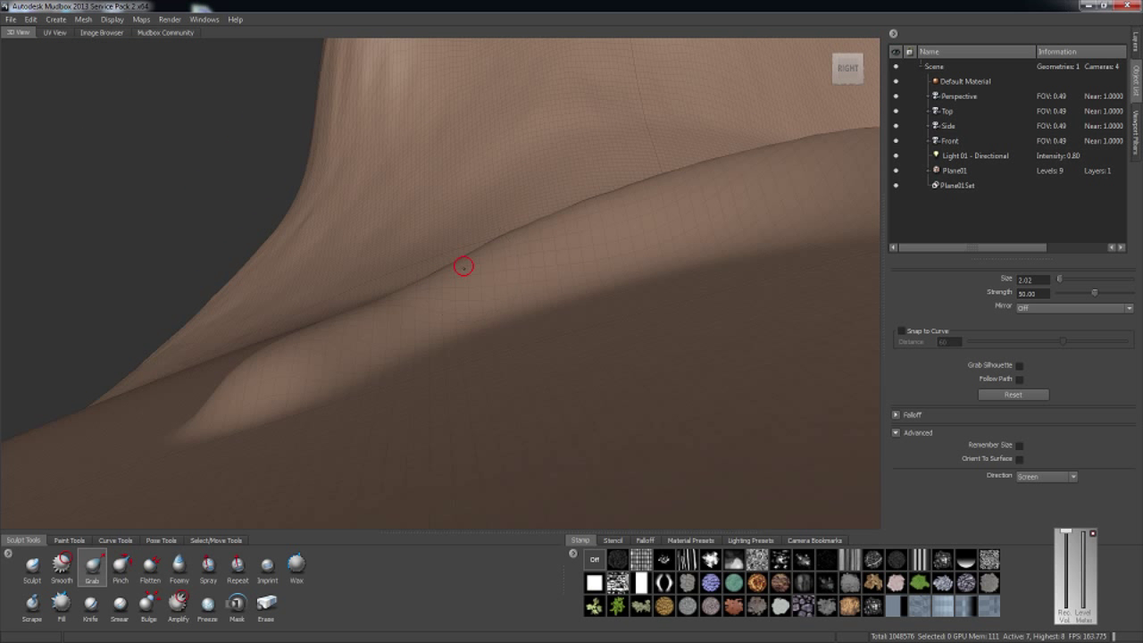
drag(427, 285, 381, 303)
drag(273, 364, 290, 354)
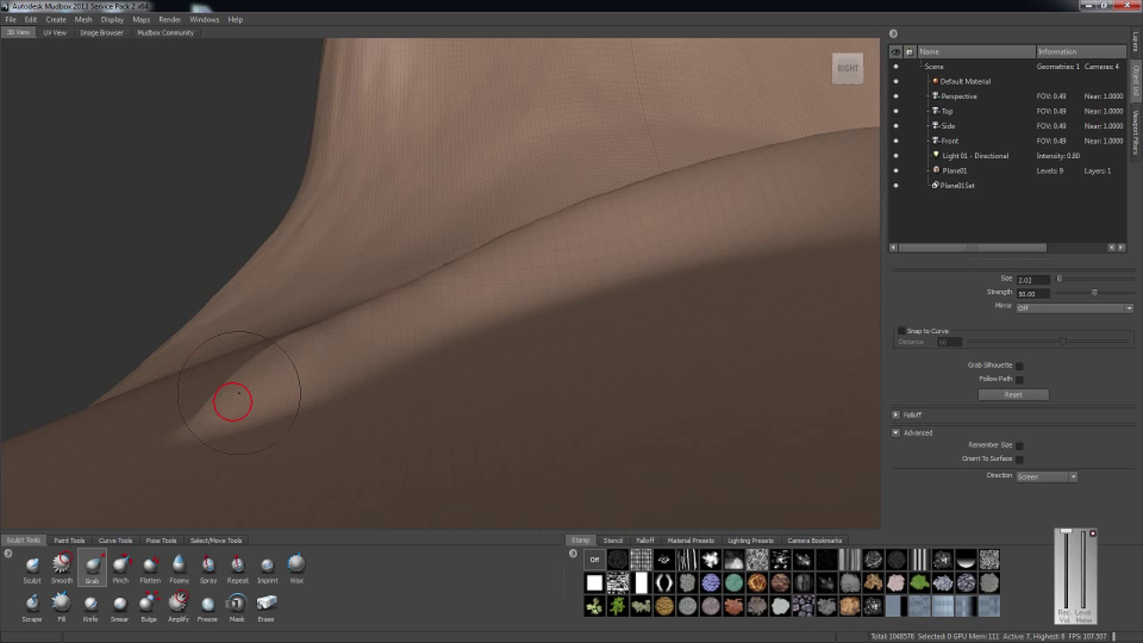
drag(207, 420, 214, 412)
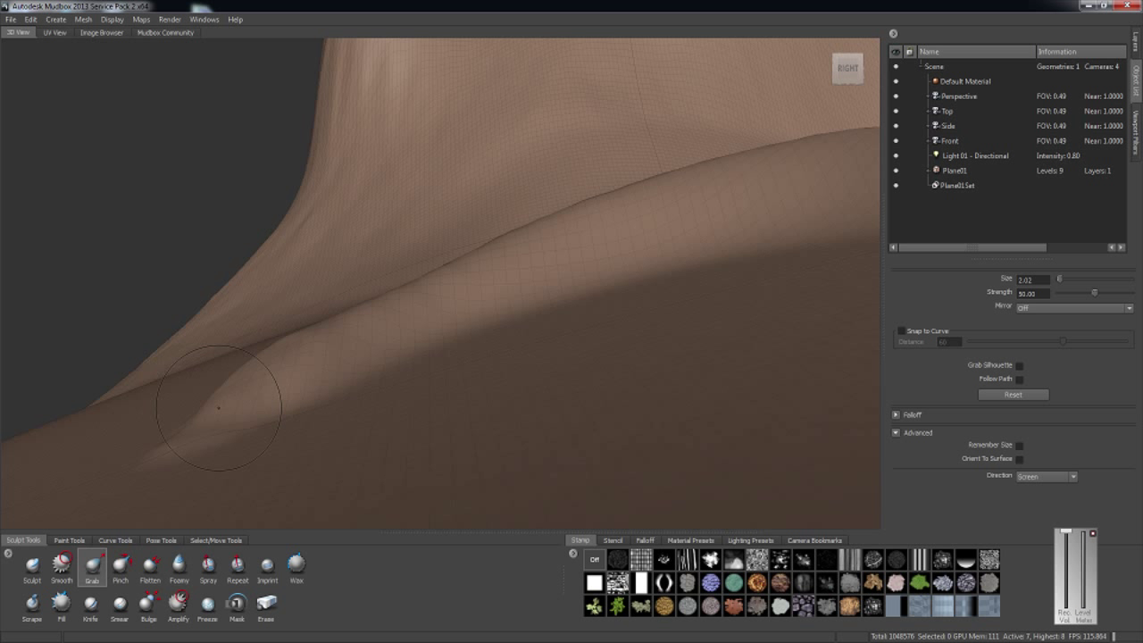
Step: Freeze two strips of ground in front of the larger ridge and most of its crest with the Freeze brush at size 4.33
click(848, 72)
alt+drag(678, 116, 575, 269)
scroll(705, 192, down, 6)
scroll(575, 269, down, 3)
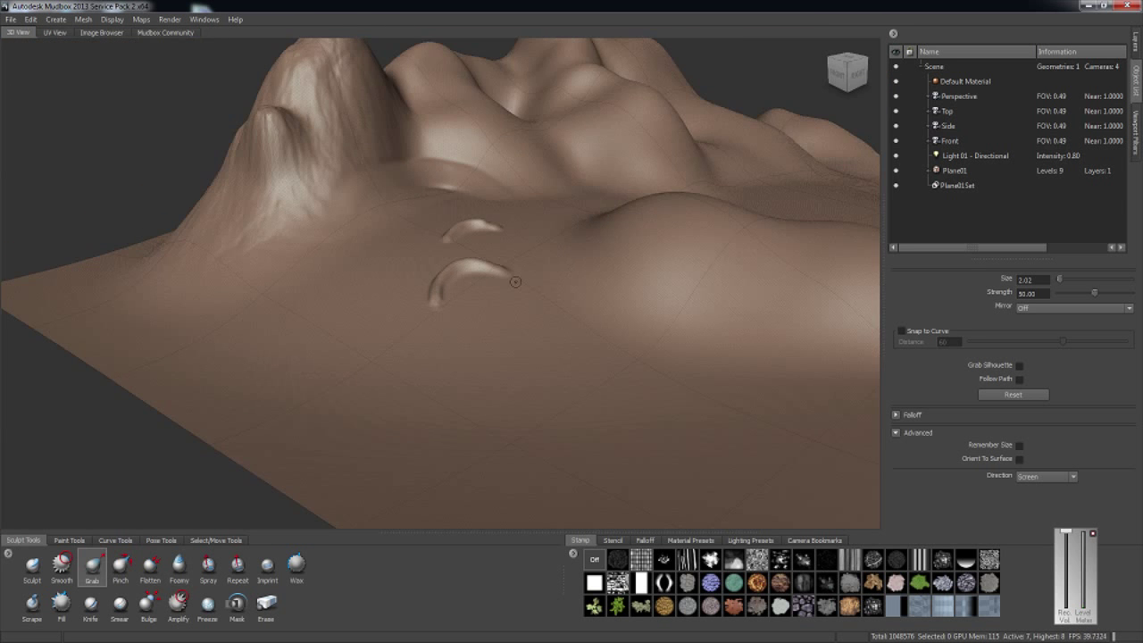
scroll(515, 282, up, 5)
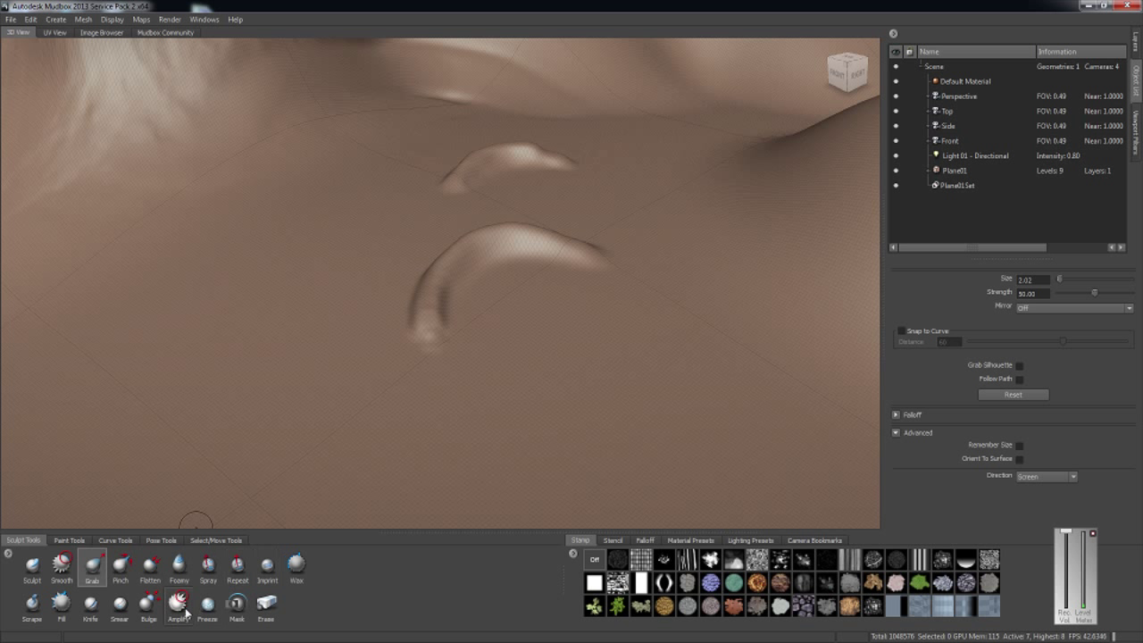
click(208, 605)
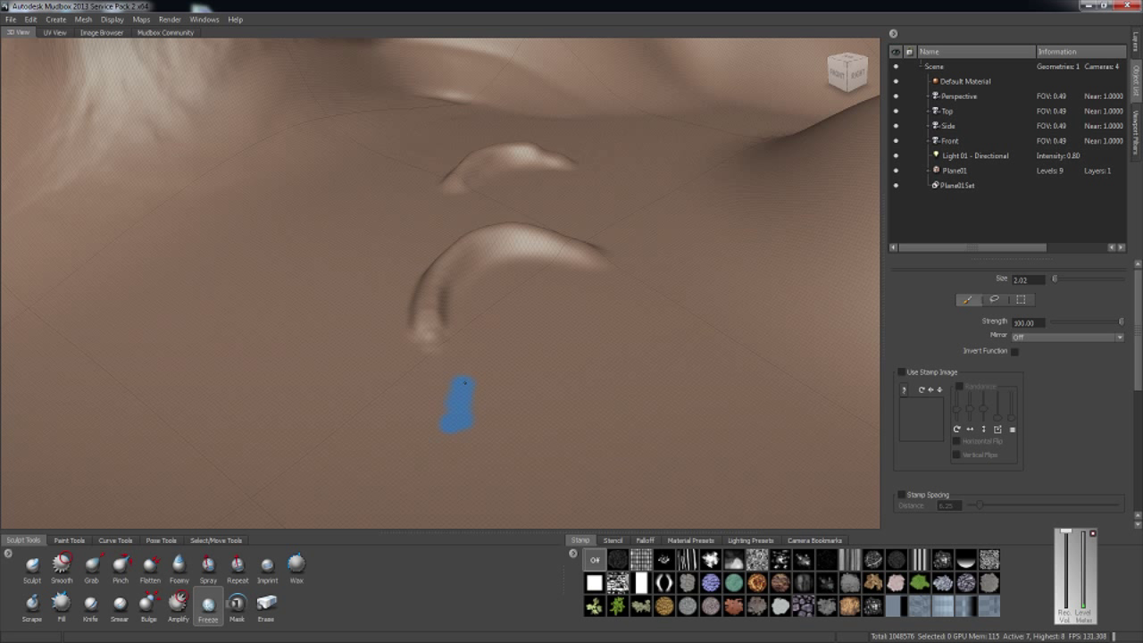
mouse_move(449, 375)
mouse_down()
mouse_move(438, 423)
mouse_move(449, 353)
mouse_up()
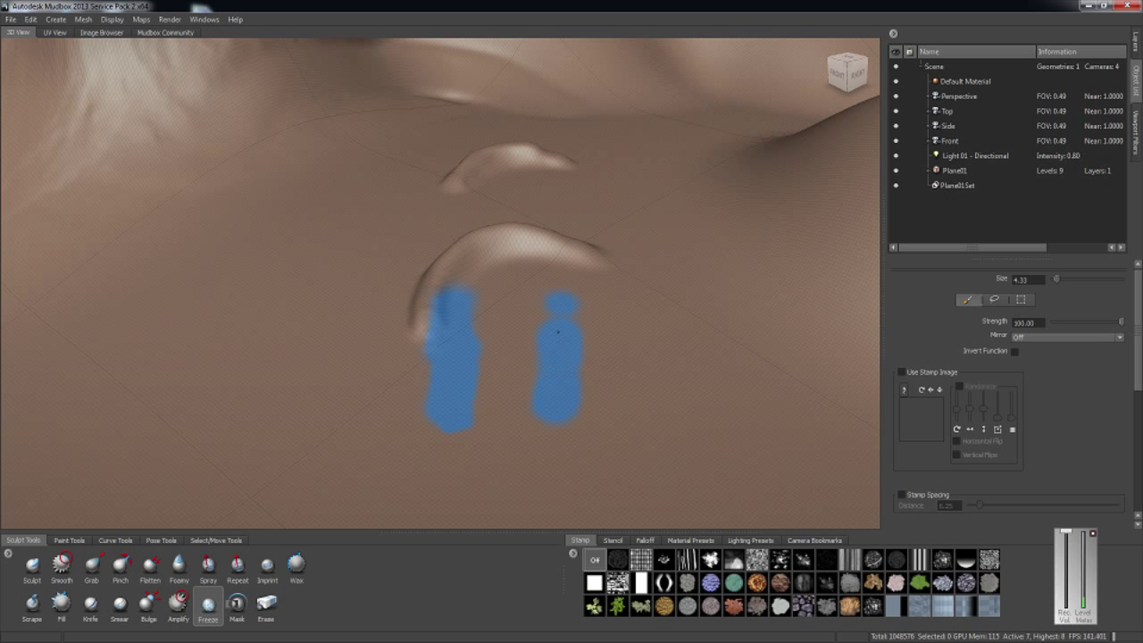
drag(458, 281, 526, 226)
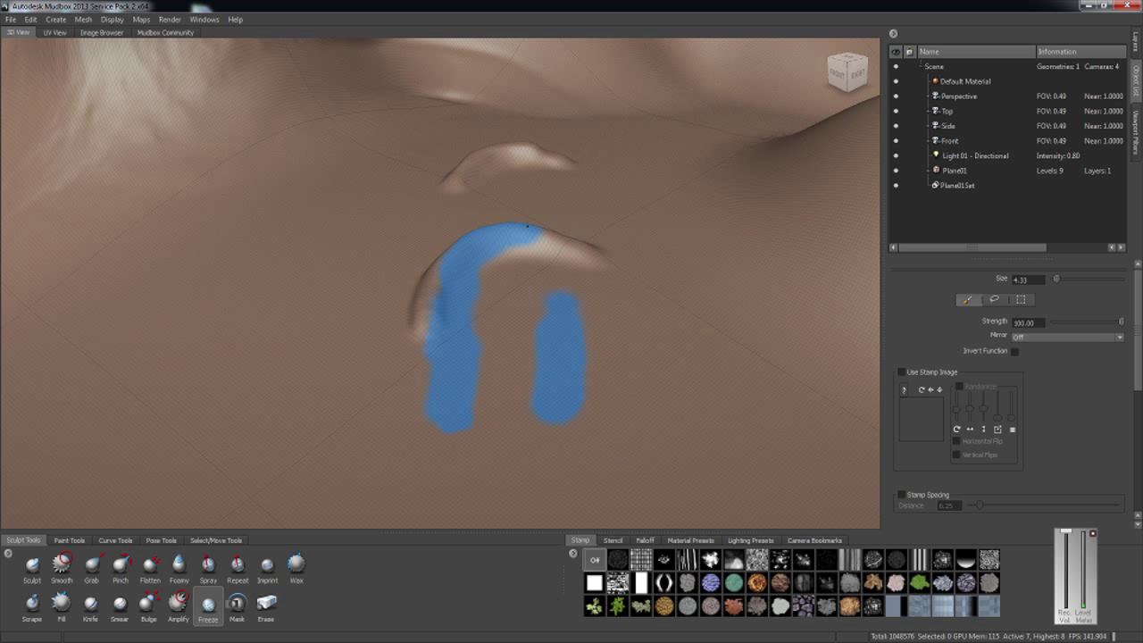
drag(596, 250, 470, 288)
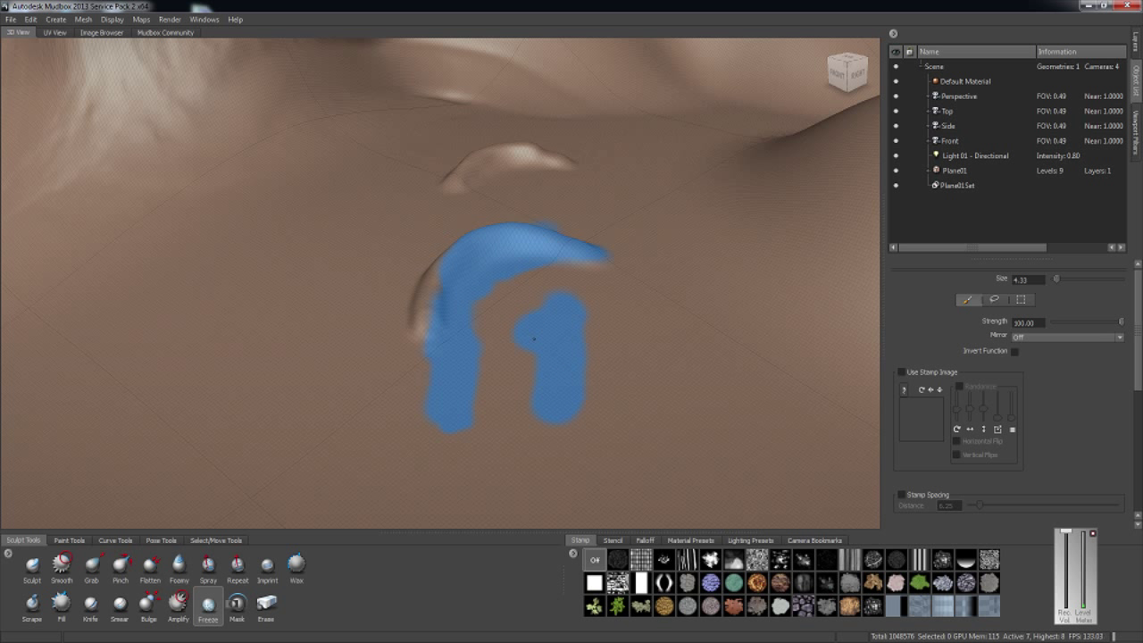
Step: Freeze two separate parallel strips on the flat ground beside the ridge with the Freeze brush at size 4.33
alt+right_drag(277, 438, 491, 335)
mouse_move(688, 255)
alt+right_down()
mouse_move(355, 469)
mouse_move(289, 419)
mouse_move(272, 308)
alt+right_up()
drag(272, 308, 278, 346)
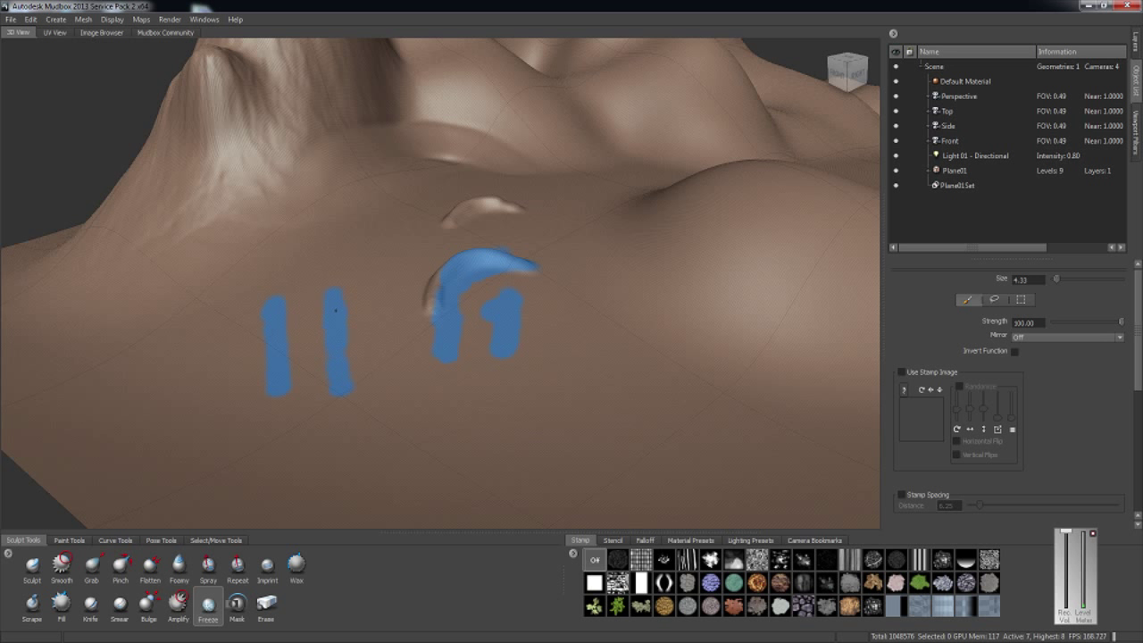
Step: Raise a short block between the two parallel frozen strips with the Sculpt brush at size 3.60 and strength 2
scroll(268, 368, up, 3)
click(33, 566)
mouse_move(230, 389)
mouse_down()
mouse_move(182, 390)
mouse_move(239, 381)
mouse_up()
scroll(108, 461, up, 2)
alt+right_drag(107, 460, 485, 375)
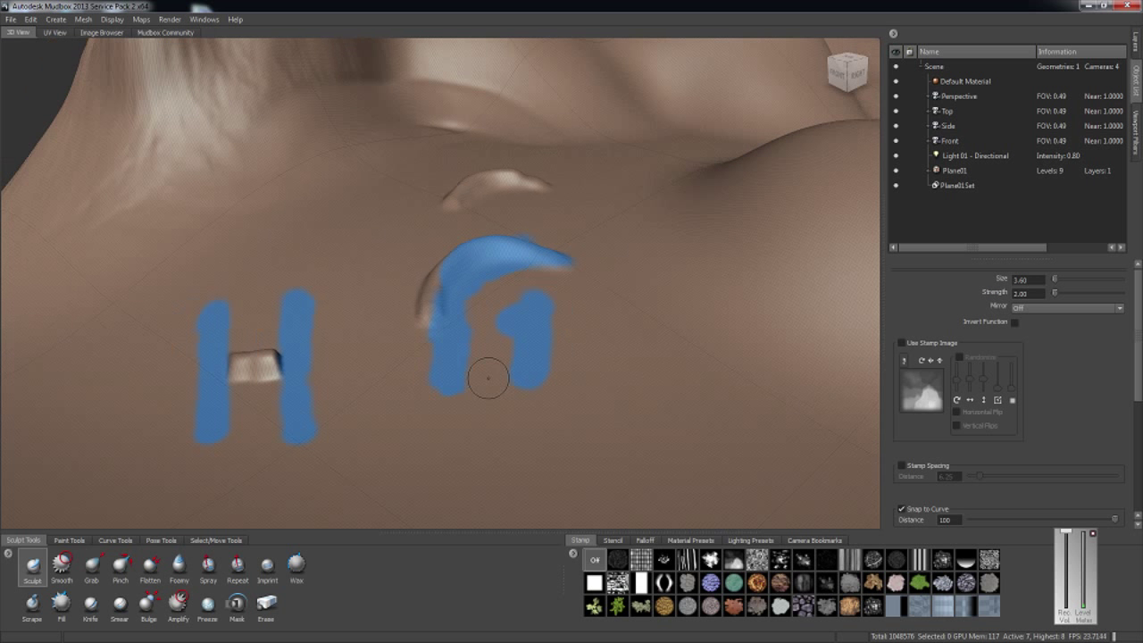
Step: Unfreeze all frozen areas around the ridge and the block using the Freeze tool's rectangular selection
click(1015, 323)
click(1015, 323)
click(208, 605)
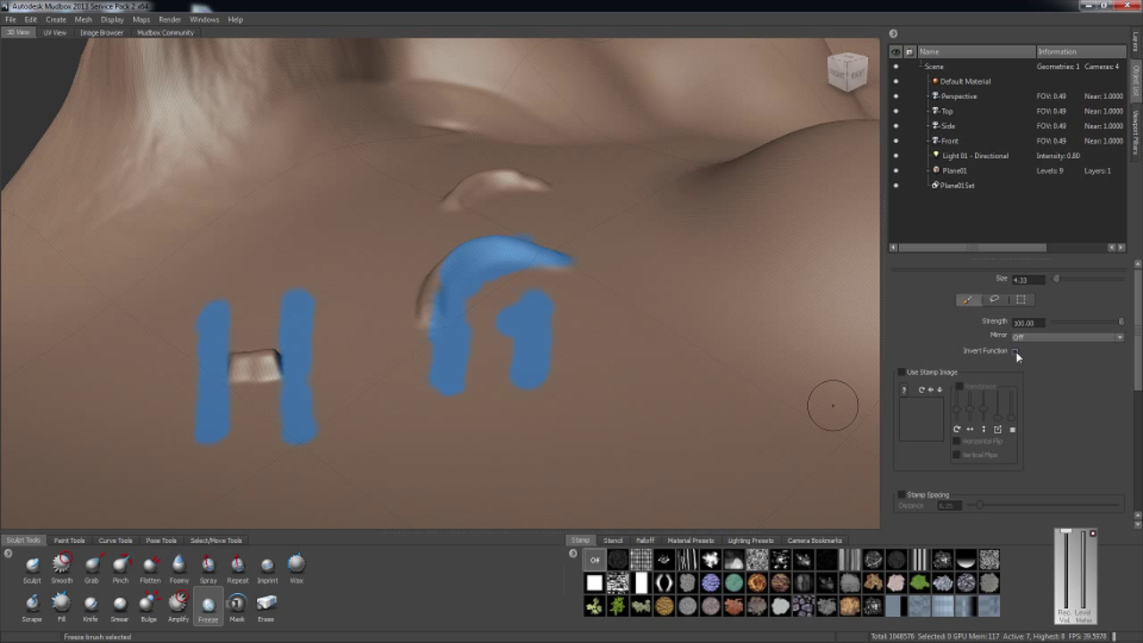
click(1020, 299)
drag(726, 197, 109, 515)
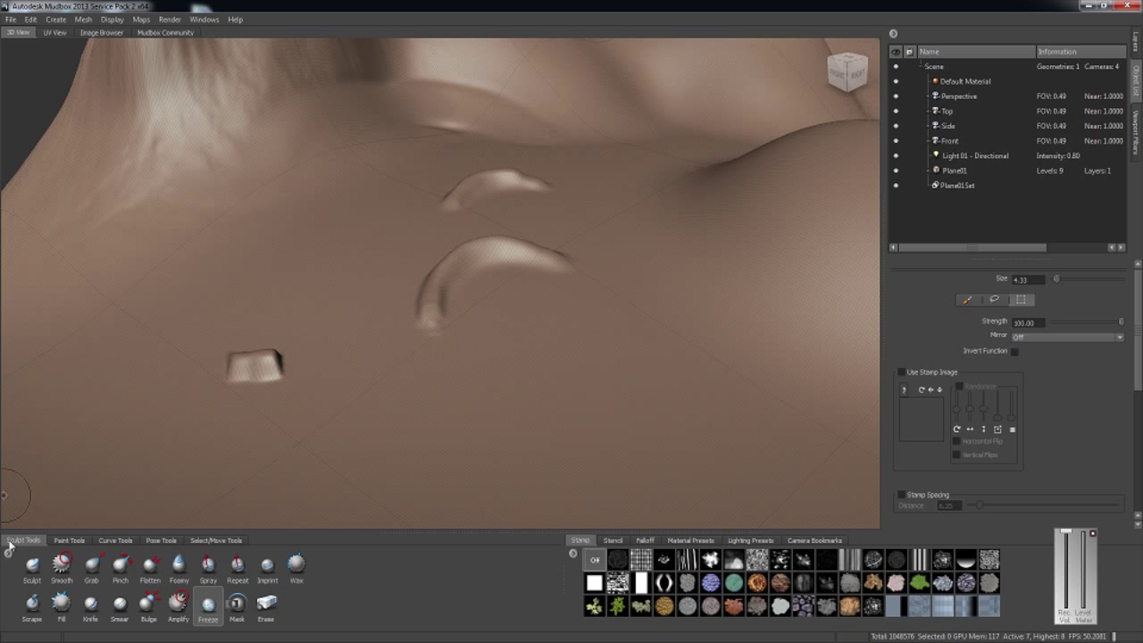
Step: Sculpt a lumpy mound in front of the larger ridge at size 6.38 and strength 2, carving into it with an inverted stroke
click(32, 564)
key(b)
drag(419, 359, 447, 366)
mouse_move(498, 375)
ctrl+mouse_down()
mouse_move(423, 402)
mouse_move(475, 412)
mouse_move(518, 369)
mouse_move(467, 410)
mouse_move(456, 384)
mouse_move(500, 359)
mouse_move(491, 389)
mouse_move(489, 375)
ctrl+mouse_up()
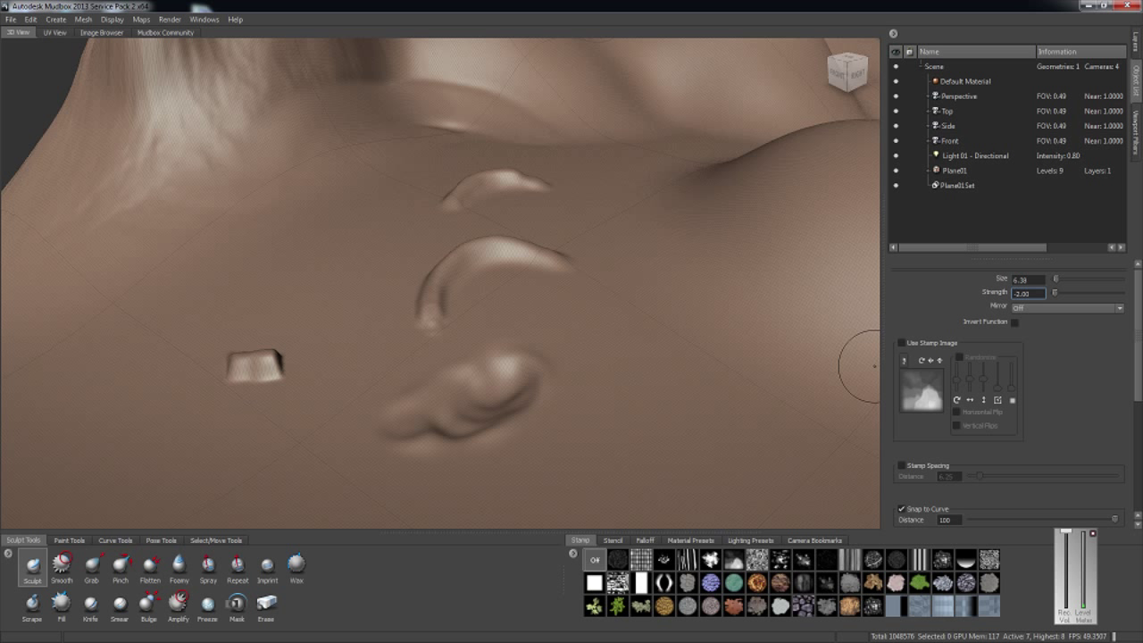
Step: Sculpt more uneven lumps inside the larger ridge's curve and on the ground beside it at size 6.38
mouse_move(486, 299)
mouse_down()
mouse_move(482, 311)
mouse_move(536, 277)
mouse_up()
mouse_move(642, 375)
mouse_down()
mouse_move(580, 375)
mouse_move(614, 328)
mouse_up()
scroll(705, 295, down, 4)
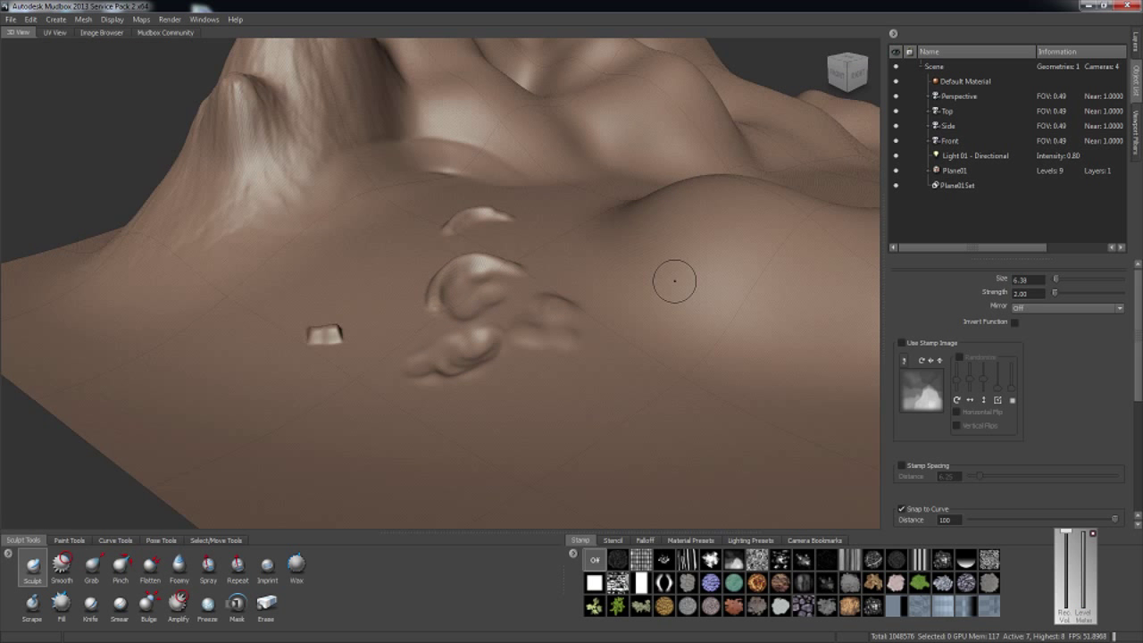
scroll(670, 273, up, 6)
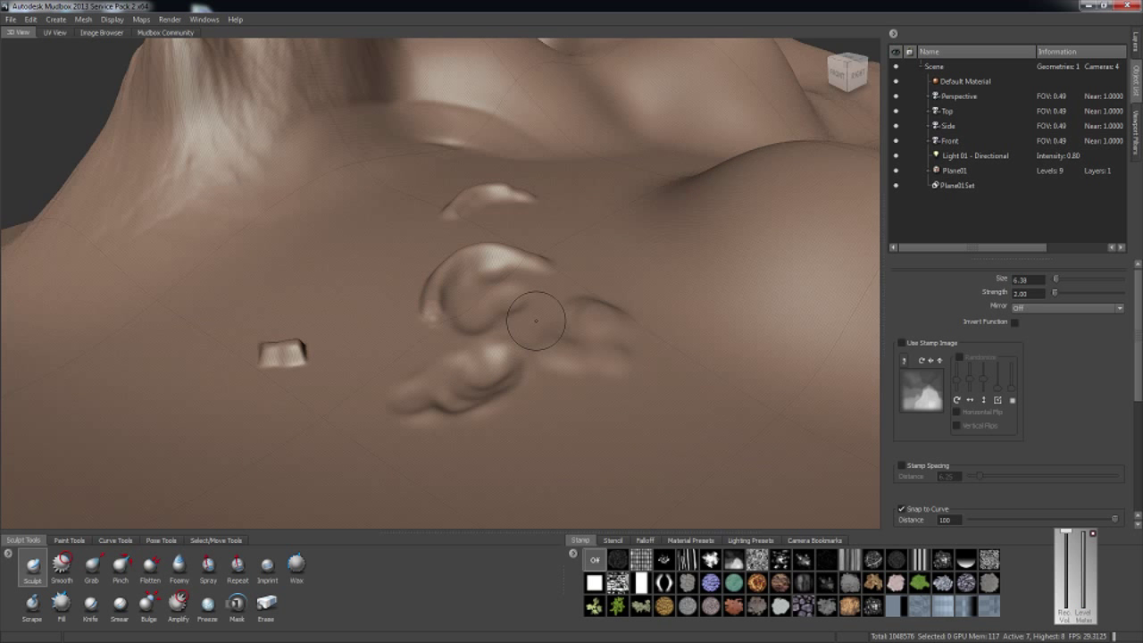
mouse_move(532, 319)
mouse_down()
mouse_move(507, 309)
mouse_move(517, 289)
mouse_up()
scroll(648, 404, up, 2)
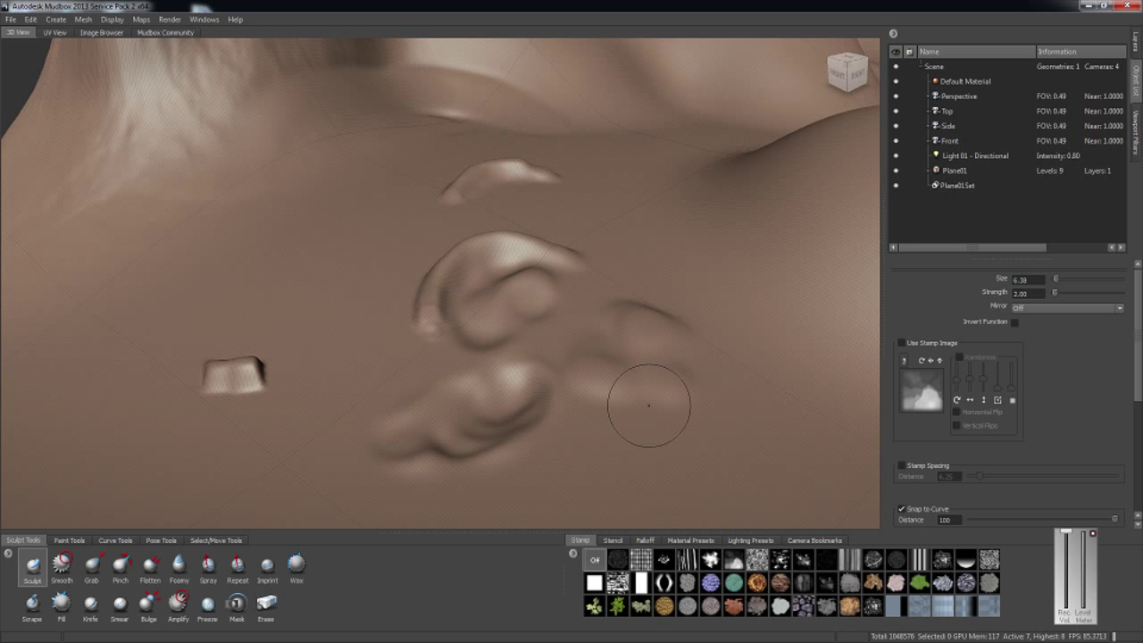
alt+drag(862, 285, 702, 375)
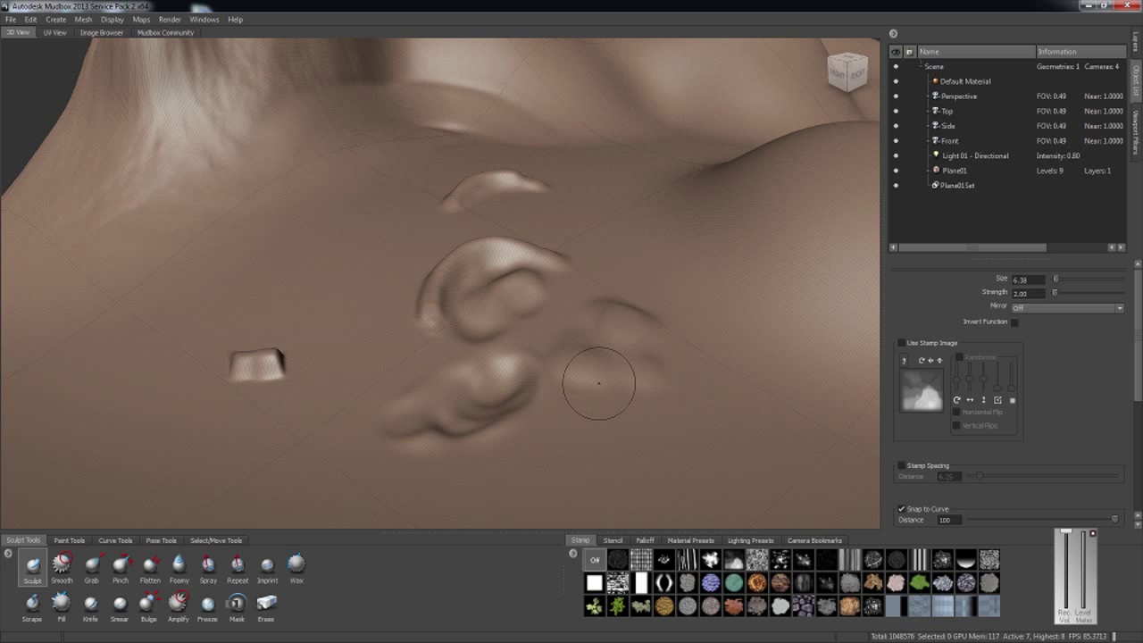
alt+drag(597, 383, 540, 350)
scroll(541, 350, down, 3)
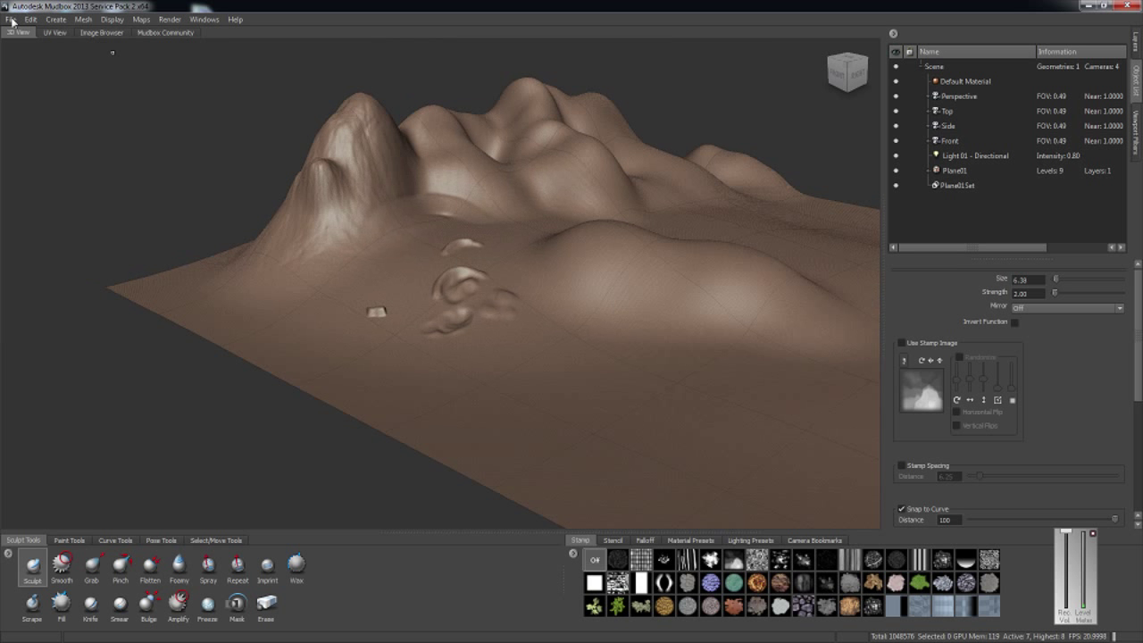
Step: Start opening another scene file and search the whole computer for "mxs track"
click(12, 20)
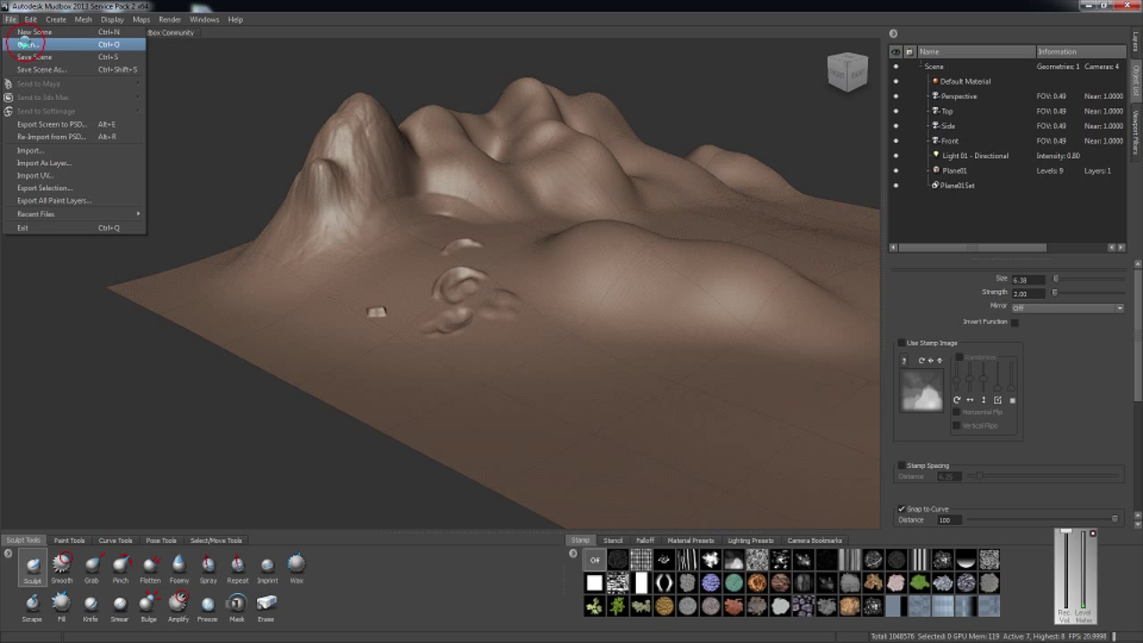
click(25, 44)
click(460, 40)
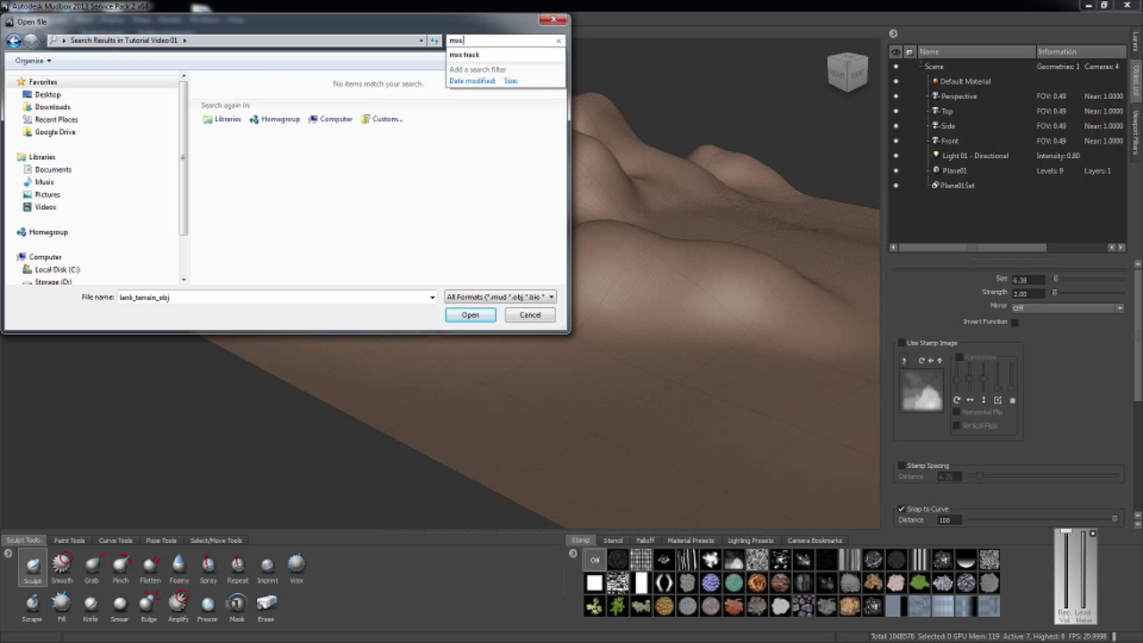
text(mos track)
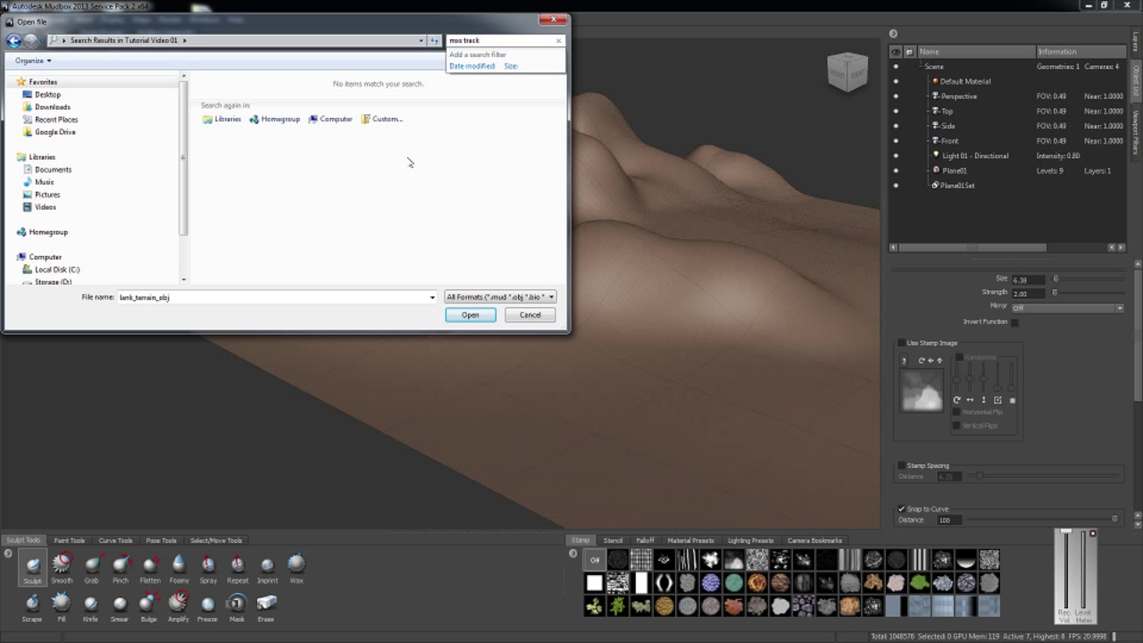
click(320, 120)
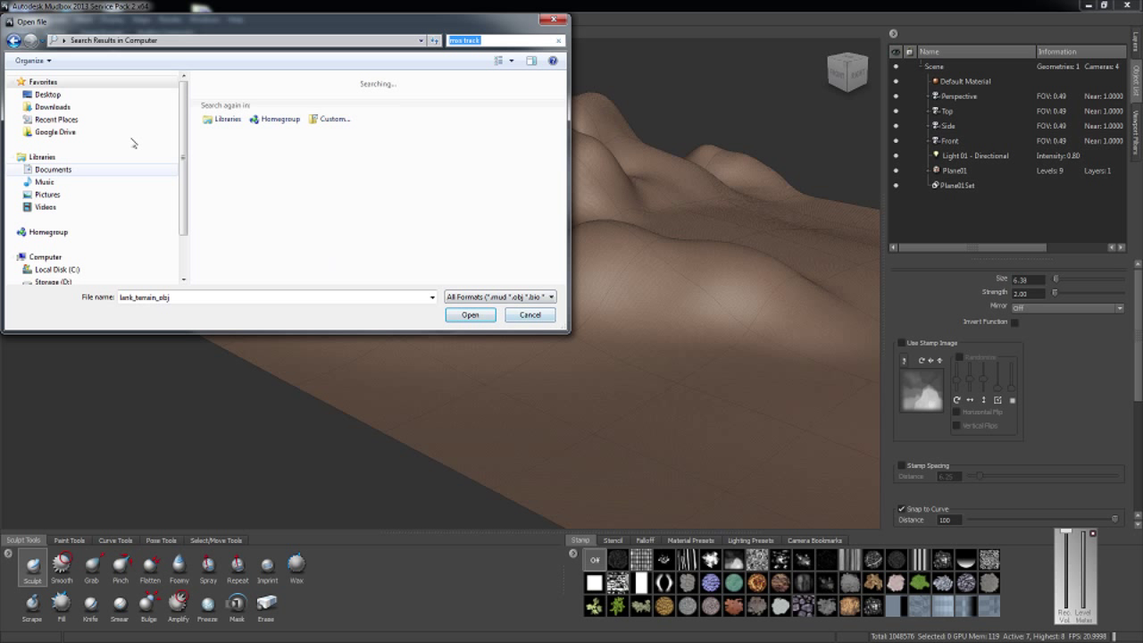
Step: Find the MXS Track folder and open the MXS_this scene from it, discarding the current scene's unsaved changes
click(49, 94)
click(62, 269)
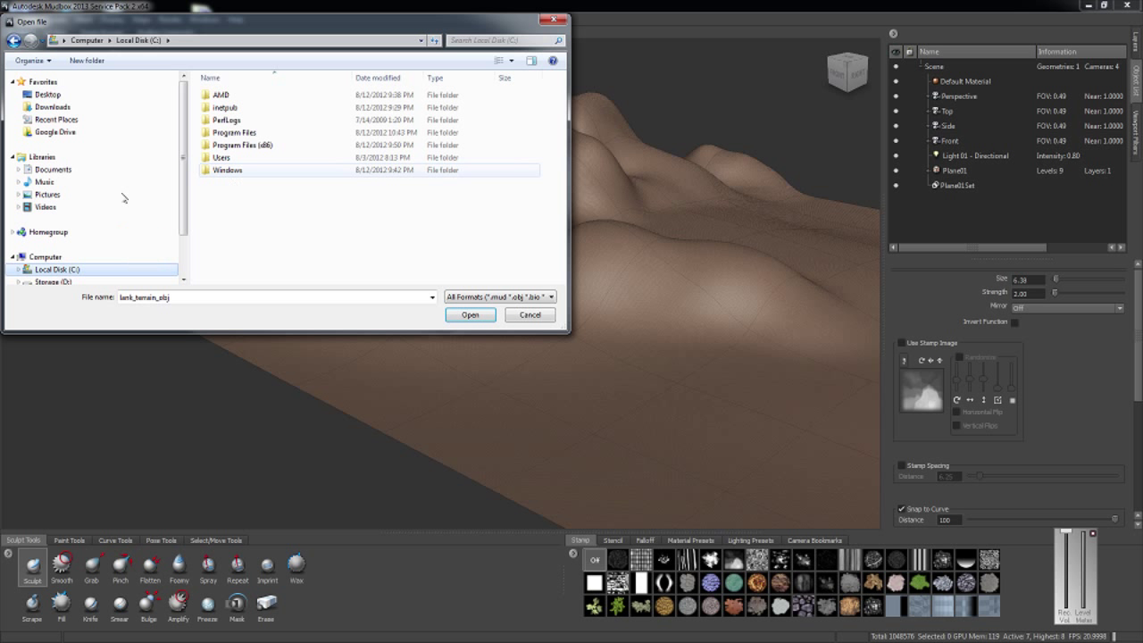
click(482, 40)
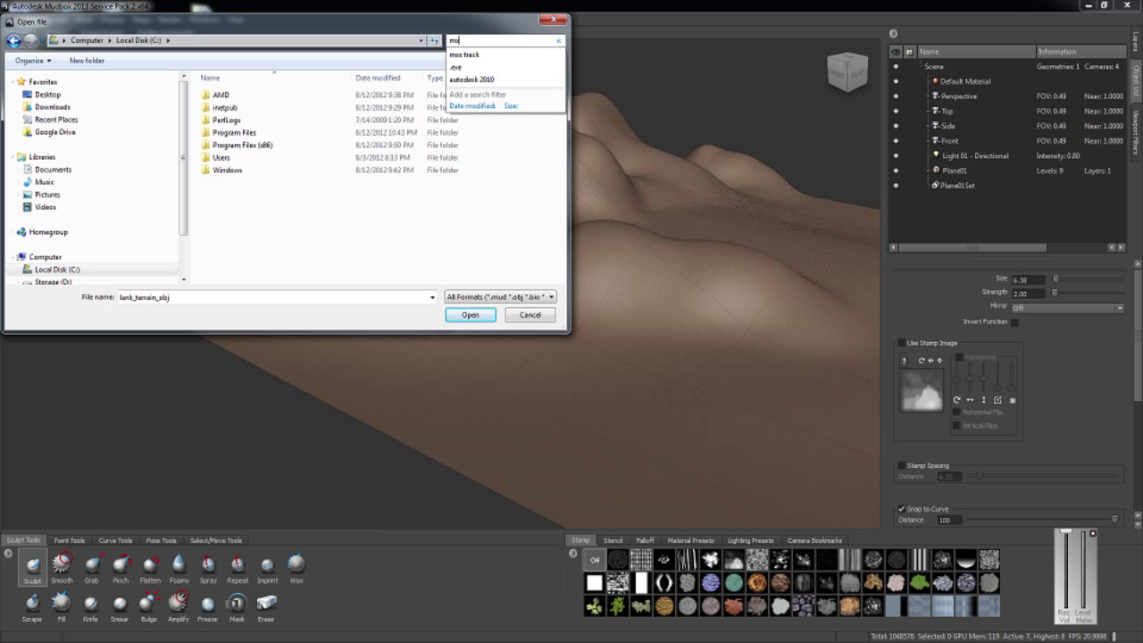
text(mos track)
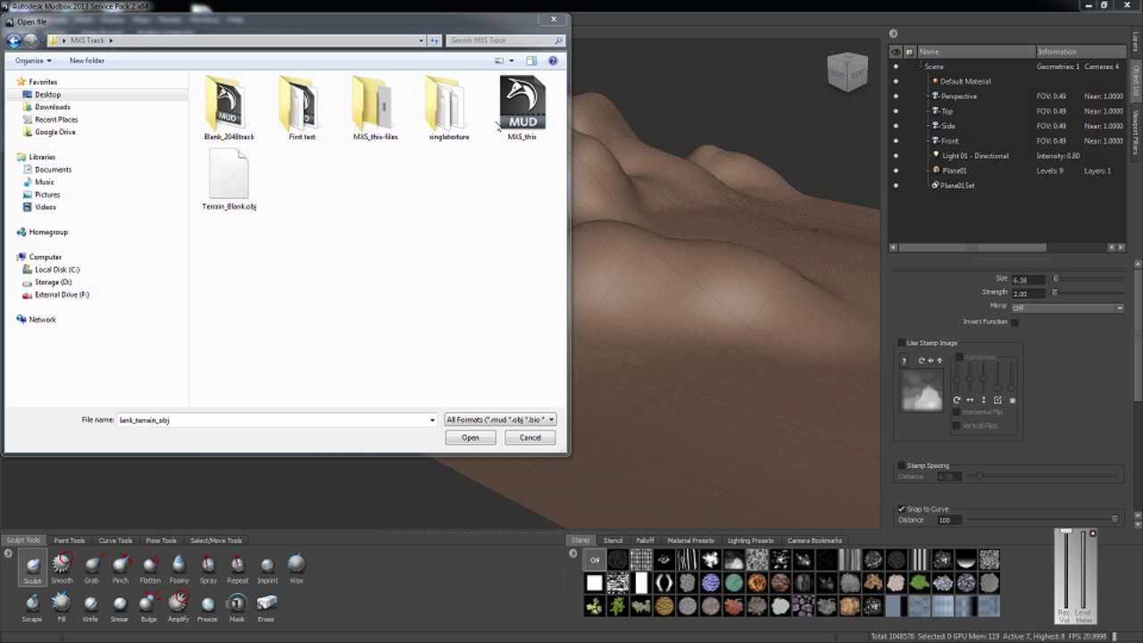
click(514, 107)
click(471, 438)
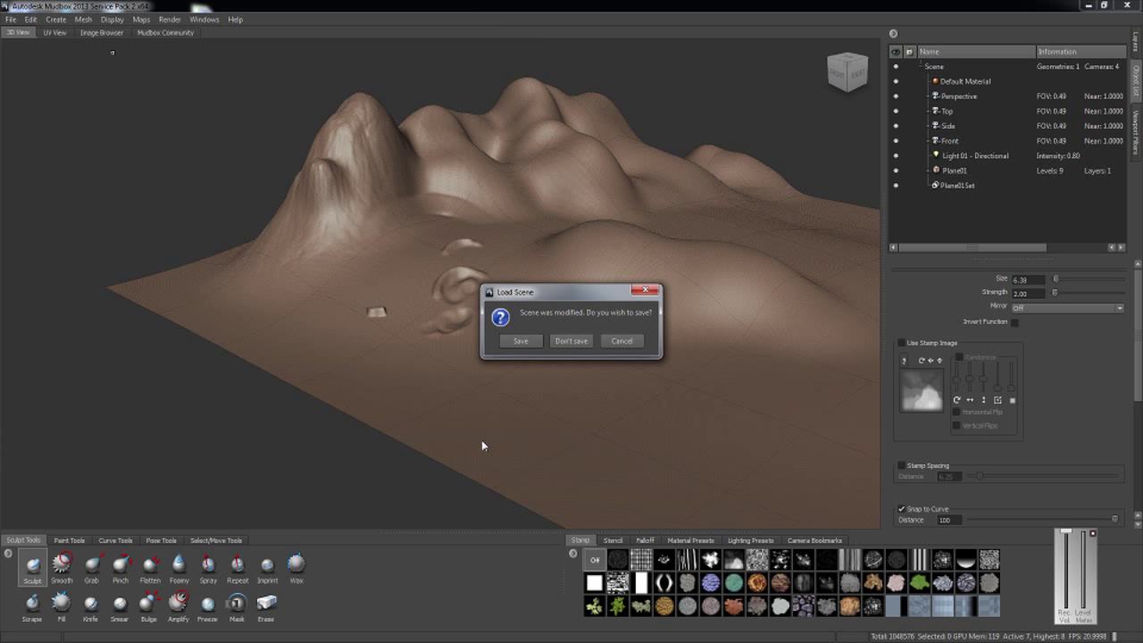
click(571, 341)
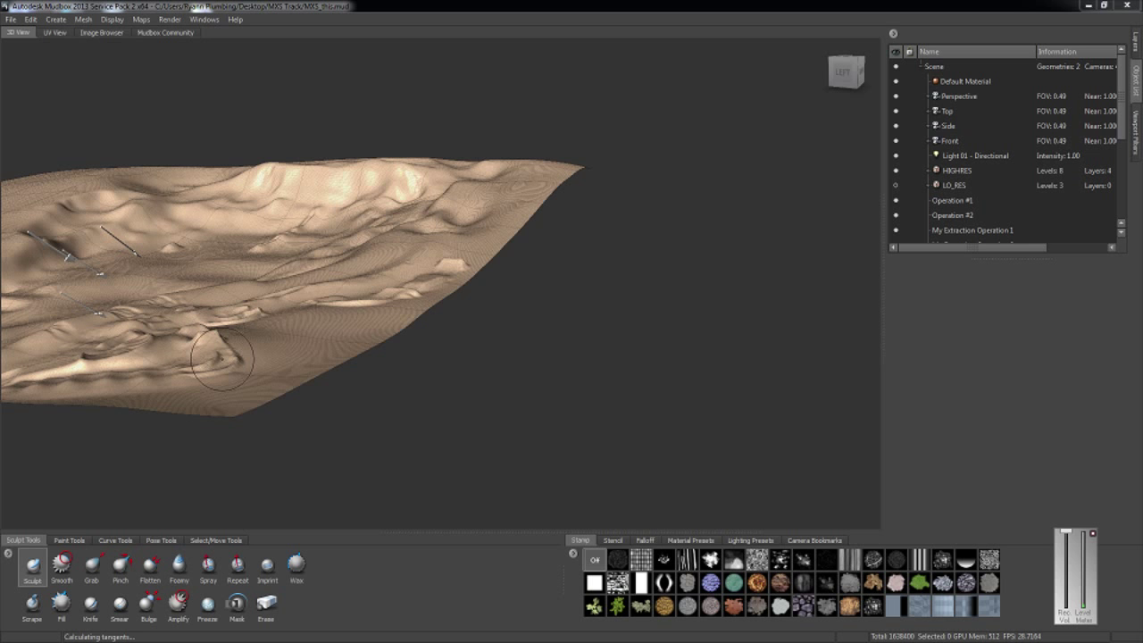
Step: Examine the sculpted track, its banked turns and jumps from several angles and distances
click(194, 357)
key(f)
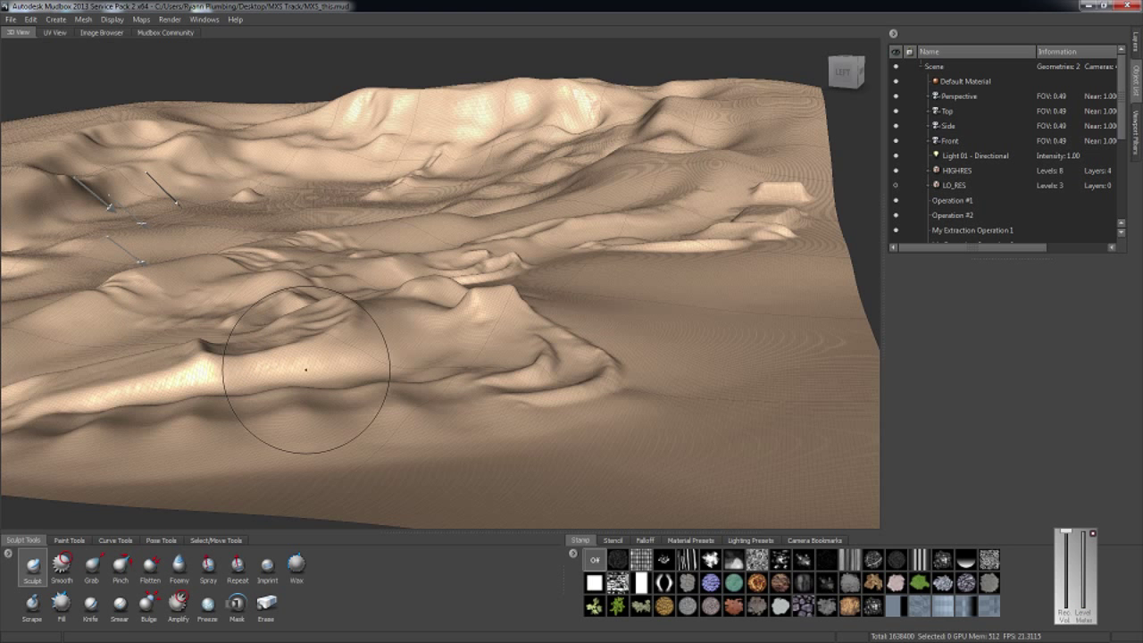
scroll(309, 366, down, 2)
click(846, 71)
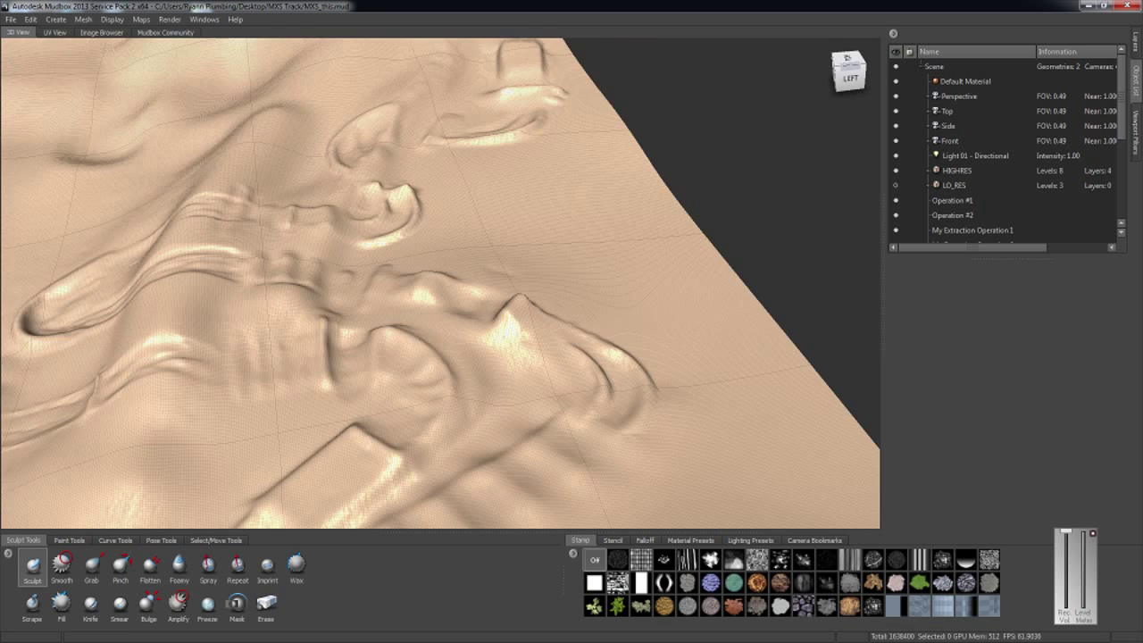
alt+drag(500, 295, 527, 353)
alt+drag(393, 227, 383, 217)
mouse_move(459, 377)
alt+mouse_down()
mouse_move(439, 383)
mouse_move(475, 443)
alt+mouse_up()
mouse_move(852, 78)
mouse_down()
mouse_move(824, 55)
mouse_move(765, 75)
mouse_move(709, 64)
mouse_move(710, 49)
mouse_move(791, 53)
mouse_move(711, 80)
mouse_move(765, 90)
mouse_move(741, 93)
mouse_up()
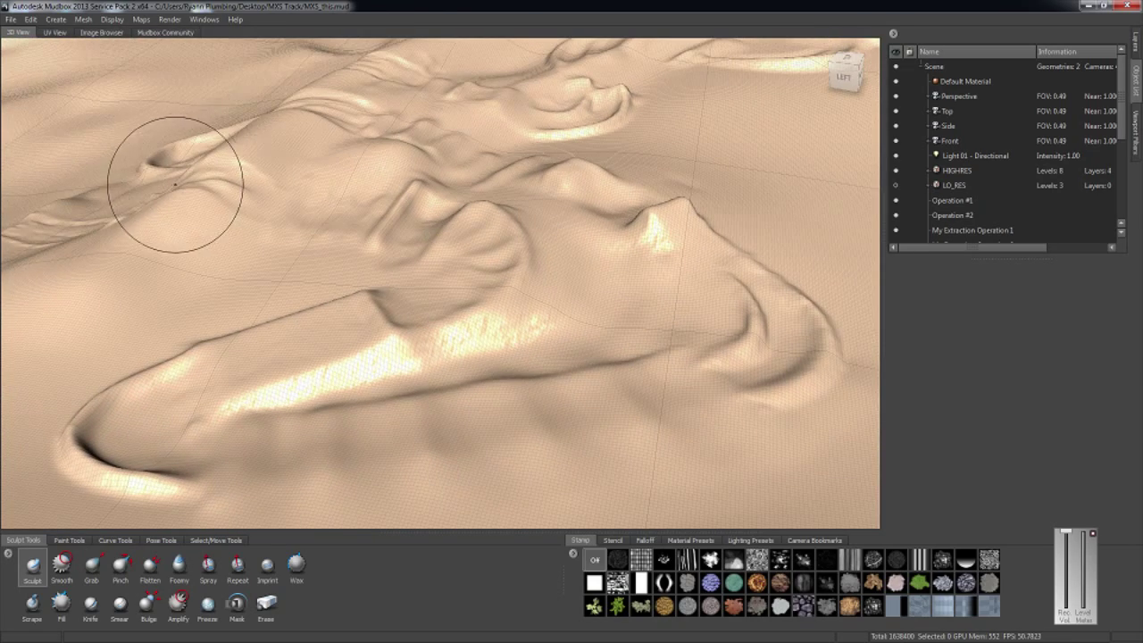
key(f)
scroll(527, 267, up, 3)
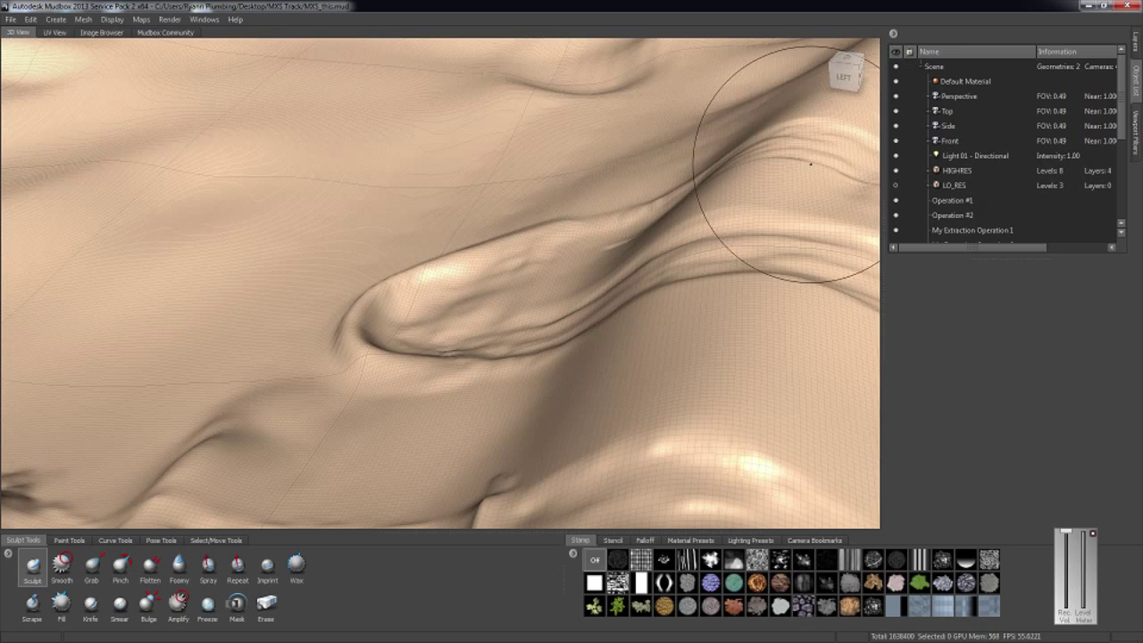
mouse_move(837, 85)
mouse_down()
mouse_move(871, 76)
mouse_move(855, 55)
mouse_move(849, 65)
mouse_up()
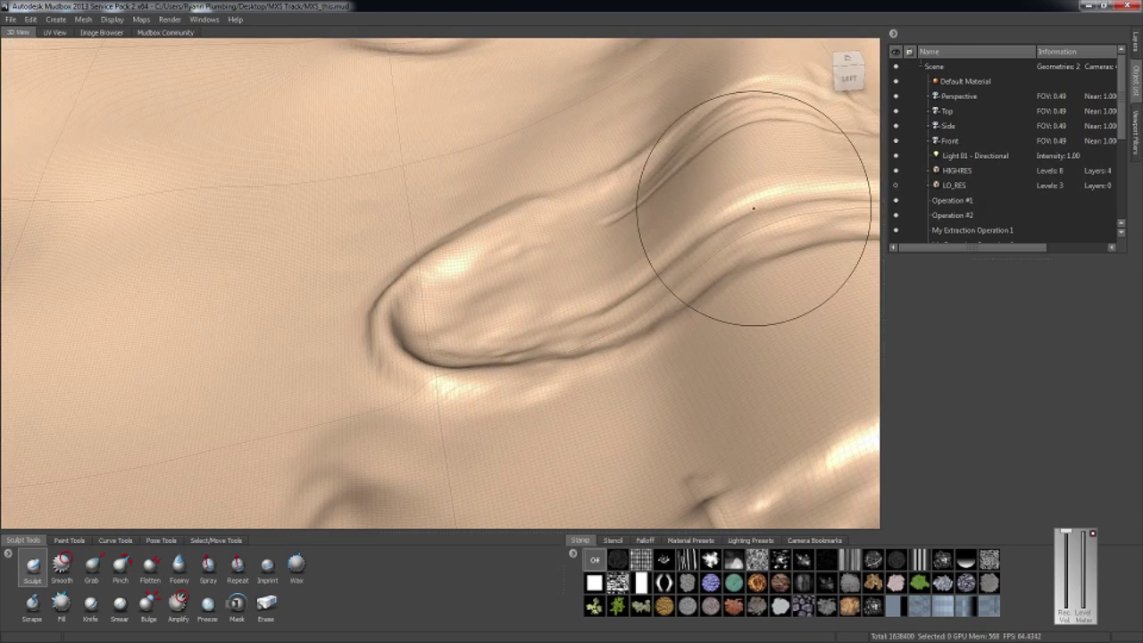
alt+right_drag(752, 206, 705, 259)
scroll(706, 259, down, 3)
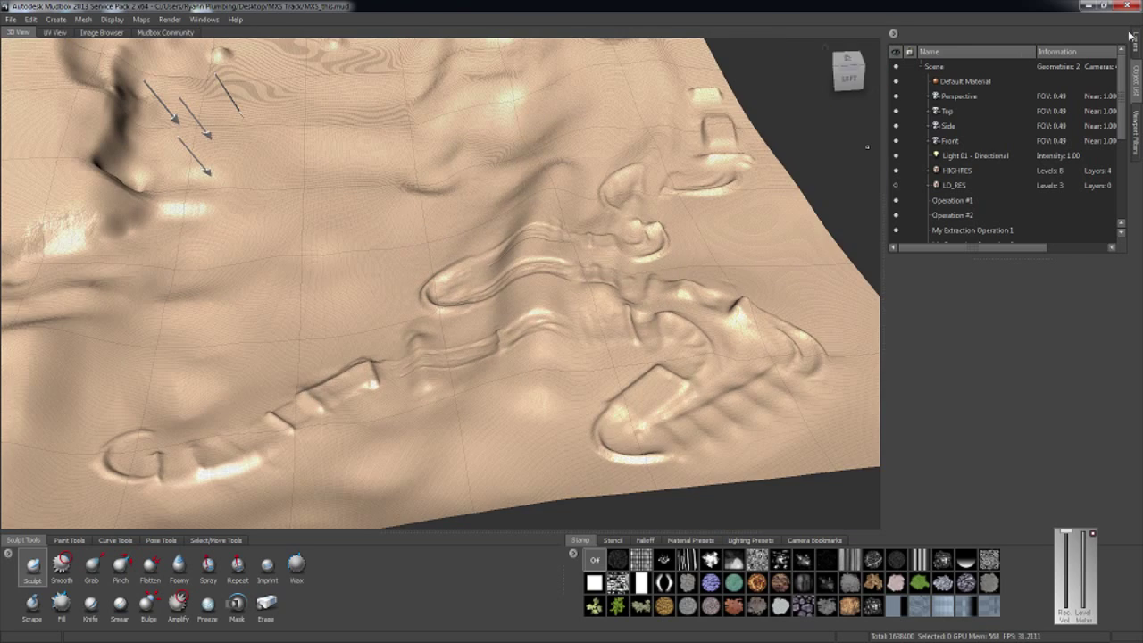
Step: List the paint layers of the HIGHRES mesh, expand the Diffuse channel and make Paint Layer 1 visible
click(1135, 43)
click(1021, 34)
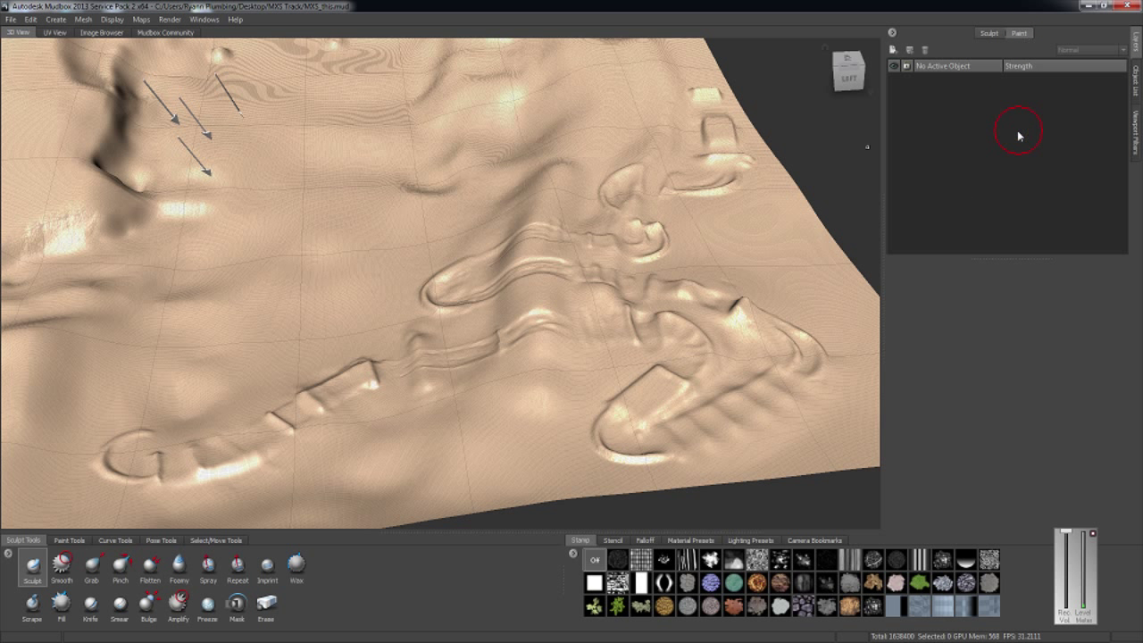
click(695, 161)
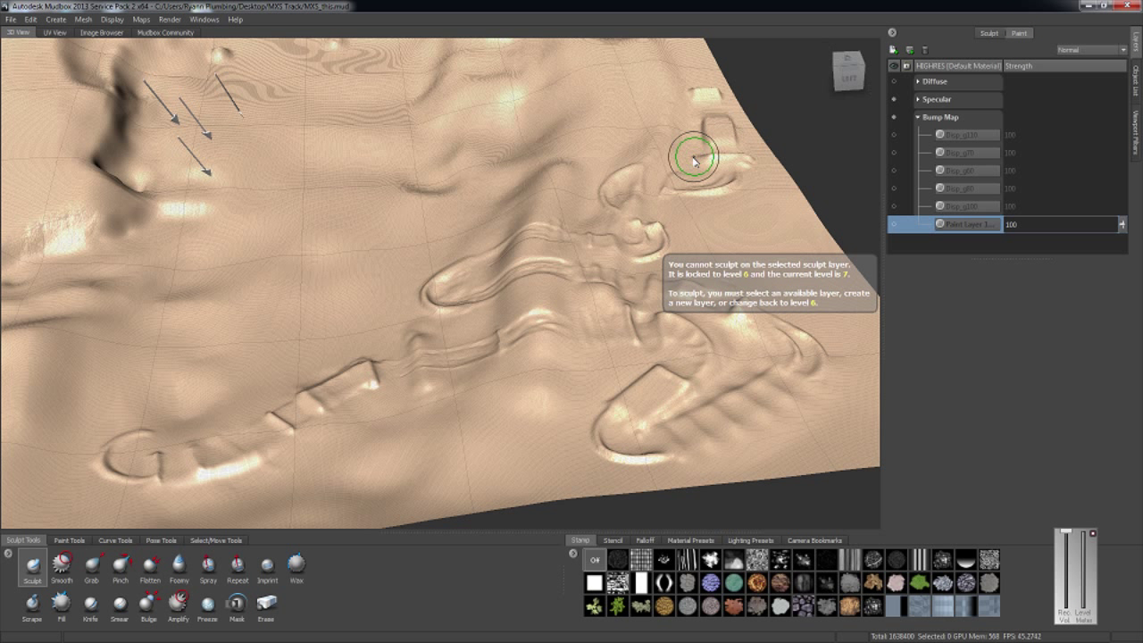
right_click(693, 157)
click(895, 117)
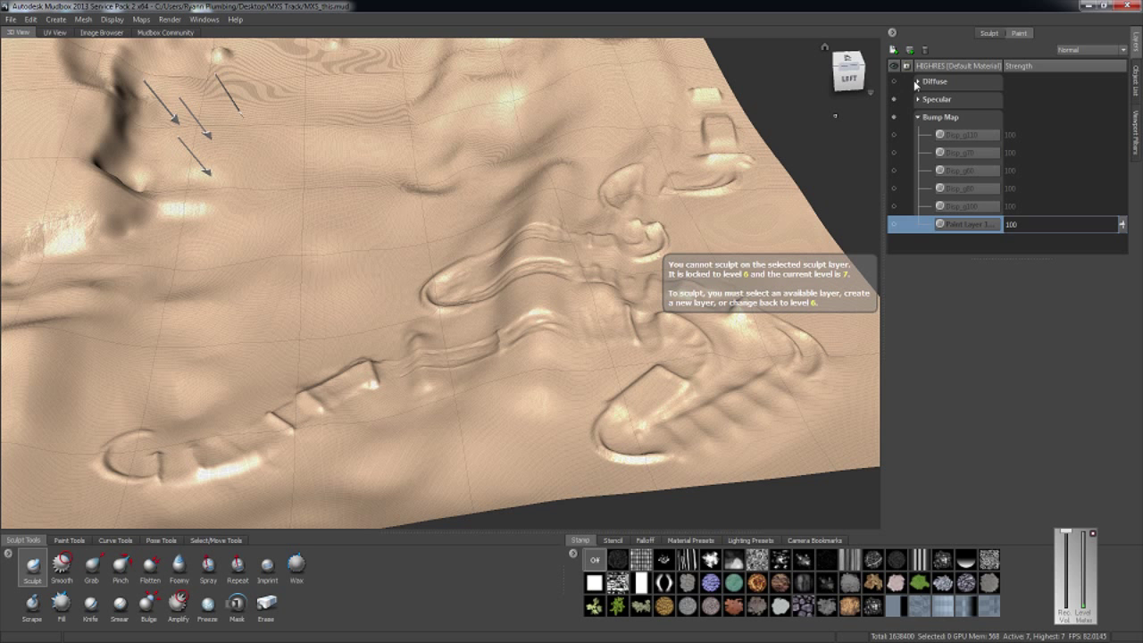
click(916, 82)
click(893, 134)
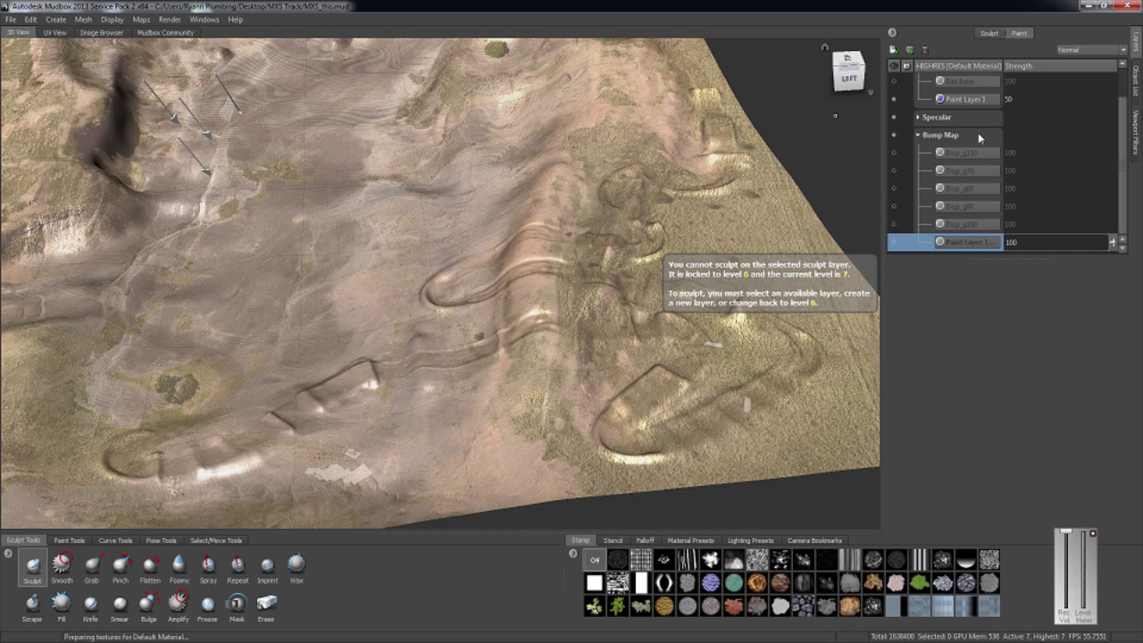
Step: Set the strength of Paint Layer 1 in the Diffuse channel to 100
click(1012, 99)
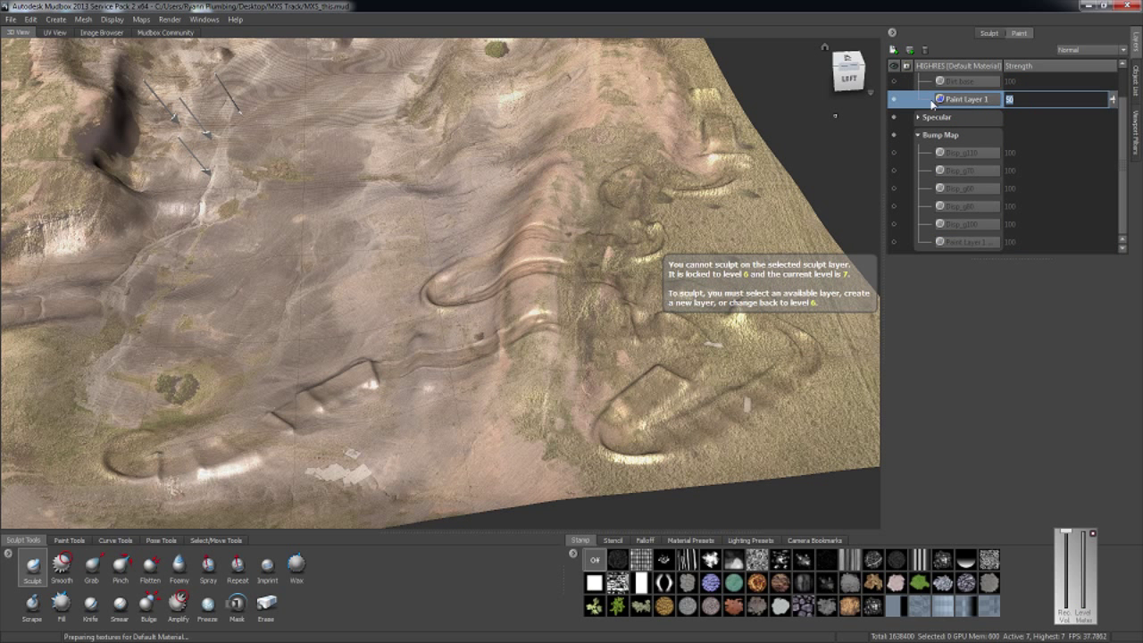
text(100)
scroll(518, 384, up, 1)
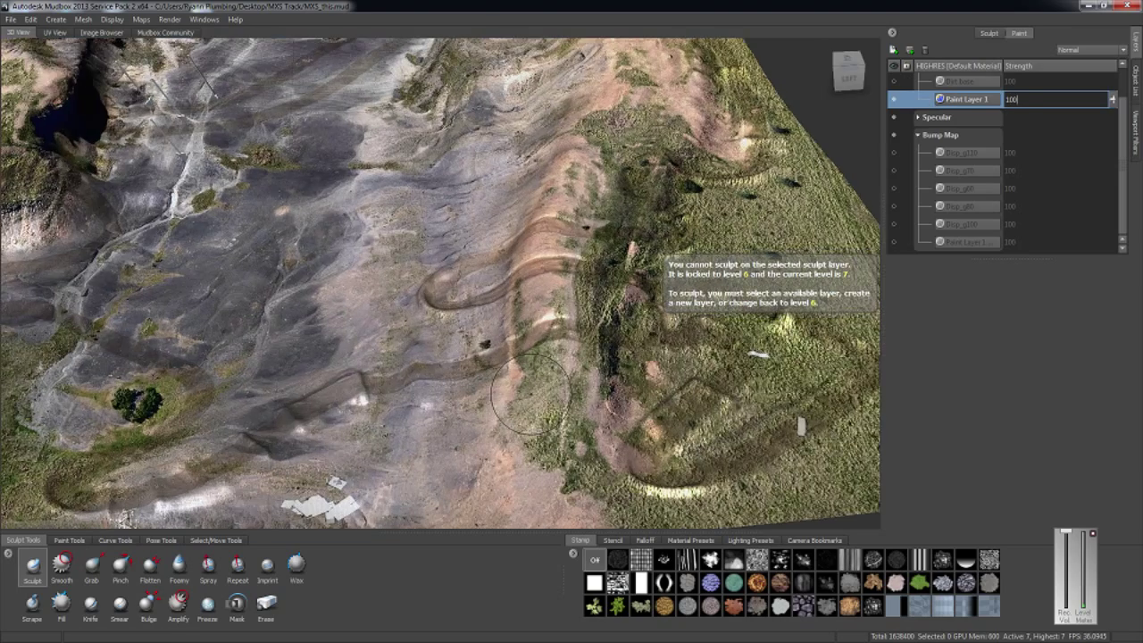
scroll(506, 372, down, 2)
scroll(506, 372, down, 3)
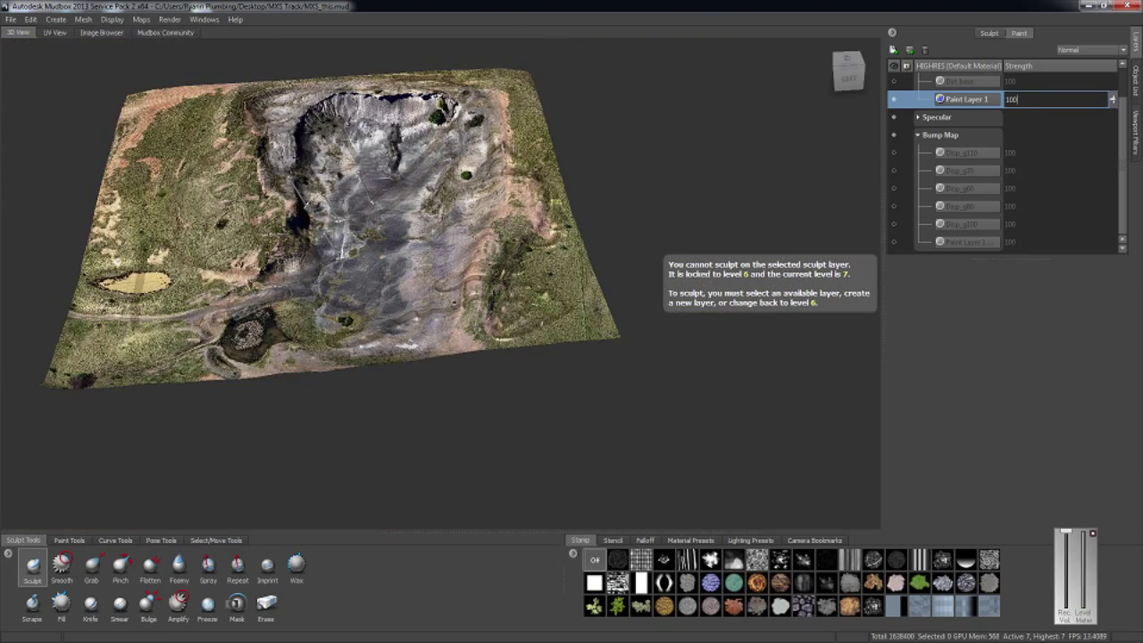
alt+right_drag(464, 357, 562, 383)
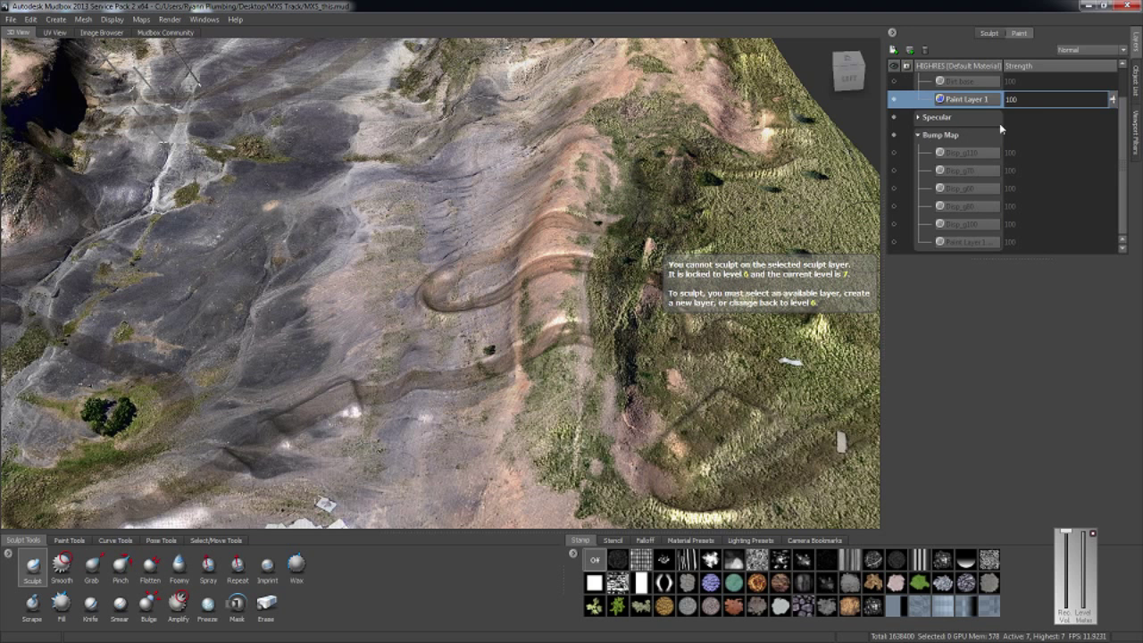
Step: Make Paint Layer 2 in the Diffuse channel visible to show the painted dirt track on the terrain
scroll(1009, 116, up, 2)
click(1033, 134)
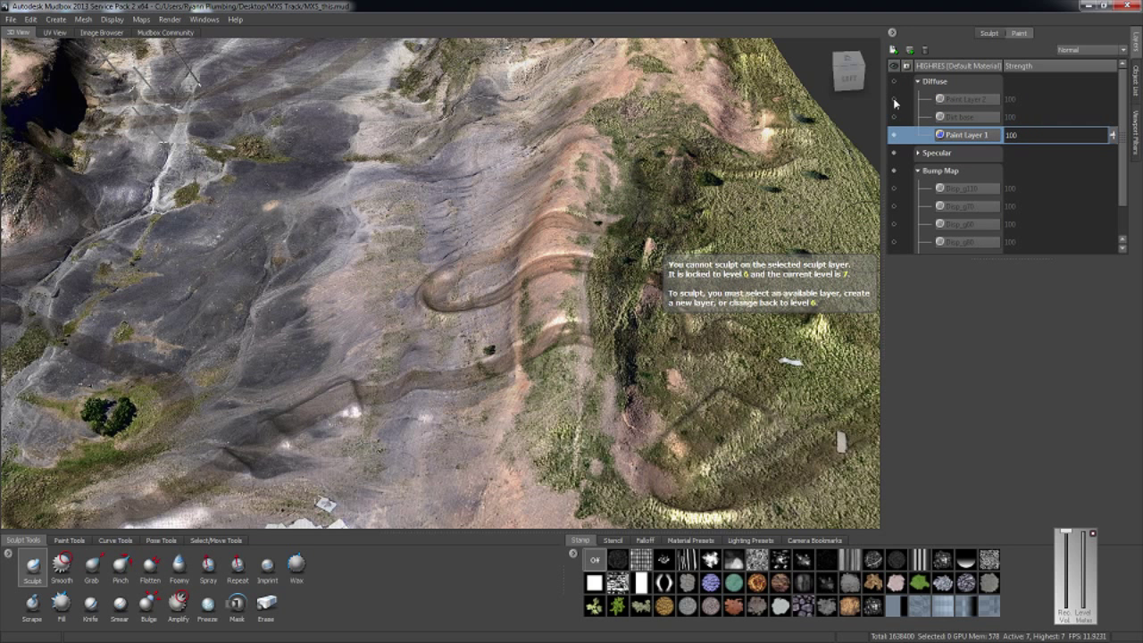
click(894, 99)
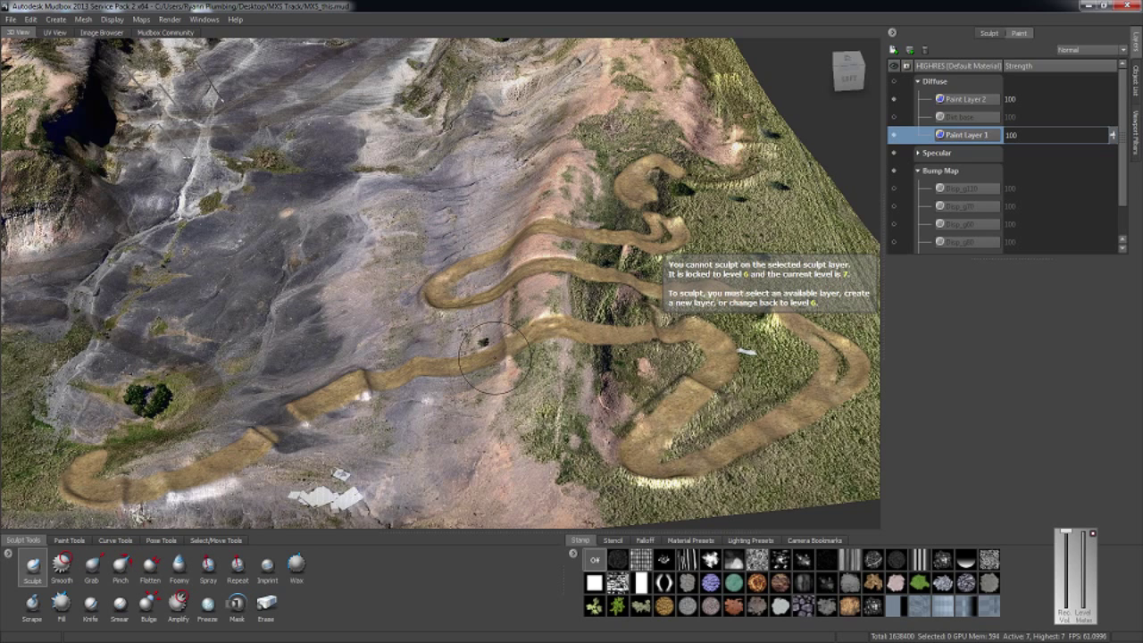
scroll(493, 358, down, 1)
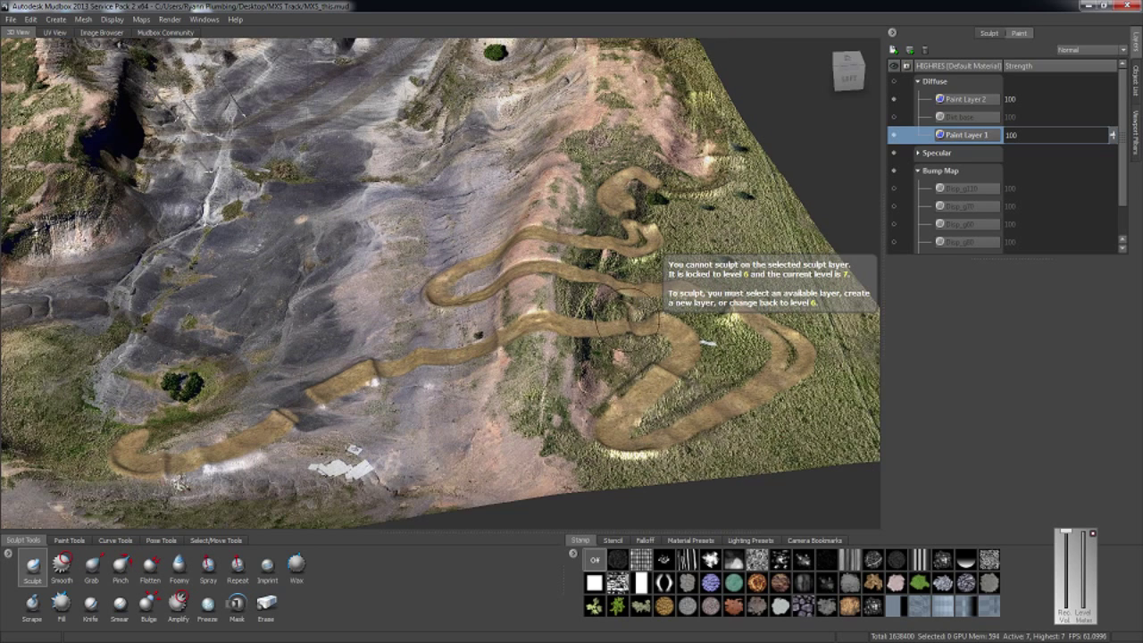
scroll(631, 321, up, 1)
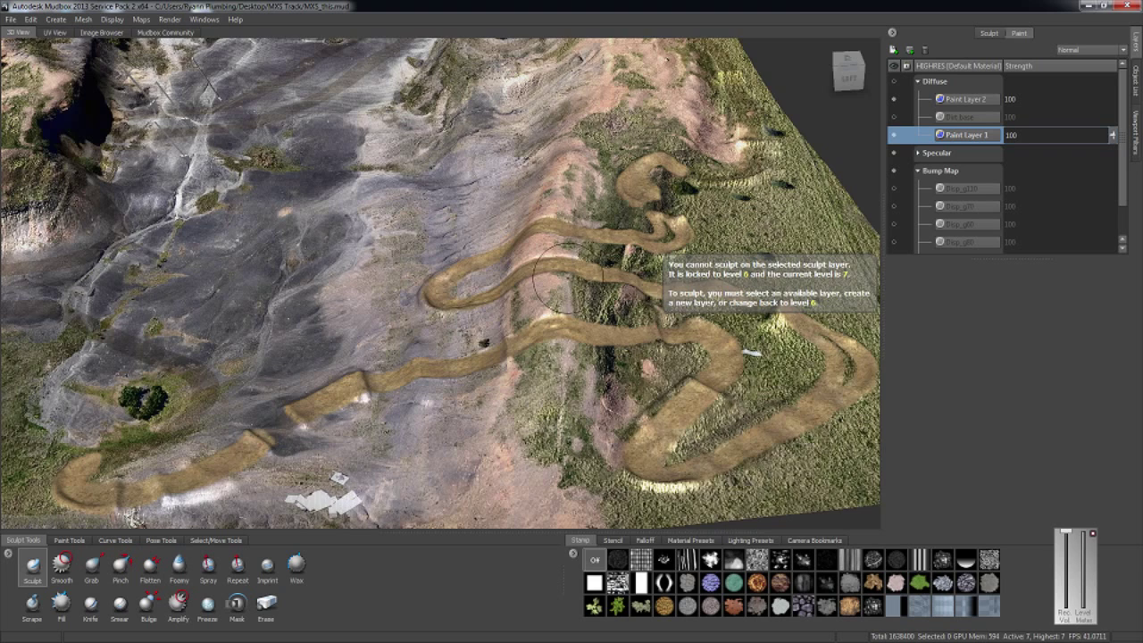
scroll(382, 195, down, 3)
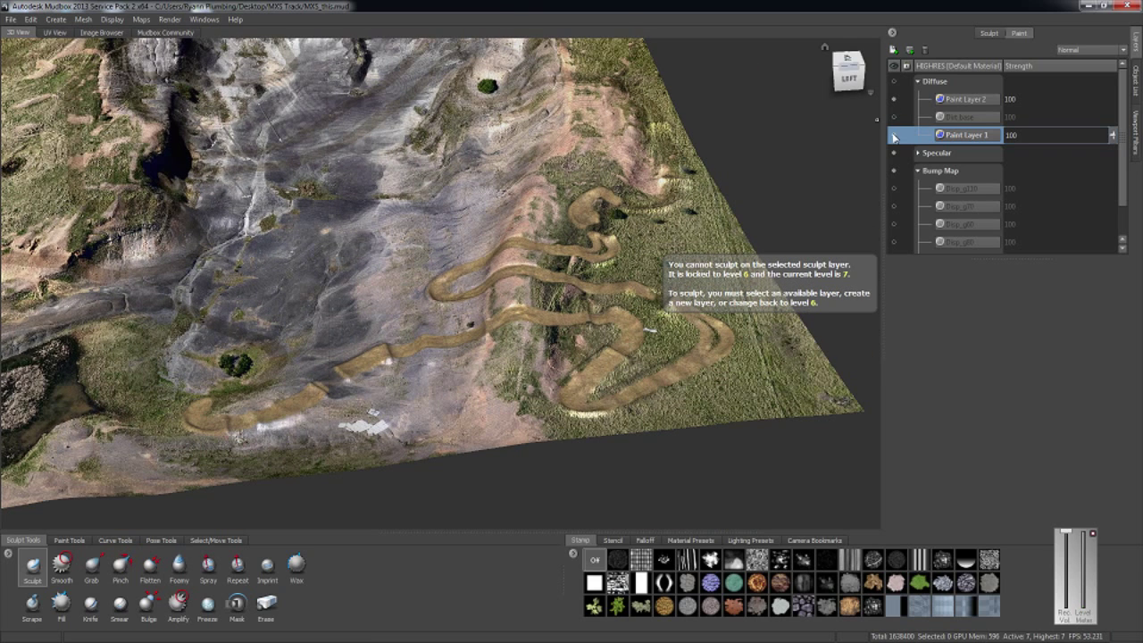
Step: Compare the track with the Dirt base layer shown instead of Paint Layer 1, and restore the original layer visibility
click(894, 135)
click(894, 117)
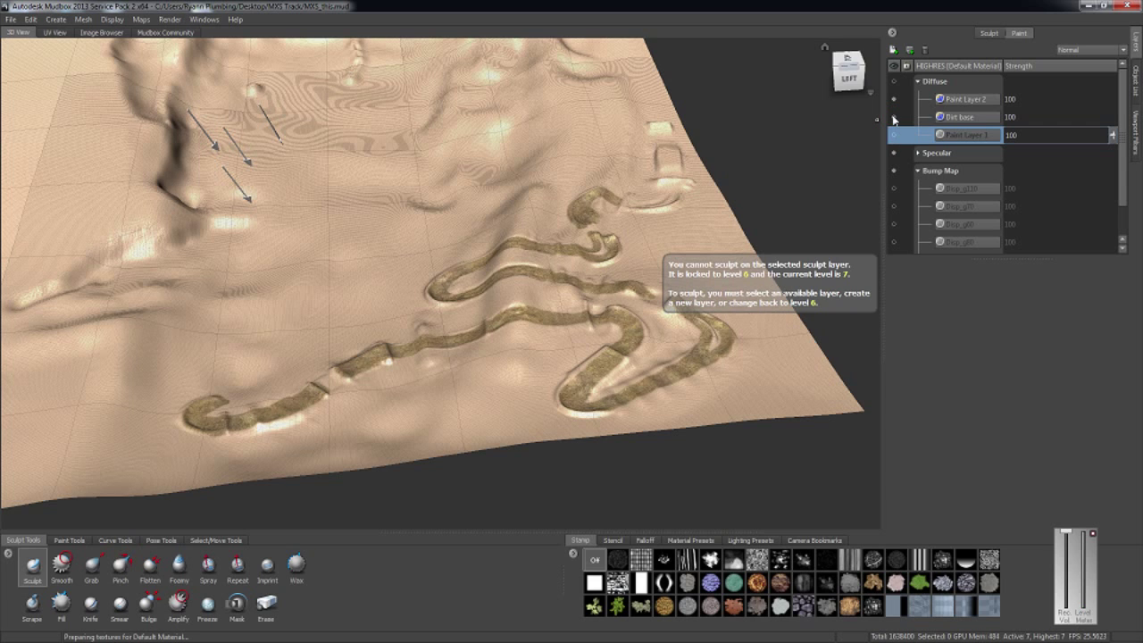
click(894, 117)
click(894, 133)
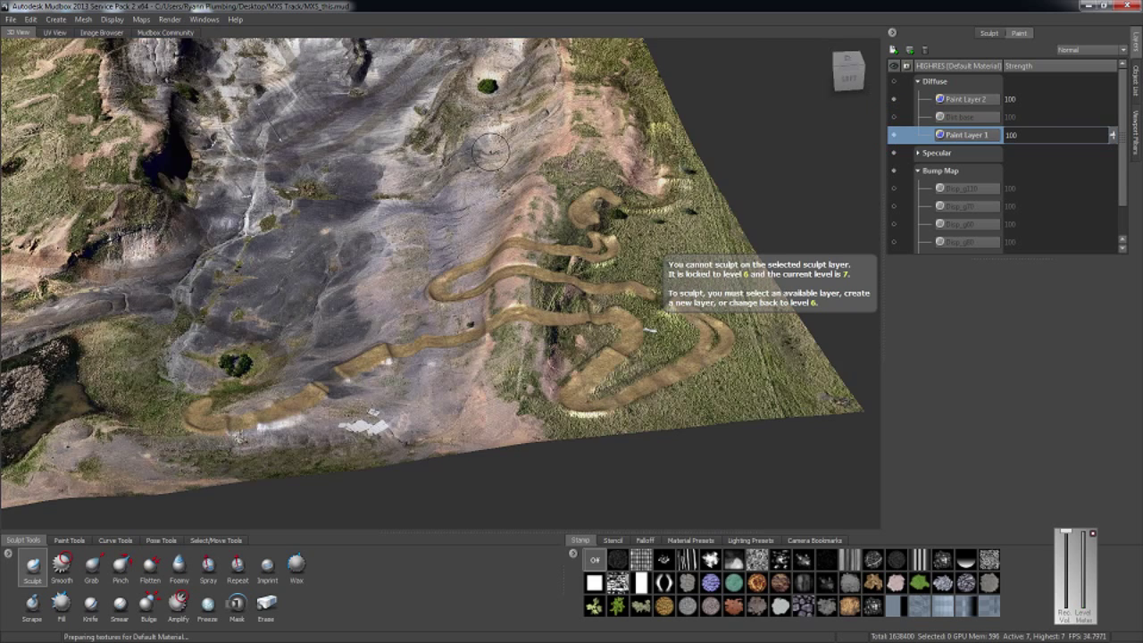
scroll(491, 151, down, 3)
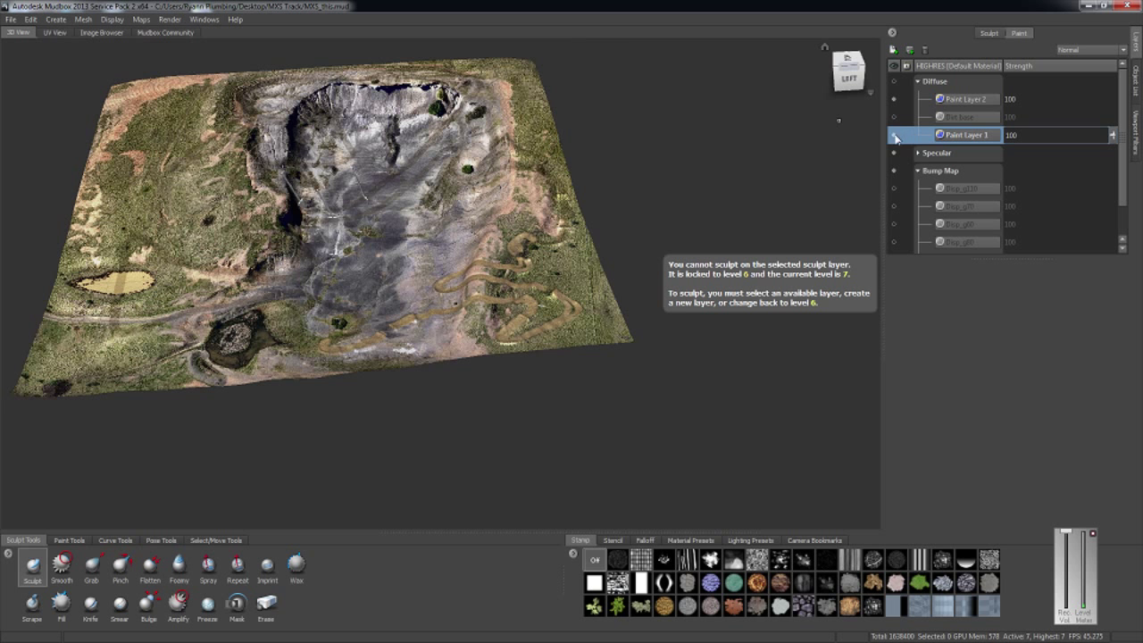
Step: Hide Paint Layer 1 and Paint Layer 2 of the terrain and bring up the list of viewport filters
click(894, 135)
scroll(450, 153, up, 3)
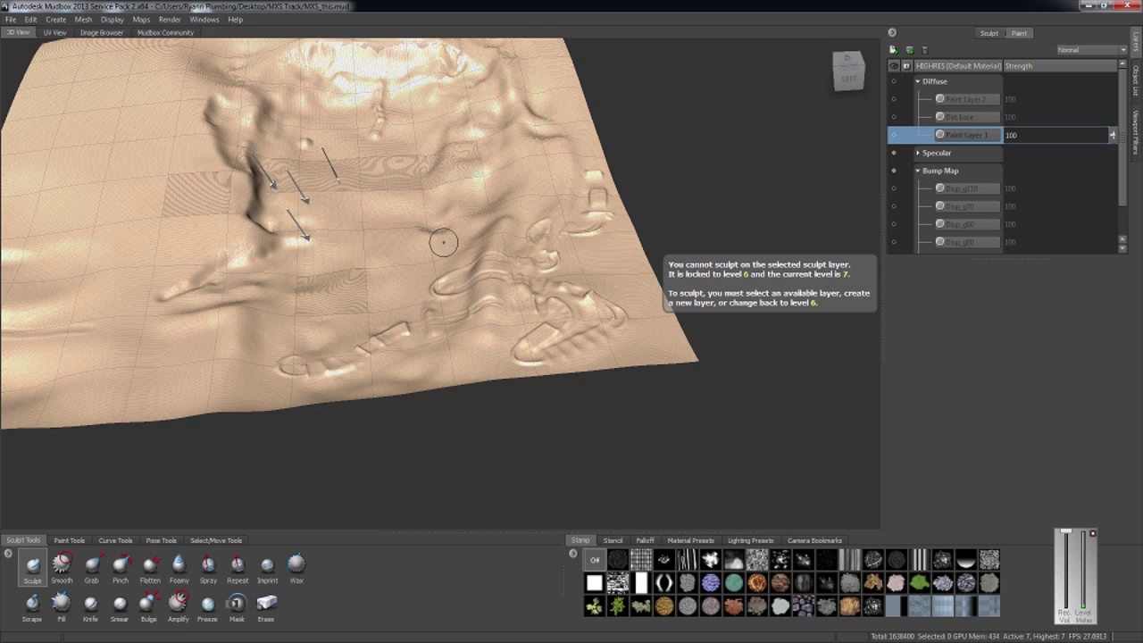
click(1133, 132)
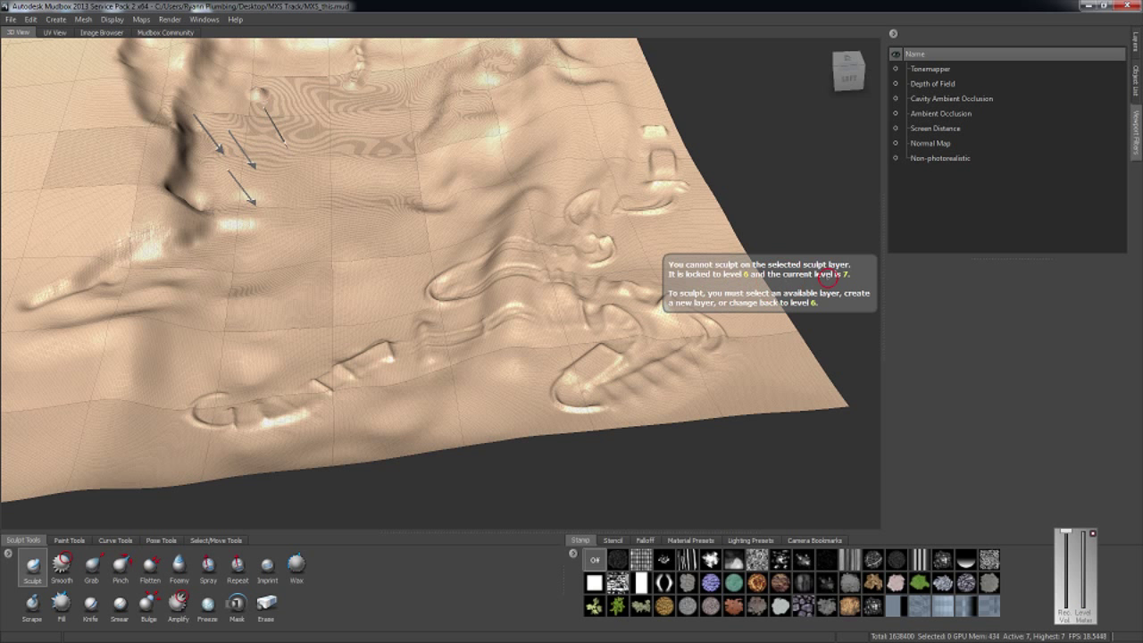
scroll(798, 324, down, 4)
scroll(798, 324, up, 5)
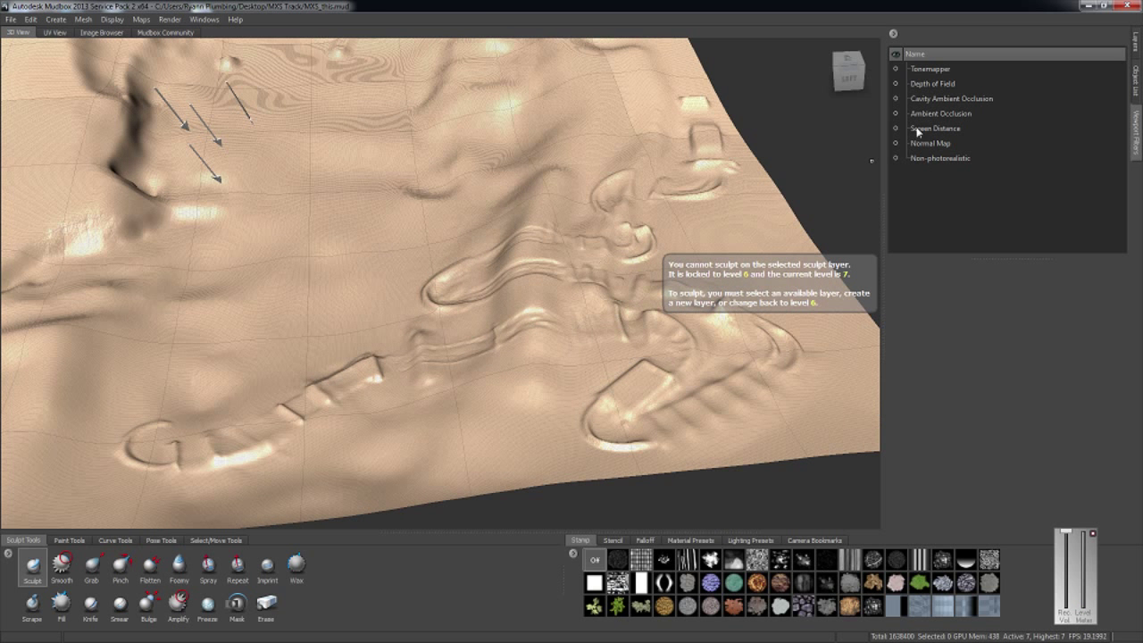
Step: Try the Depth of Field filter with a focus distance of 766.80, and turn the filter off
click(896, 84)
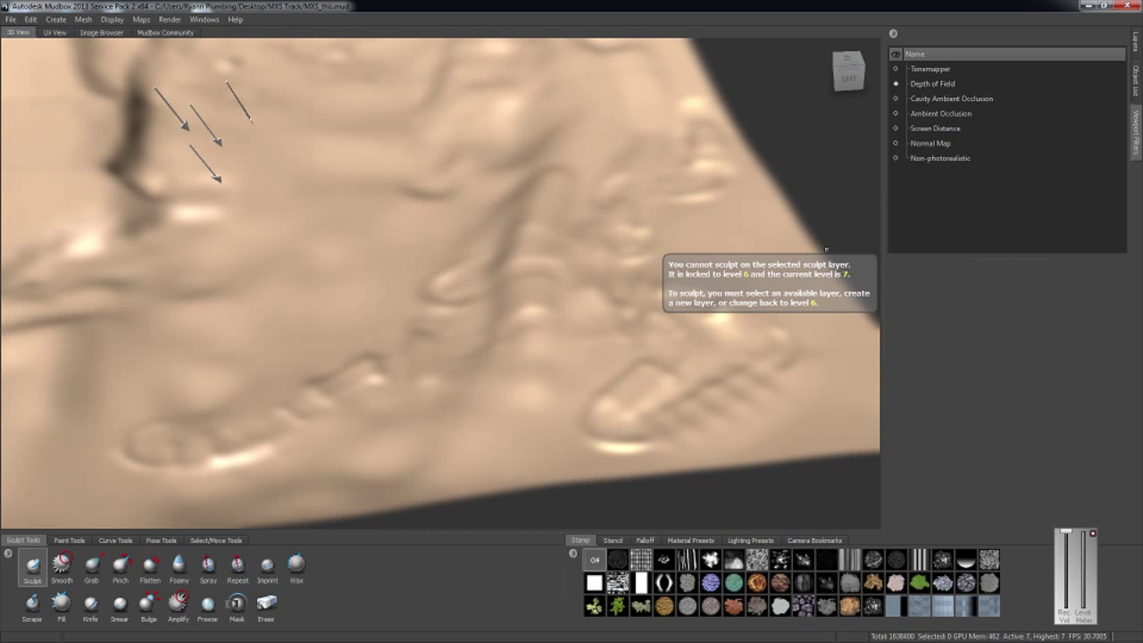
click(935, 85)
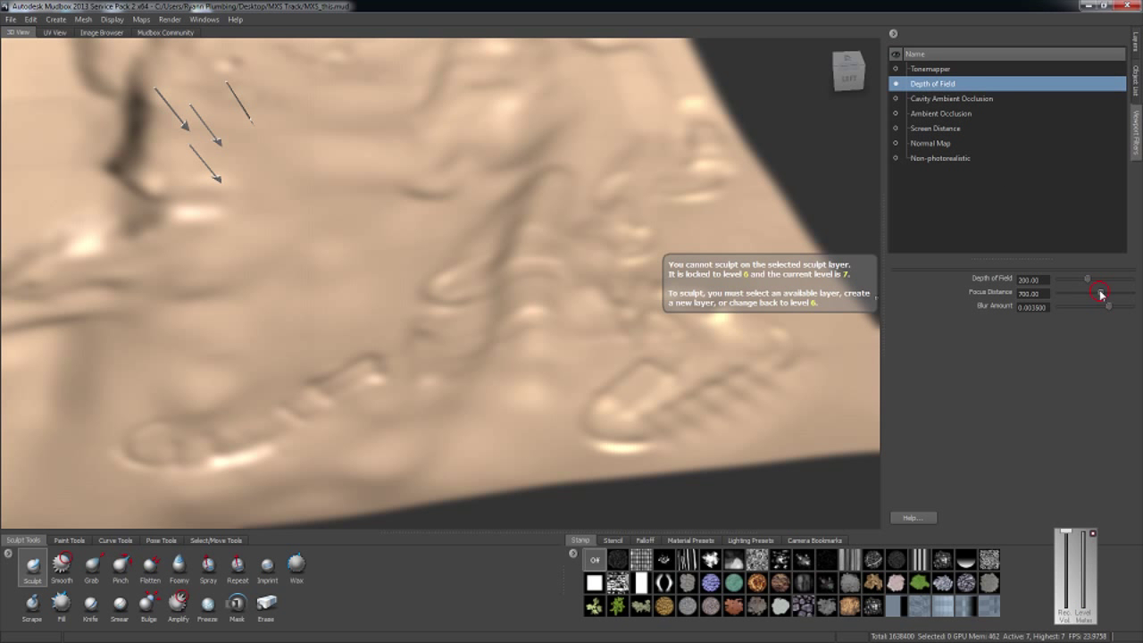
mouse_move(1100, 294)
mouse_down()
mouse_move(1074, 295)
mouse_move(1090, 295)
mouse_up()
click(897, 84)
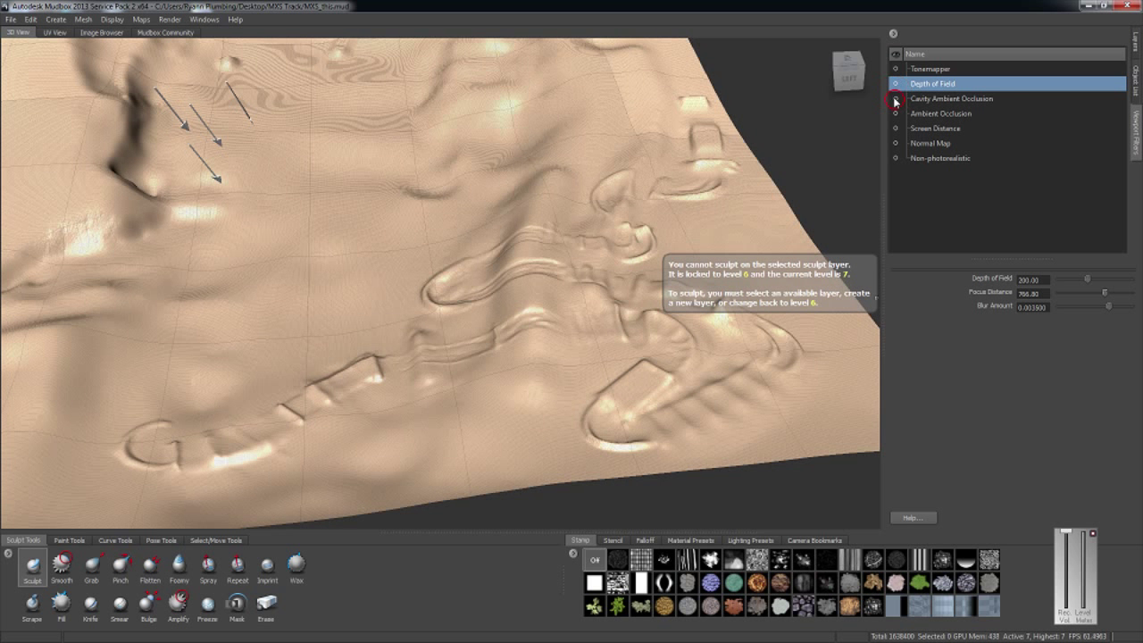
Step: Turn on the Cavity Ambient Occlusion and Ambient Occlusion viewport filters for the terrain
click(896, 98)
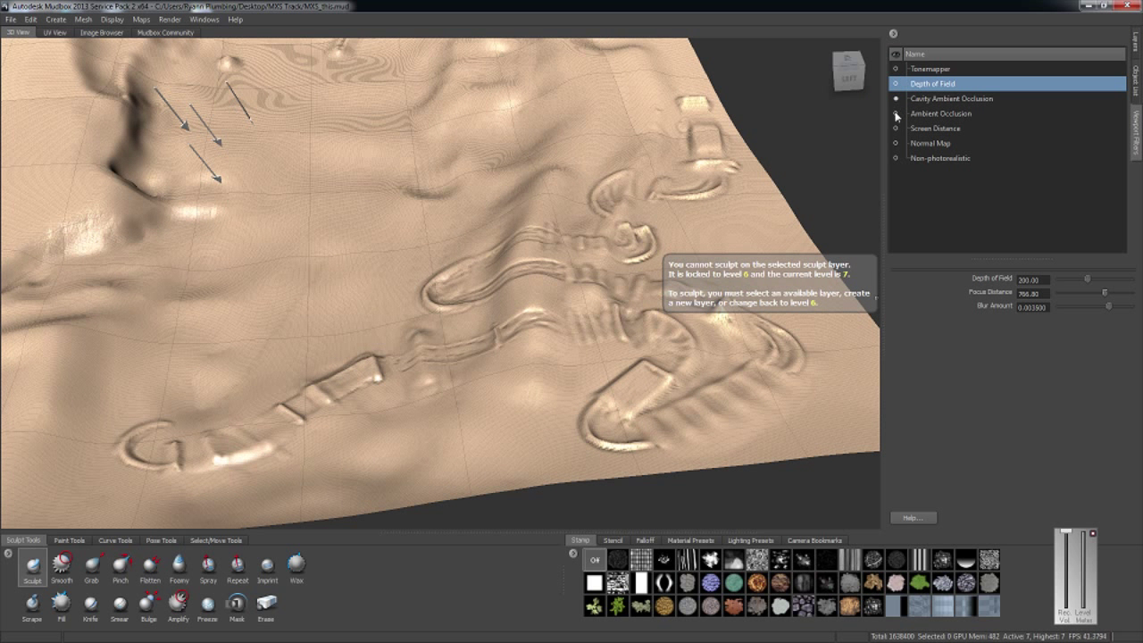
click(896, 114)
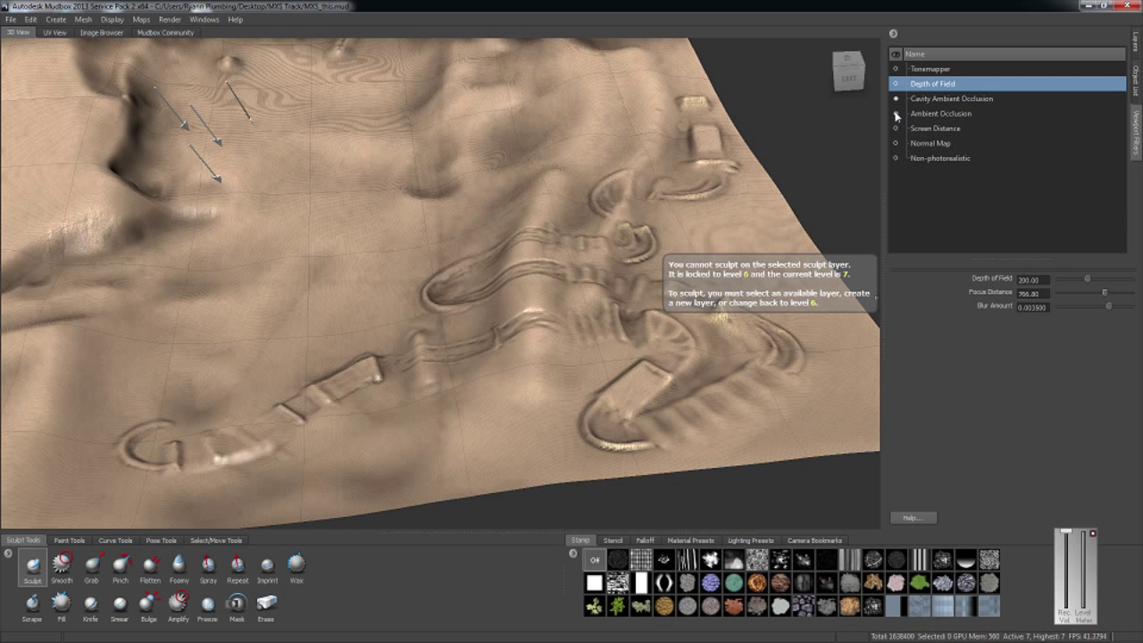
Step: Turn off the Ambient Occlusion viewport filter, and briefly preview the terrain with the Normal Map filter
click(897, 114)
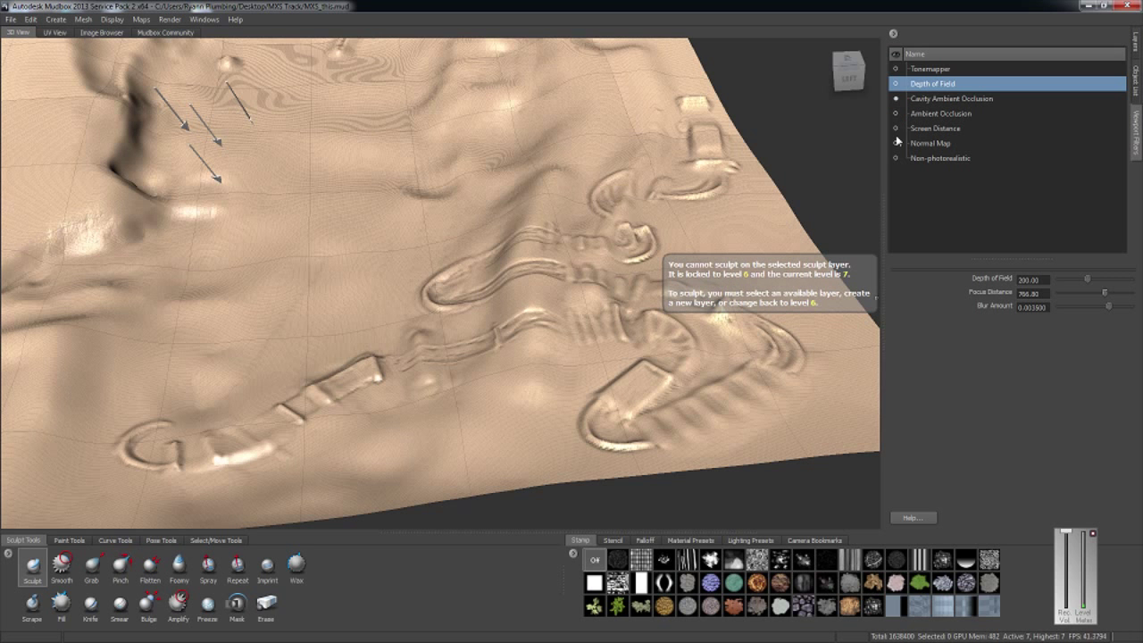
click(896, 143)
click(897, 144)
Step: Preview a wider view of the terrain with the Non-photorealistic filter, and turn the filter off
alt+right_drag(726, 201, 563, 273)
click(893, 161)
click(894, 160)
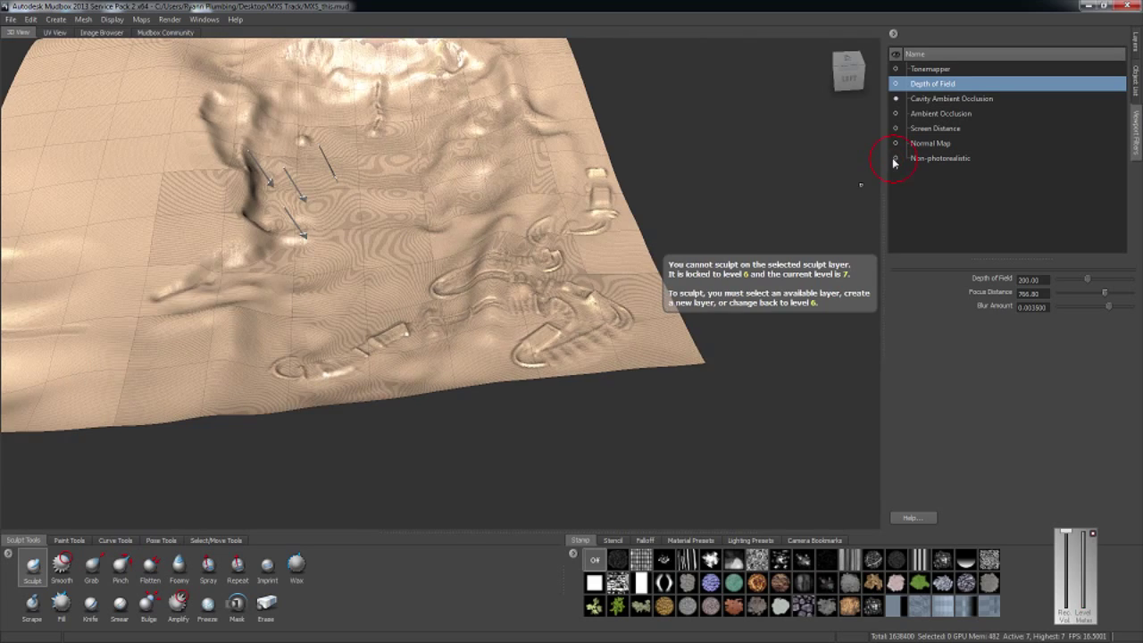
Step: Examine the sculpted terrain and its track up close, from a low side angle and from above
scroll(268, 204, up, 3)
scroll(495, 227, up, 5)
scroll(771, 158, down, 4)
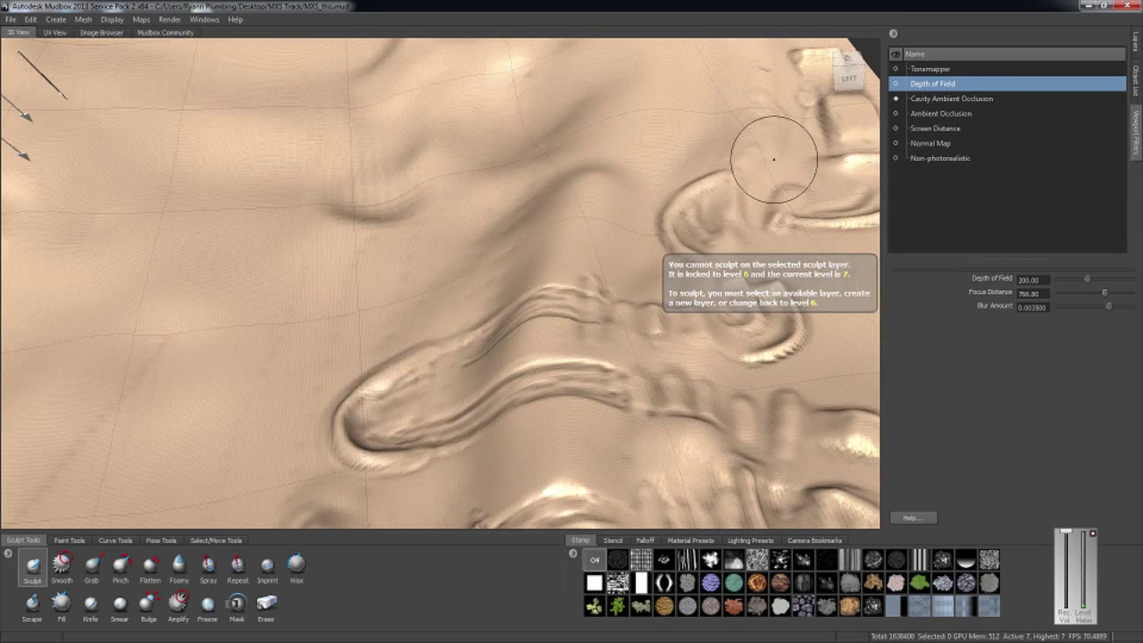
drag(849, 75, 876, 39)
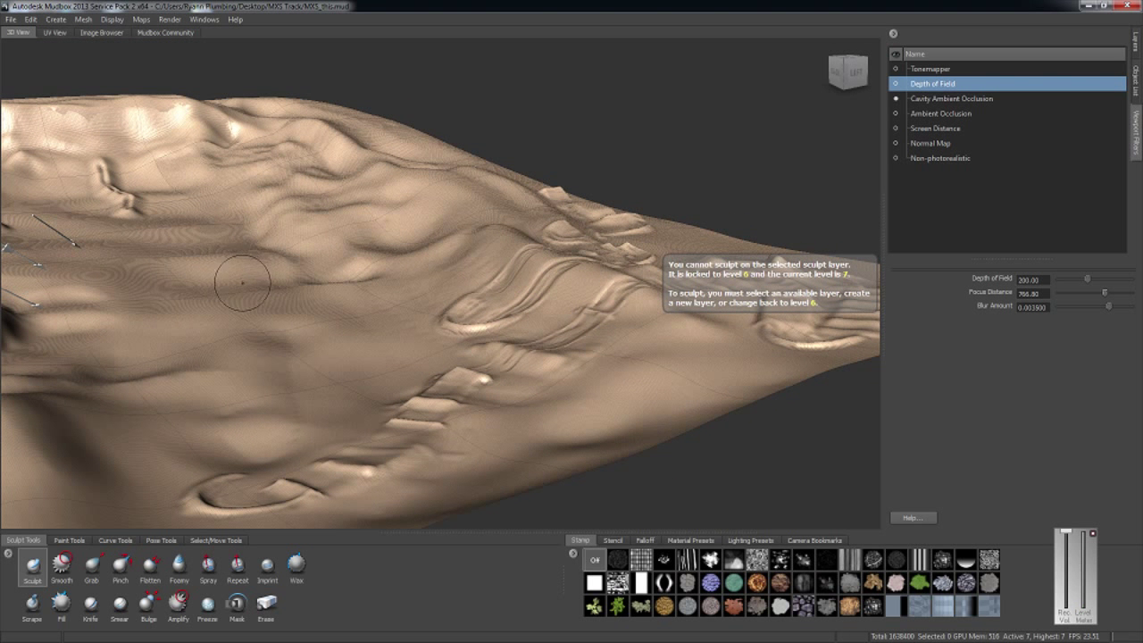
scroll(242, 275, up, 5)
scroll(250, 276, down, 8)
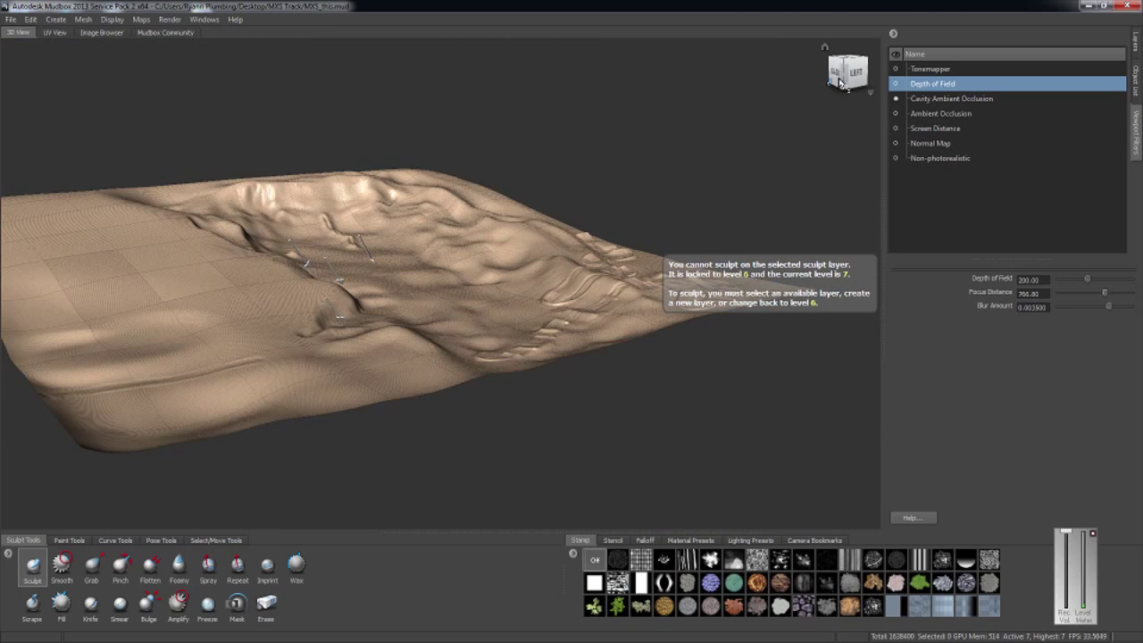
drag(841, 78, 568, 194)
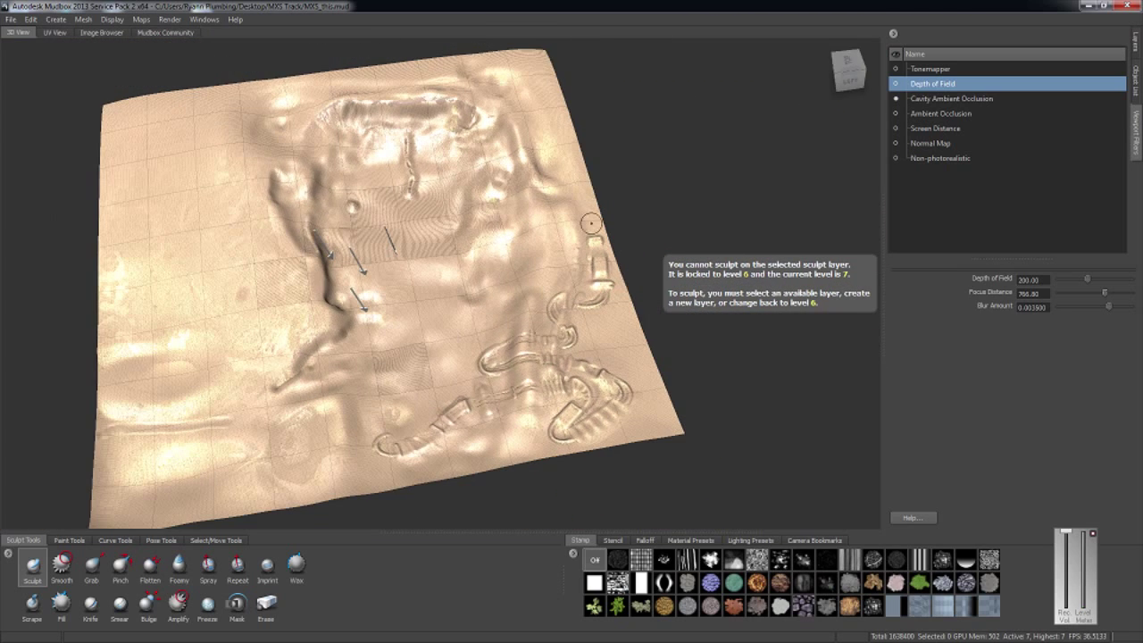
drag(845, 75, 857, 47)
scroll(625, 255, up, 3)
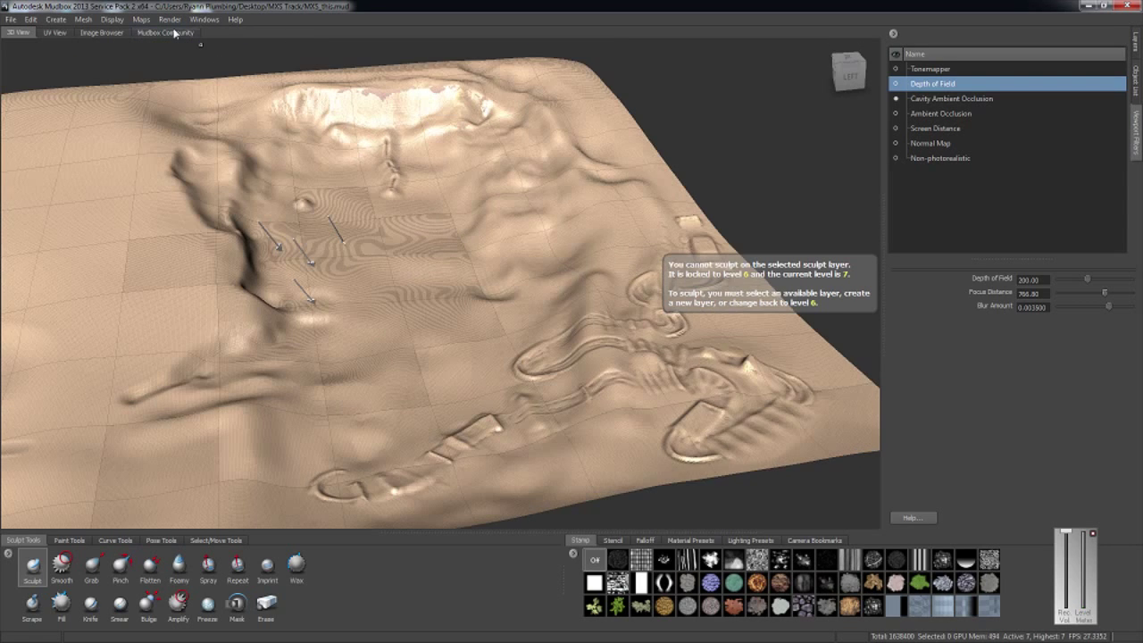